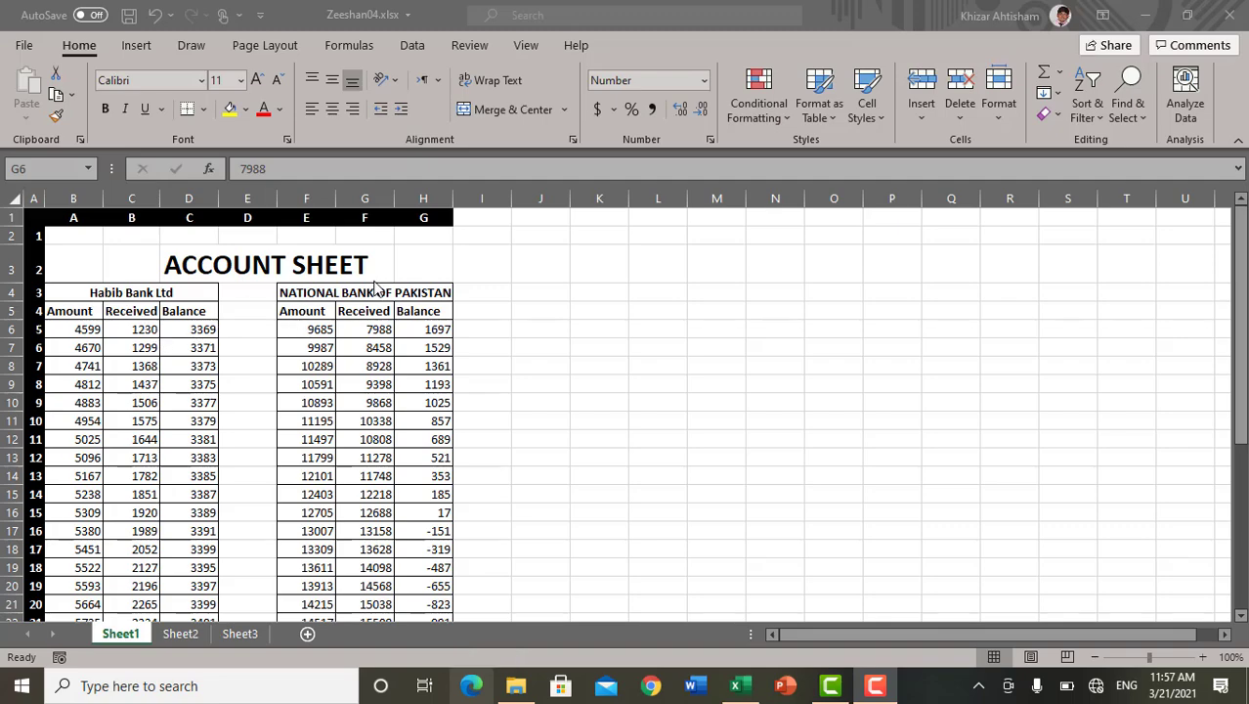
- Open the ACCOUNT SHEET title in cell D3 for editing and select all of its text
scroll(375, 285, "down", 1)
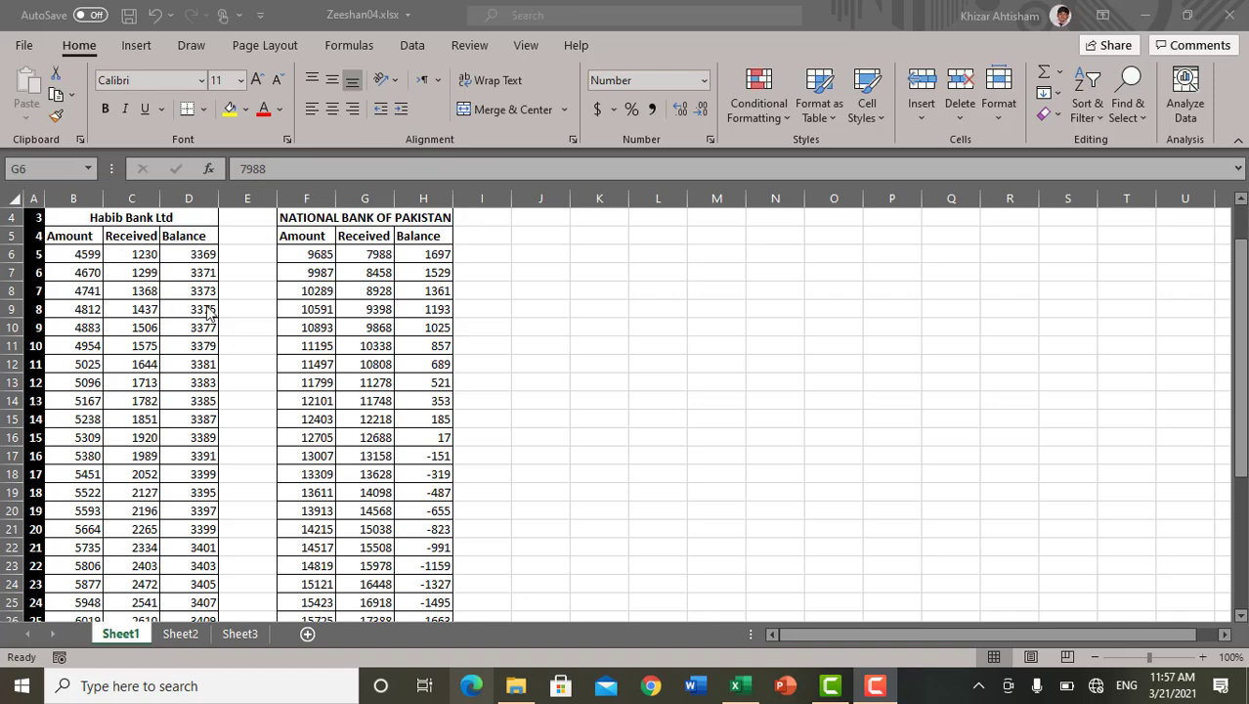
scroll(210, 311, "up", 1)
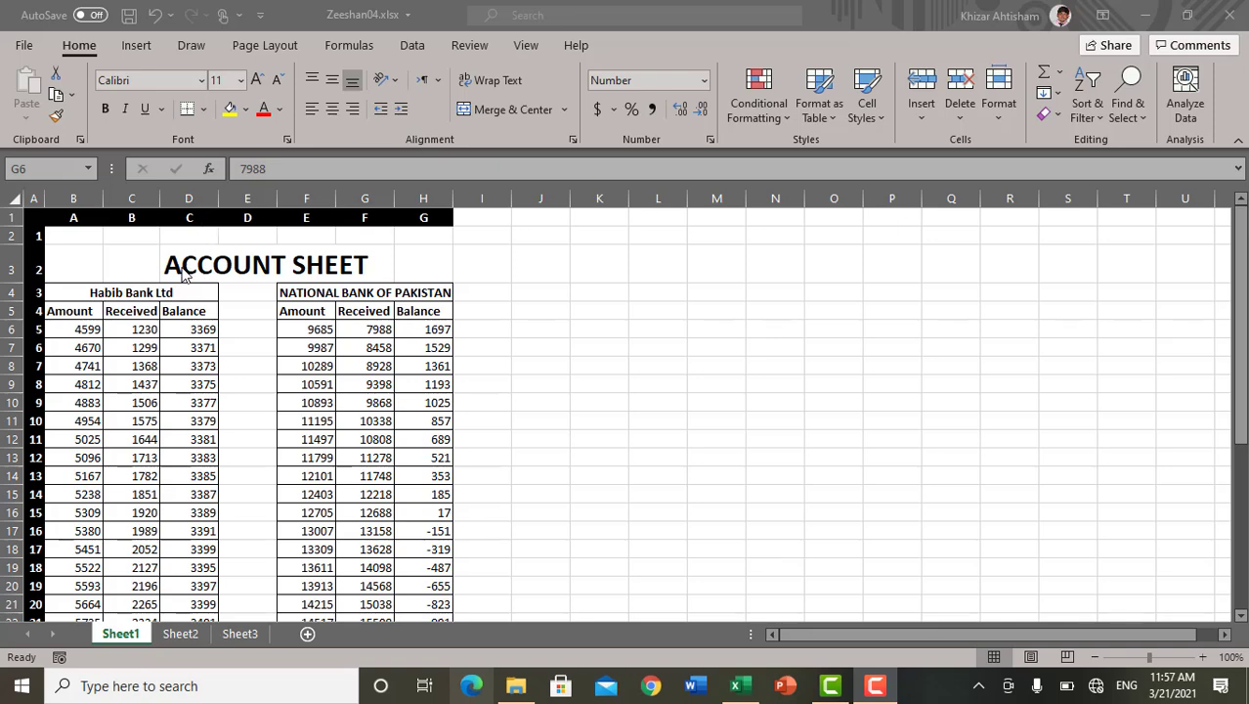
key("F2")
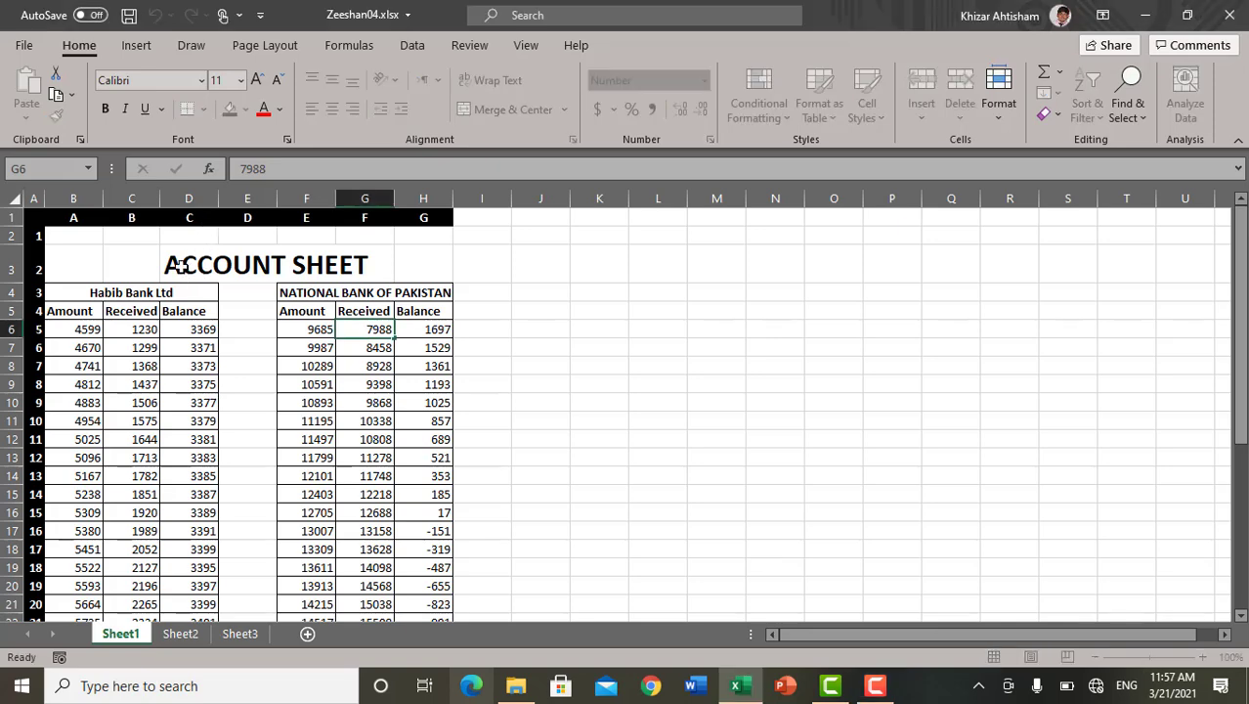
left_click(183, 269)
double_click(182, 270)
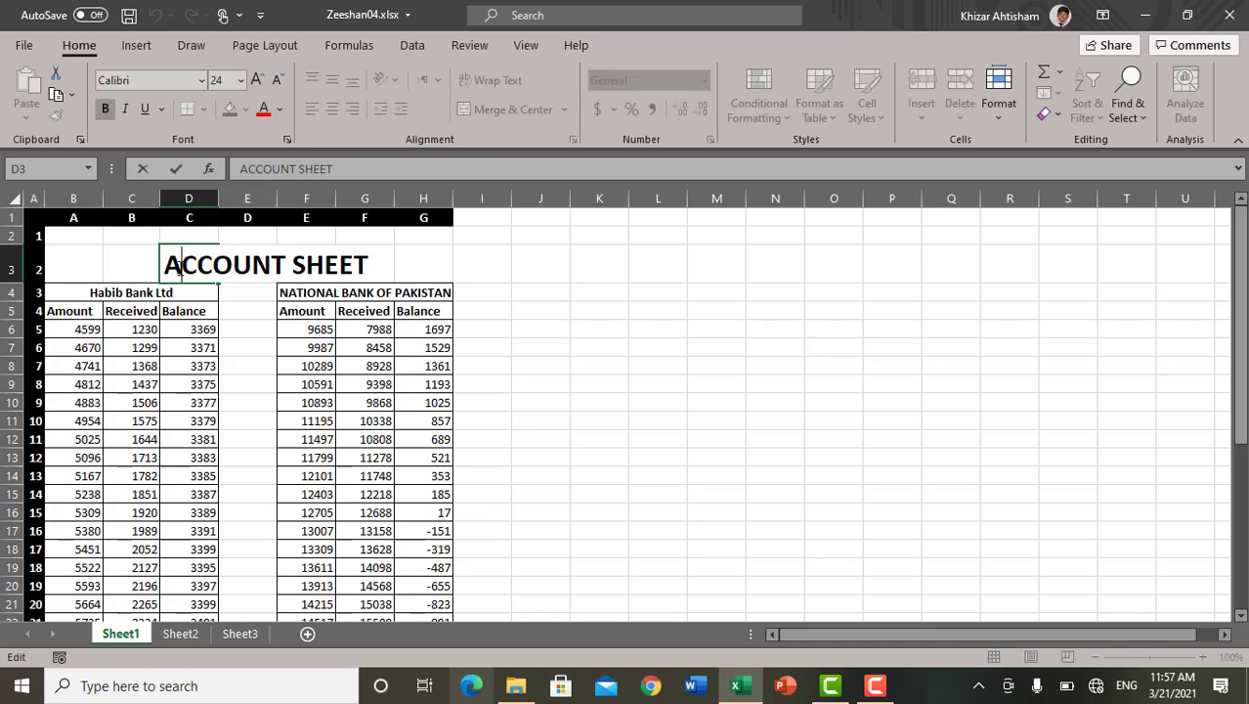
left_click_drag(166, 270, 363, 276)
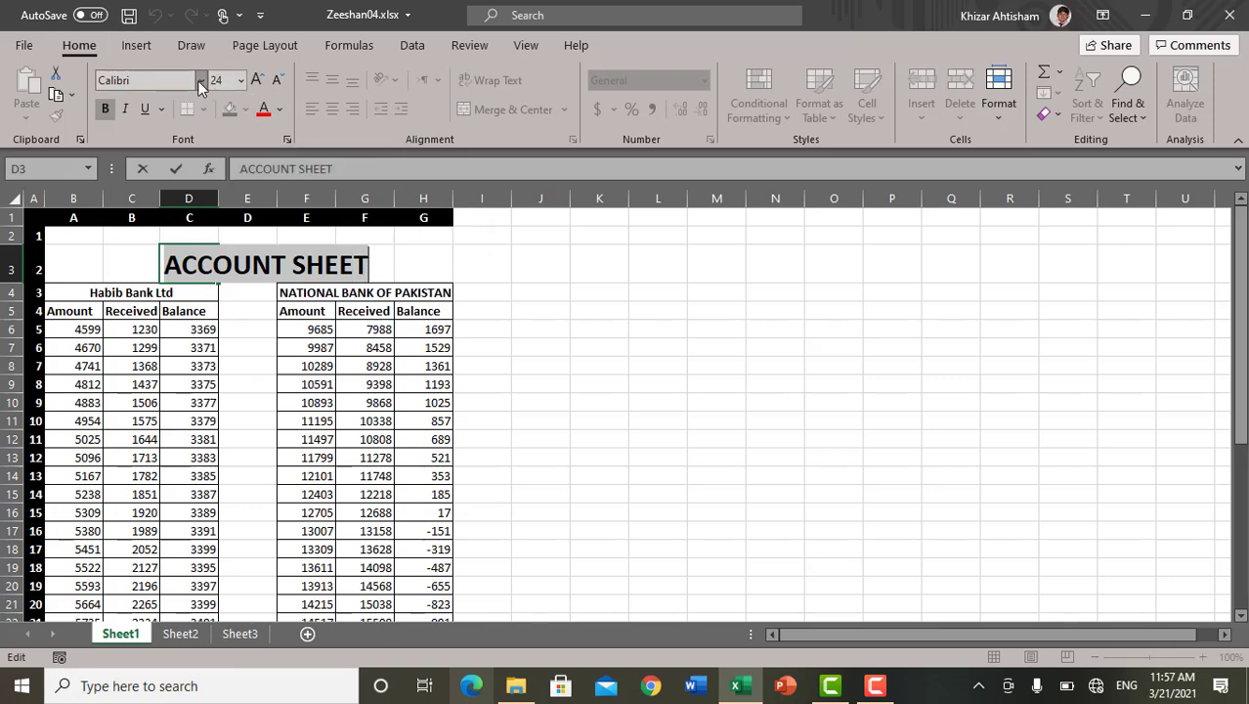
type("times")
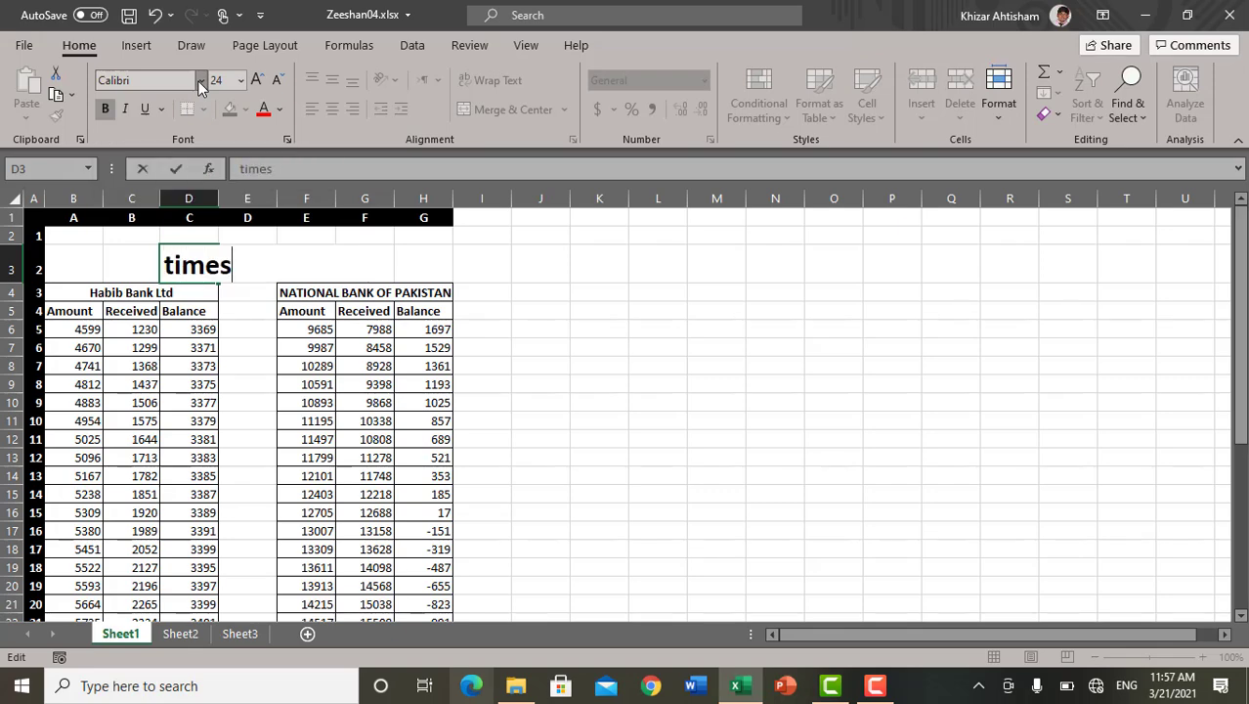
key("BackSpace")
key("BackSpace")
key("BackSpace")
key("BackSpace")
key("BackSpace")
key("Escape")
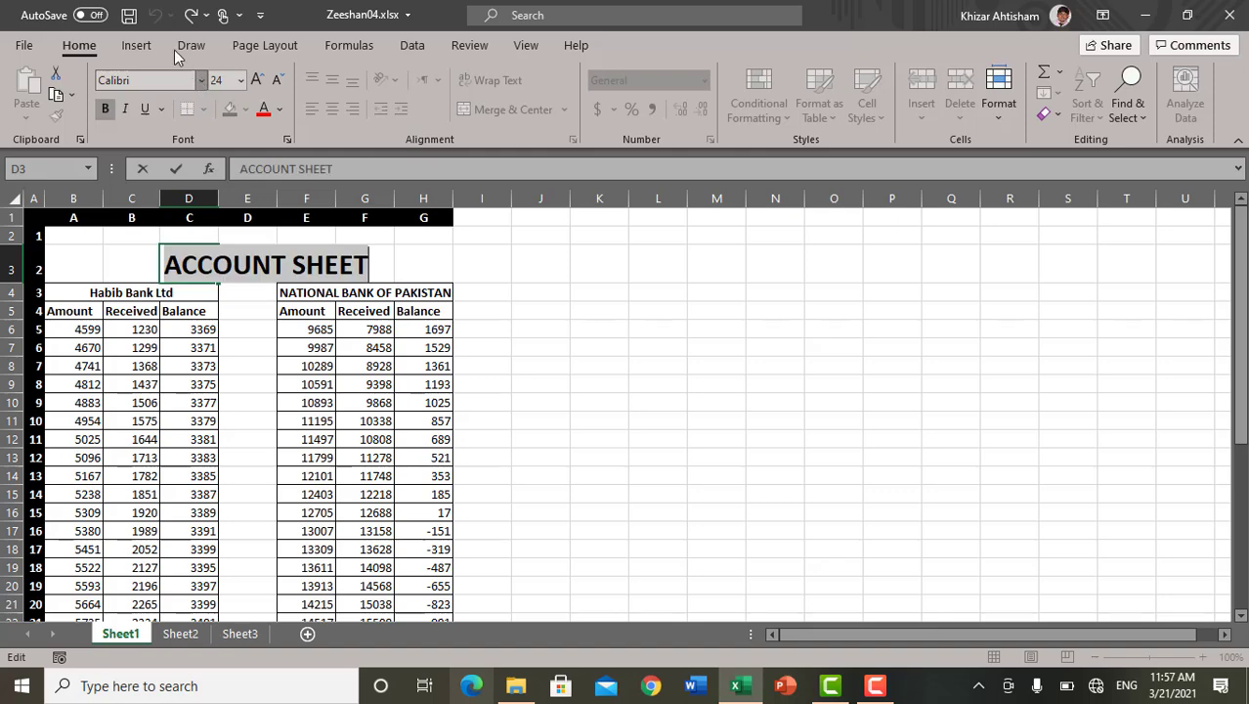
- Set the selected ACCOUNT SHEET title to the Times New Roman font at size 20
left_click(158, 78)
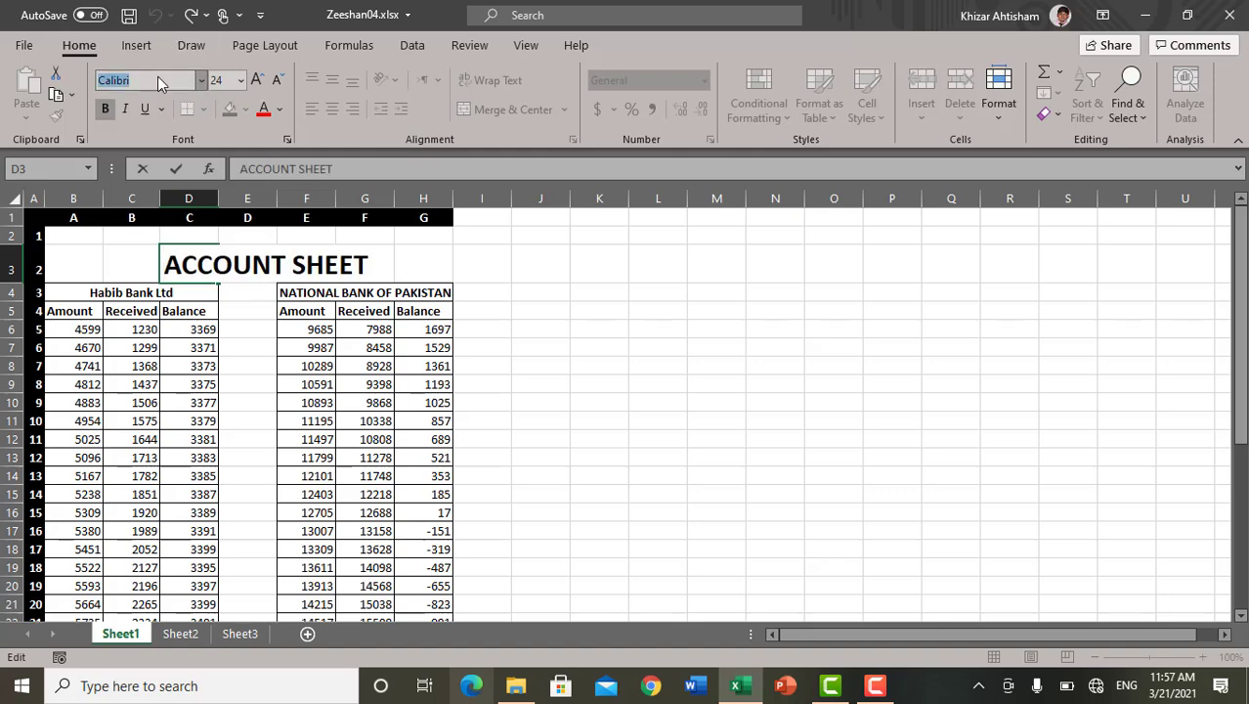
type("Times New Roman")
key("Return")
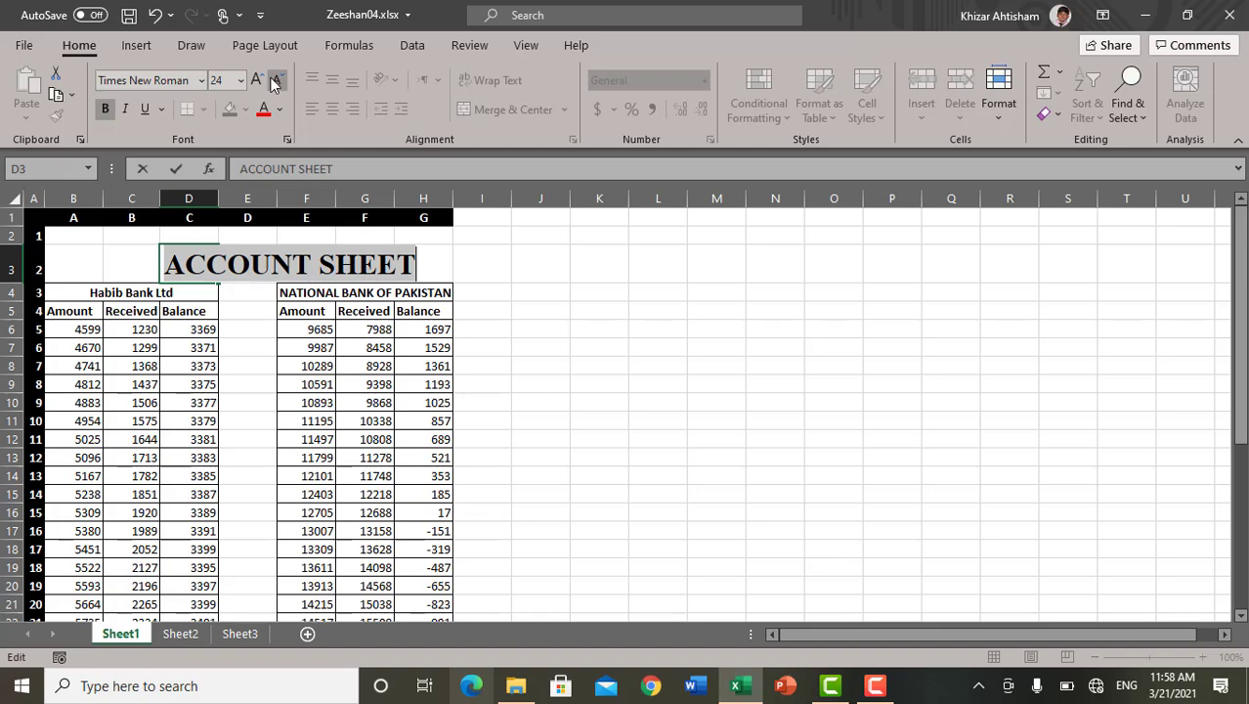
left_click(239, 82)
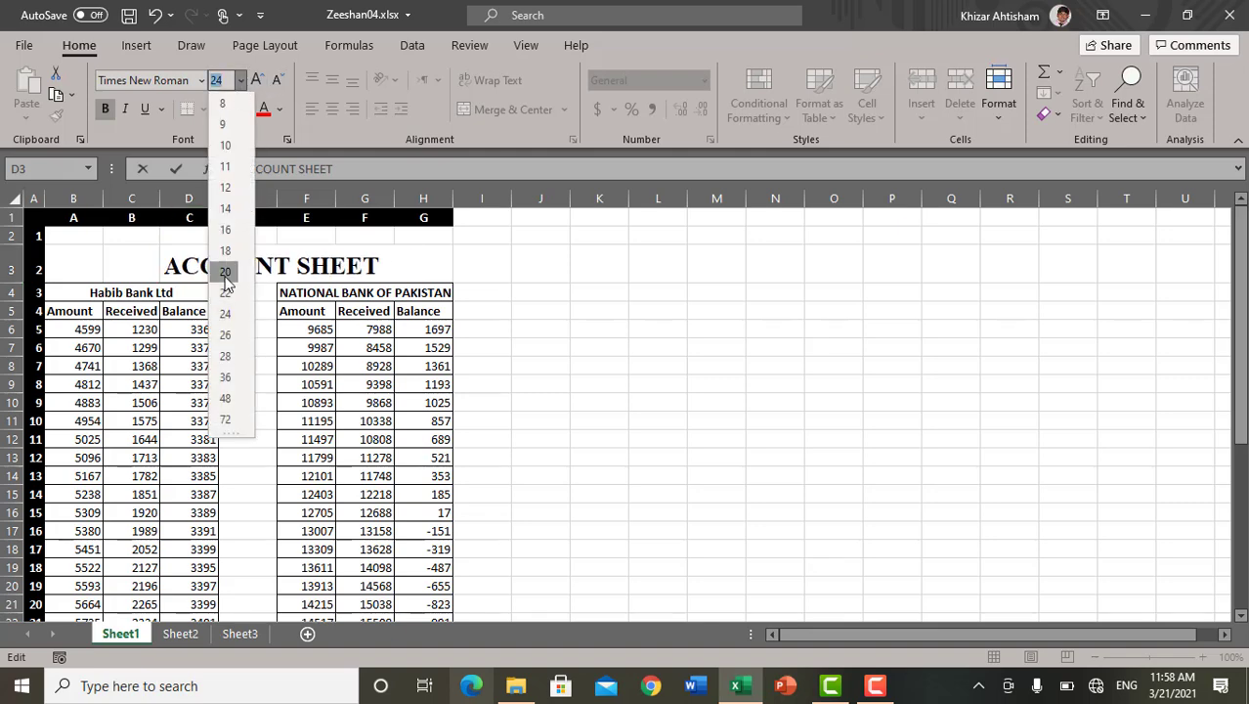
key("Escape")
type("20")
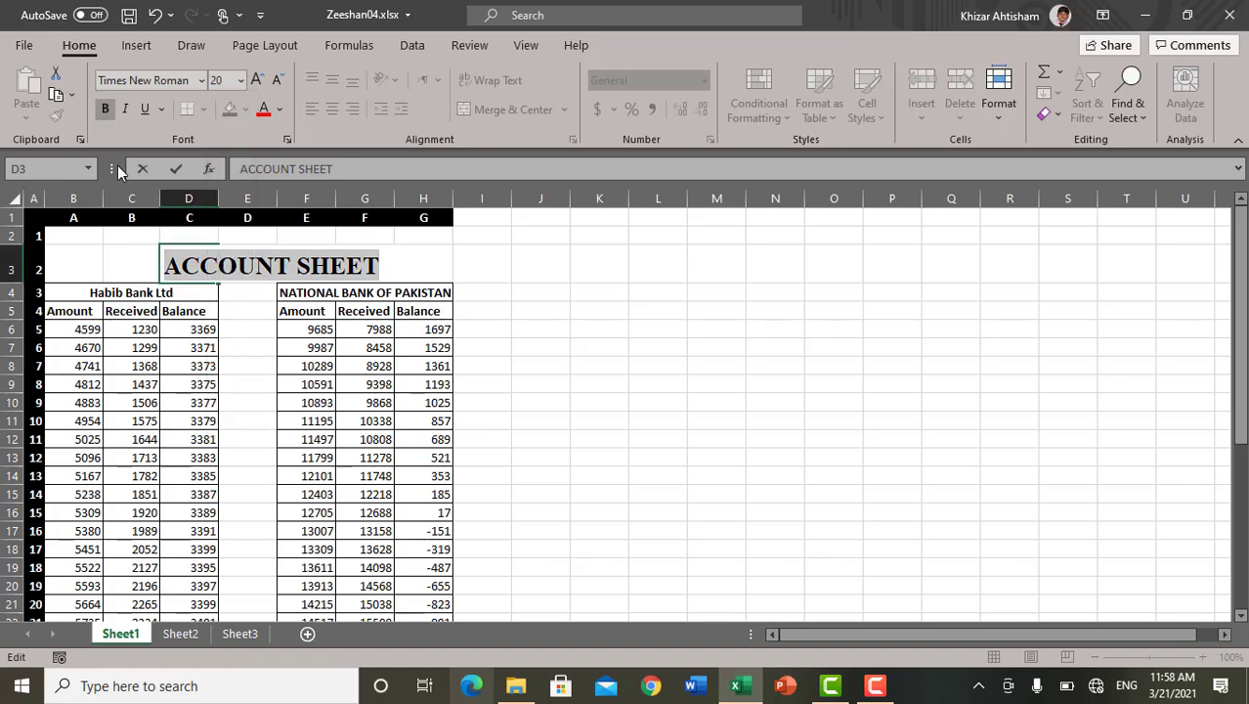
- Toggle bold off and back on for the title text, and make it italic
left_click(105, 109)
left_click(106, 109)
left_click(123, 109)
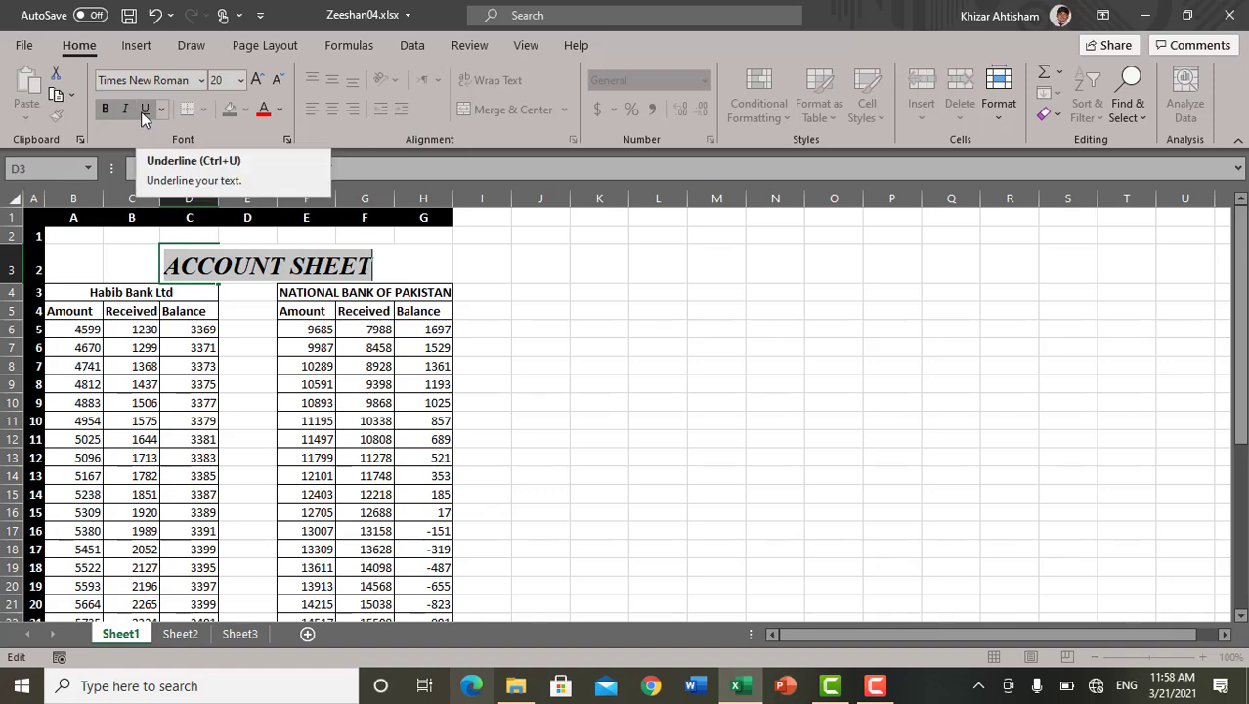
- Enlarge the title text to size 26, reduce it back to 20, and view the font colour choices
left_click(258, 79)
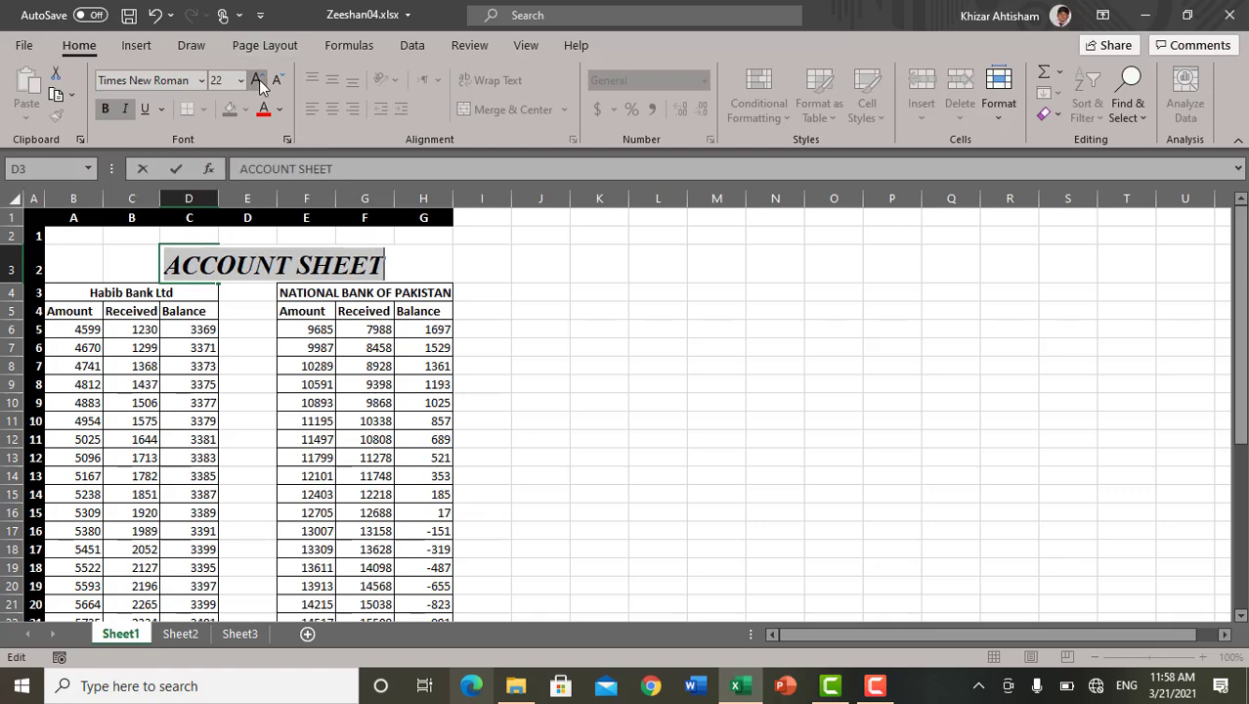
left_click(258, 79)
left_click(259, 79)
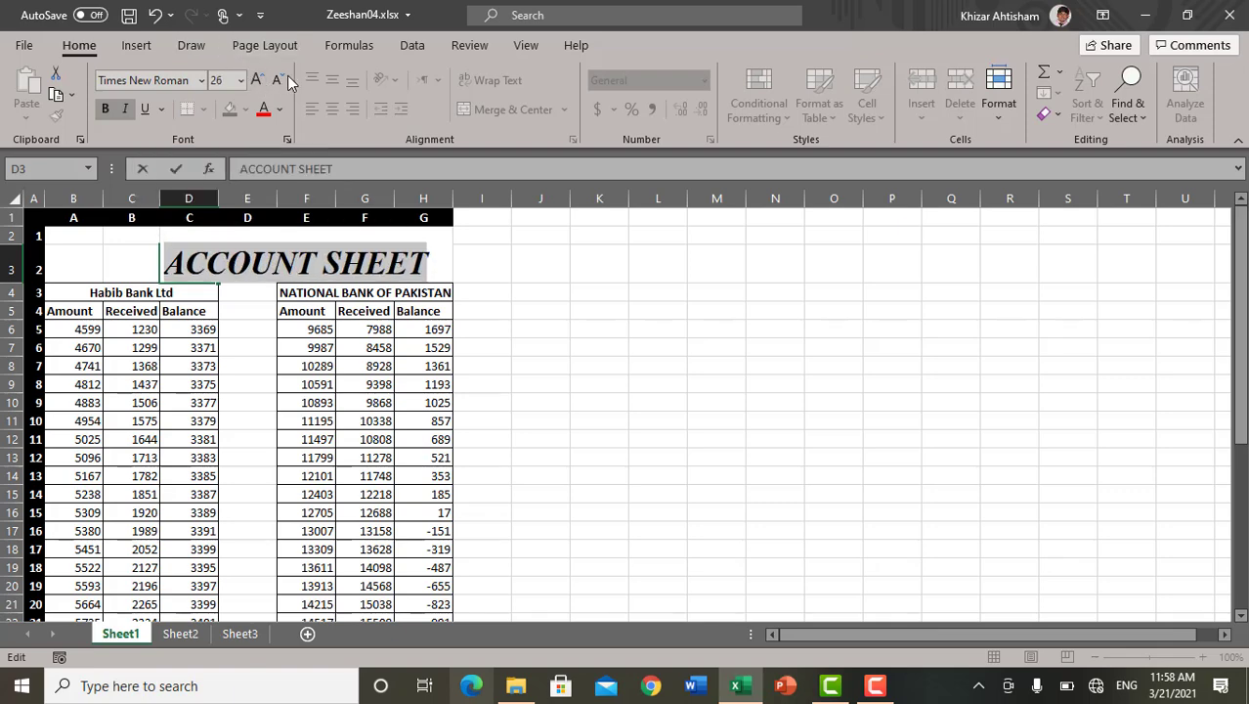
left_click(284, 81)
left_click(284, 82)
left_click(284, 82)
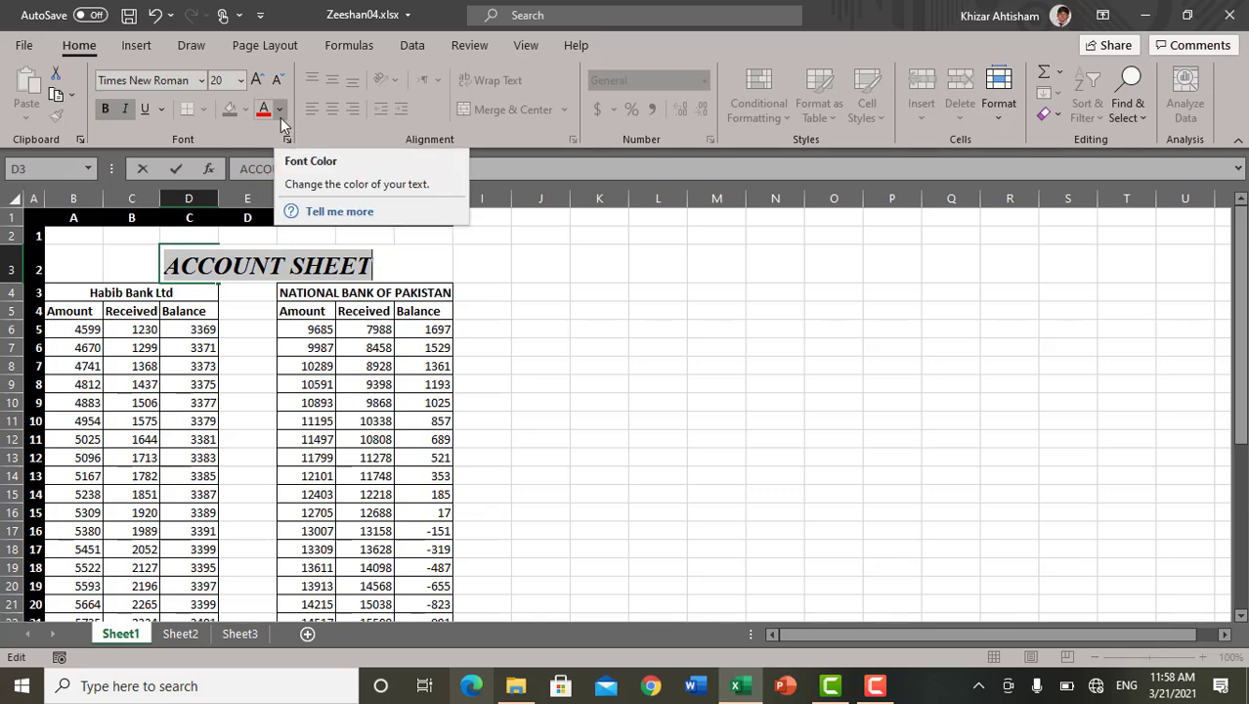
left_click(281, 117)
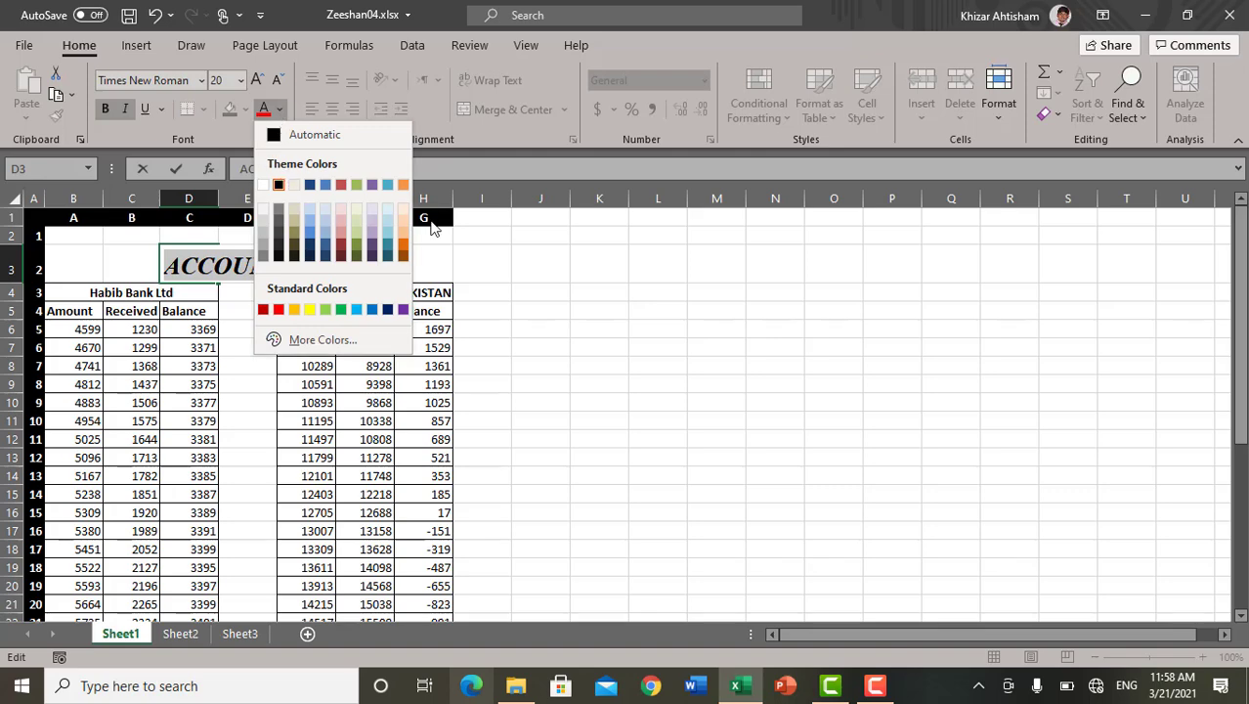
left_click(494, 286)
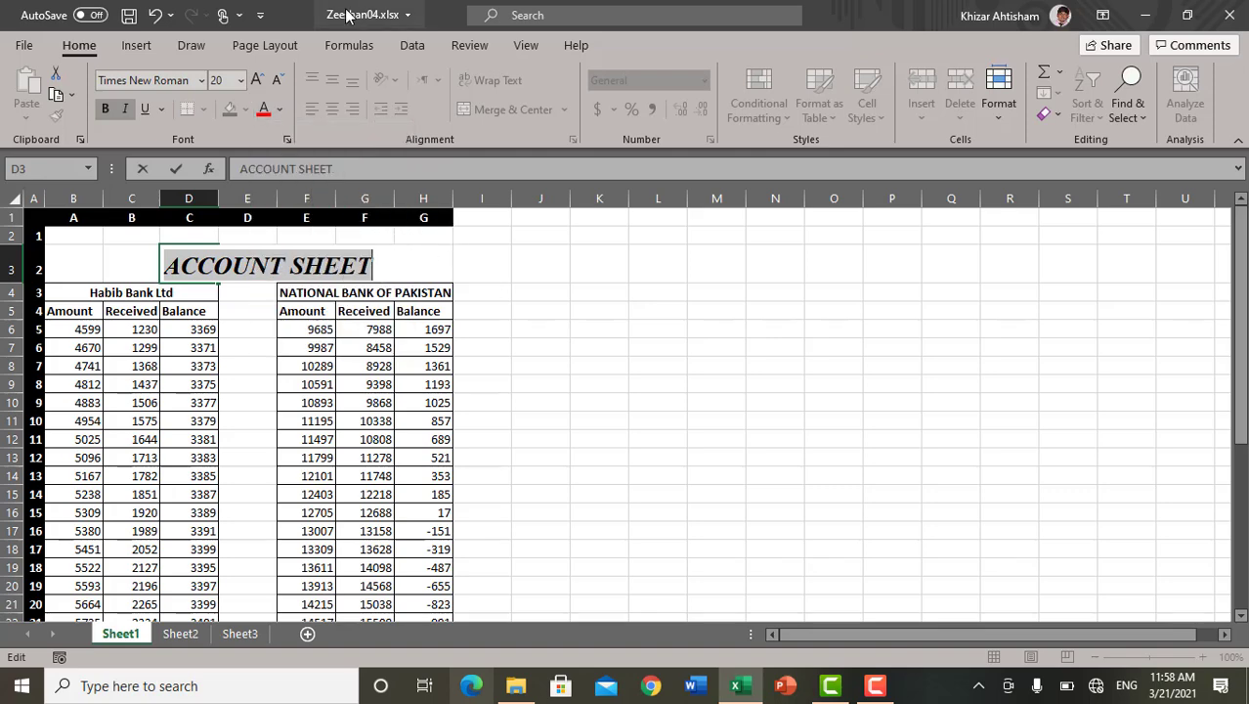
- Finish editing the title and apply the Number format to the Received header in cell G5
left_click(379, 306)
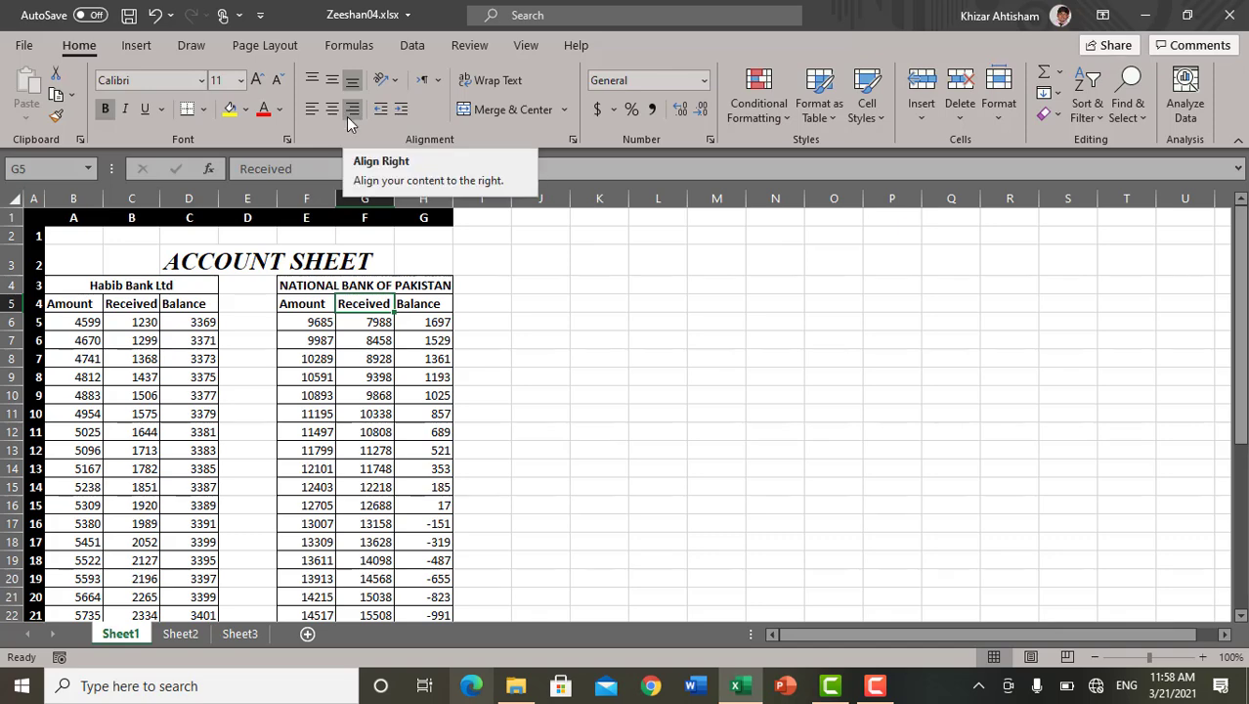
left_click(706, 85)
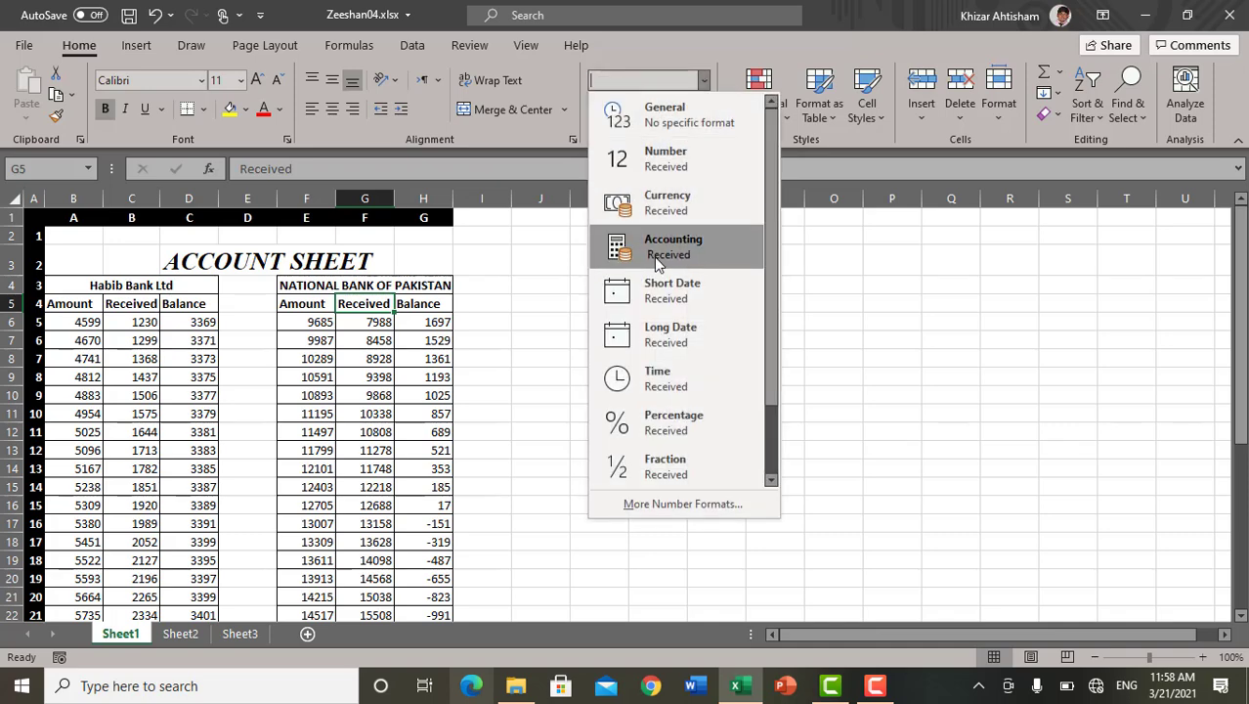
left_click(683, 170)
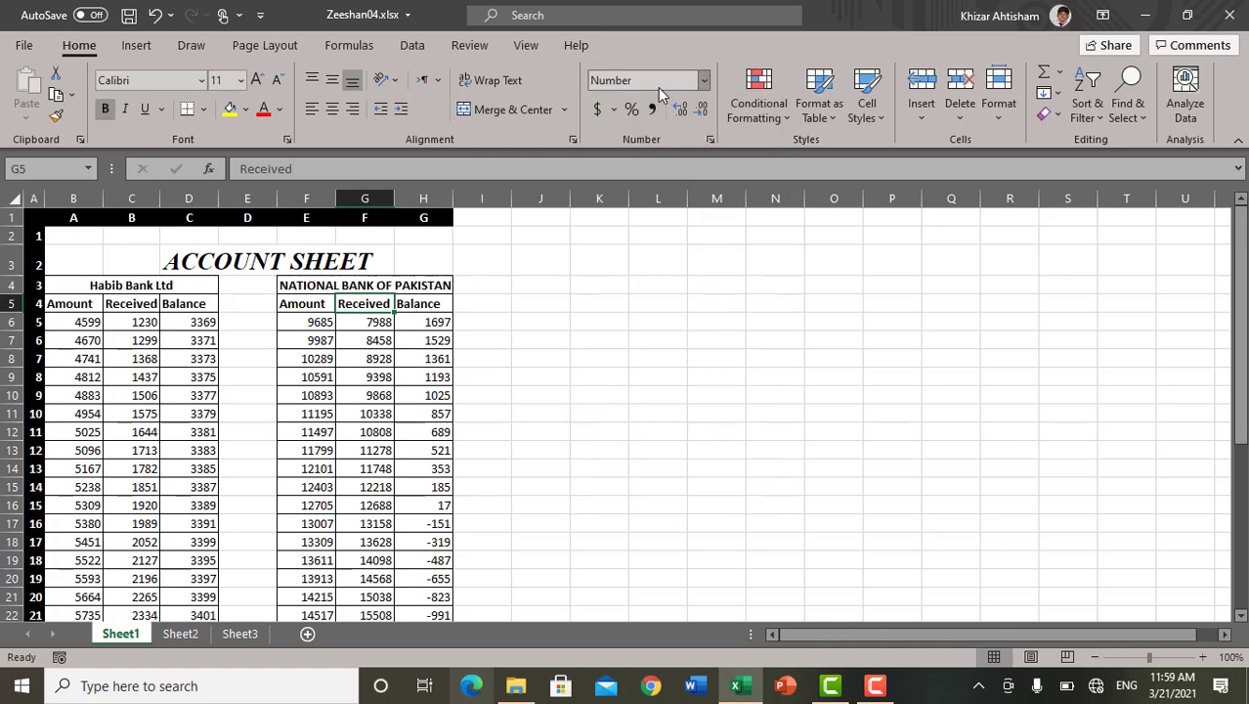
- Apply the dollar Accounting format to the first Received amount in G6 and view the other currency options
left_click(366, 337)
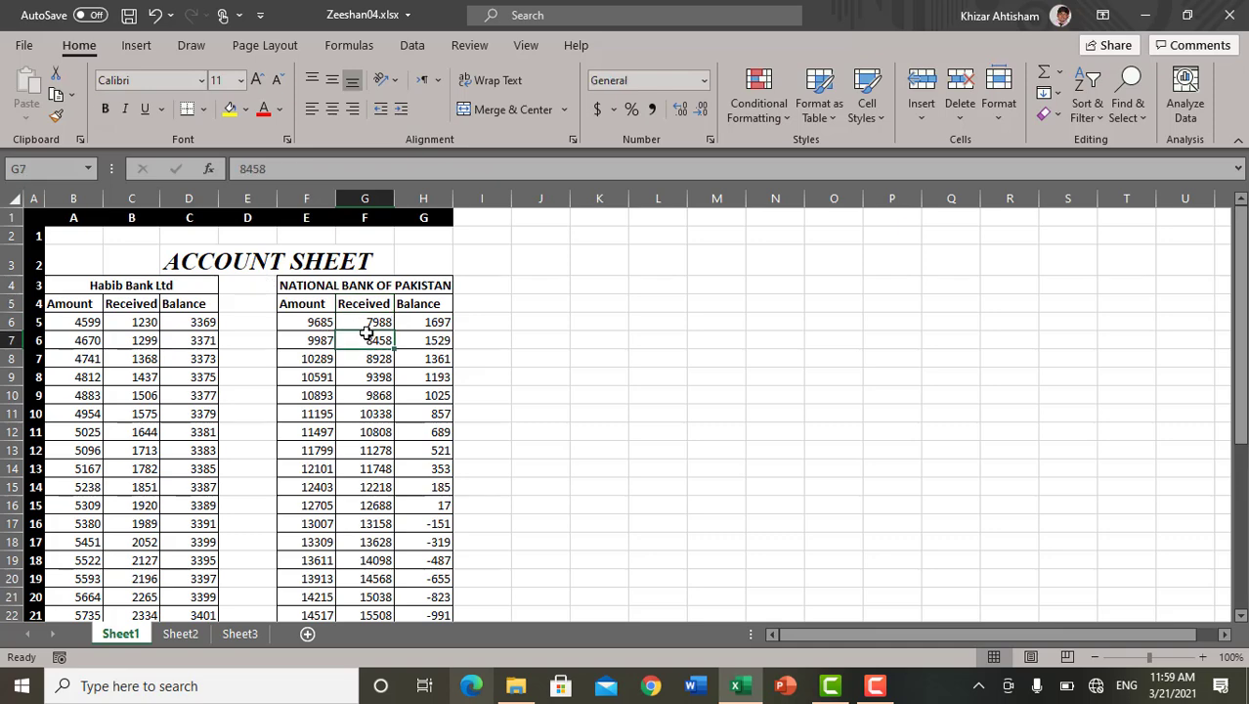
left_click(366, 319)
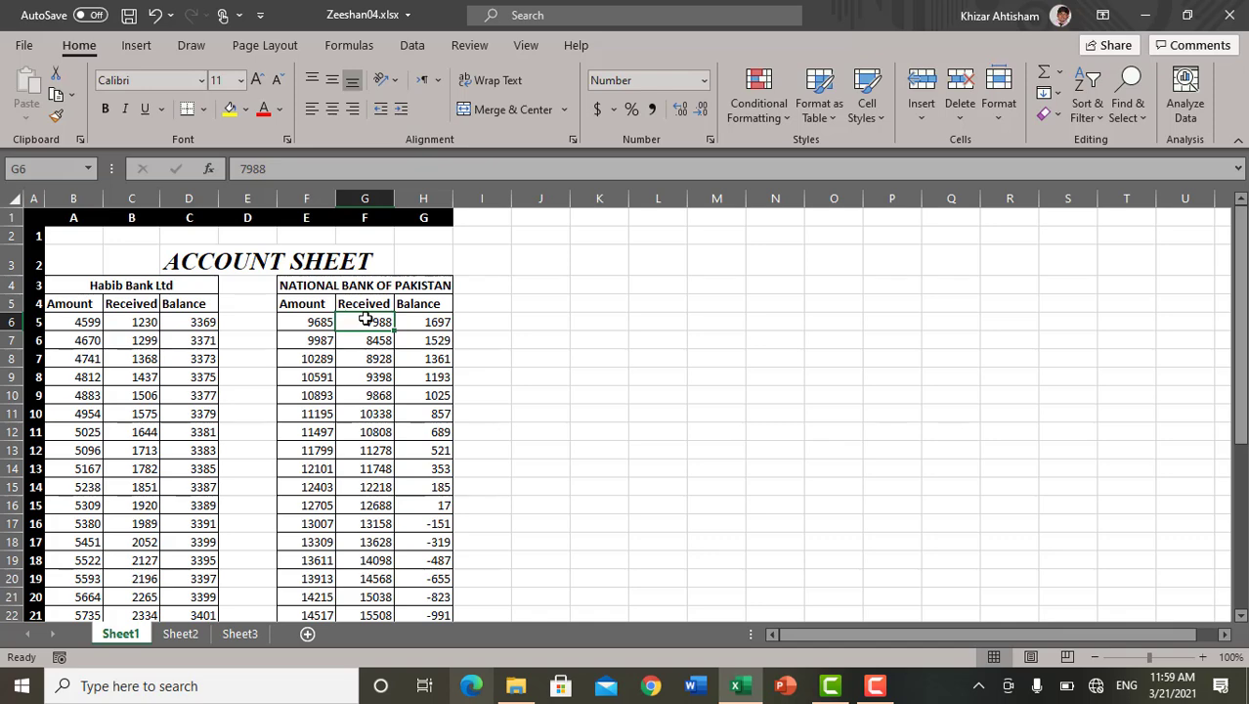
left_click(596, 106)
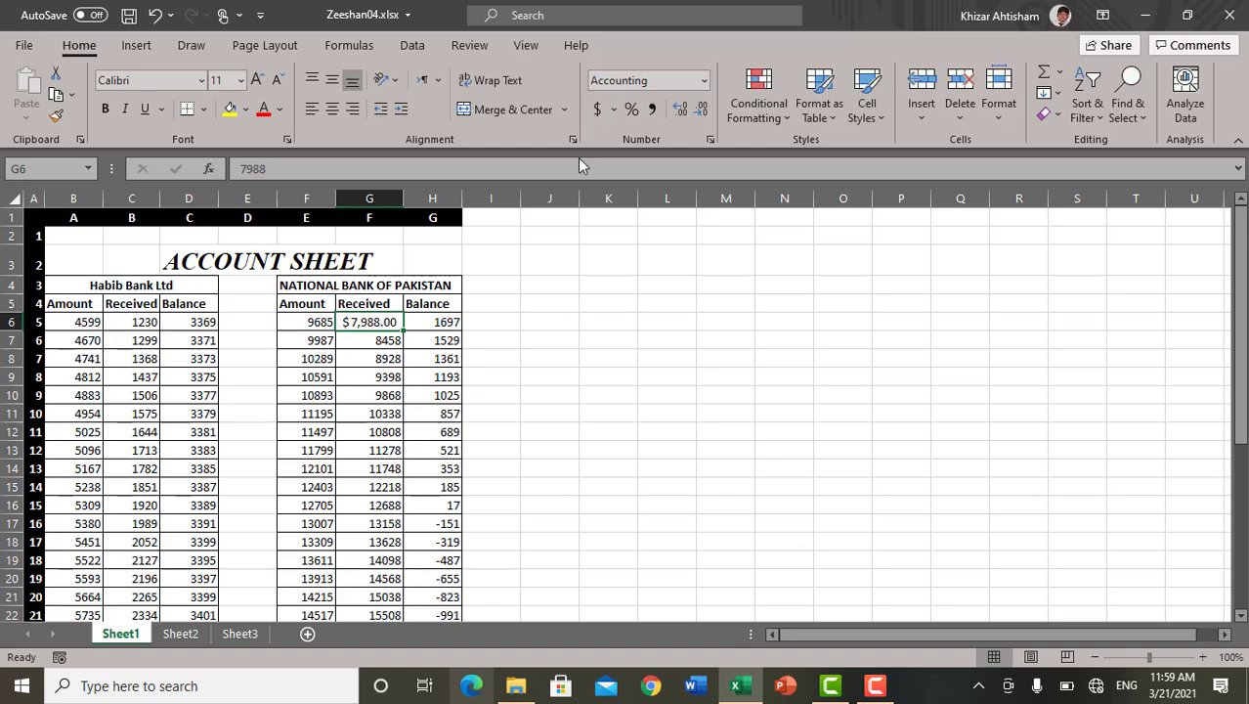
left_click(613, 110)
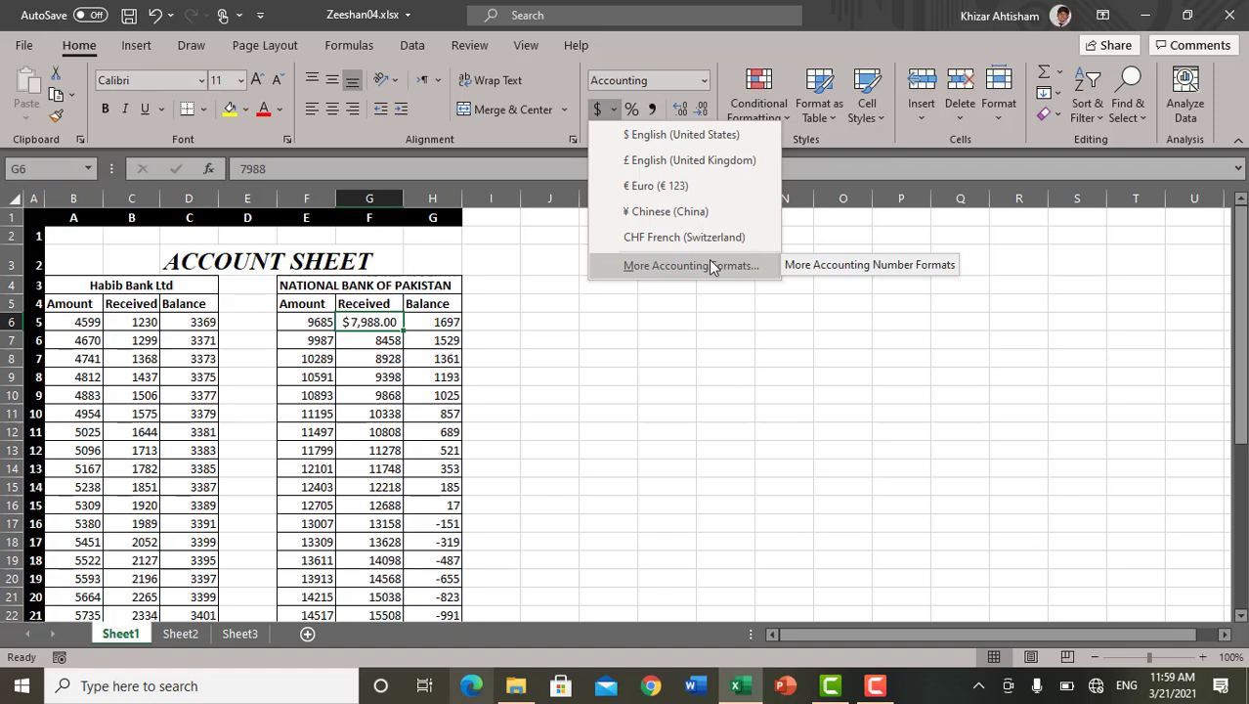
left_click(638, 325)
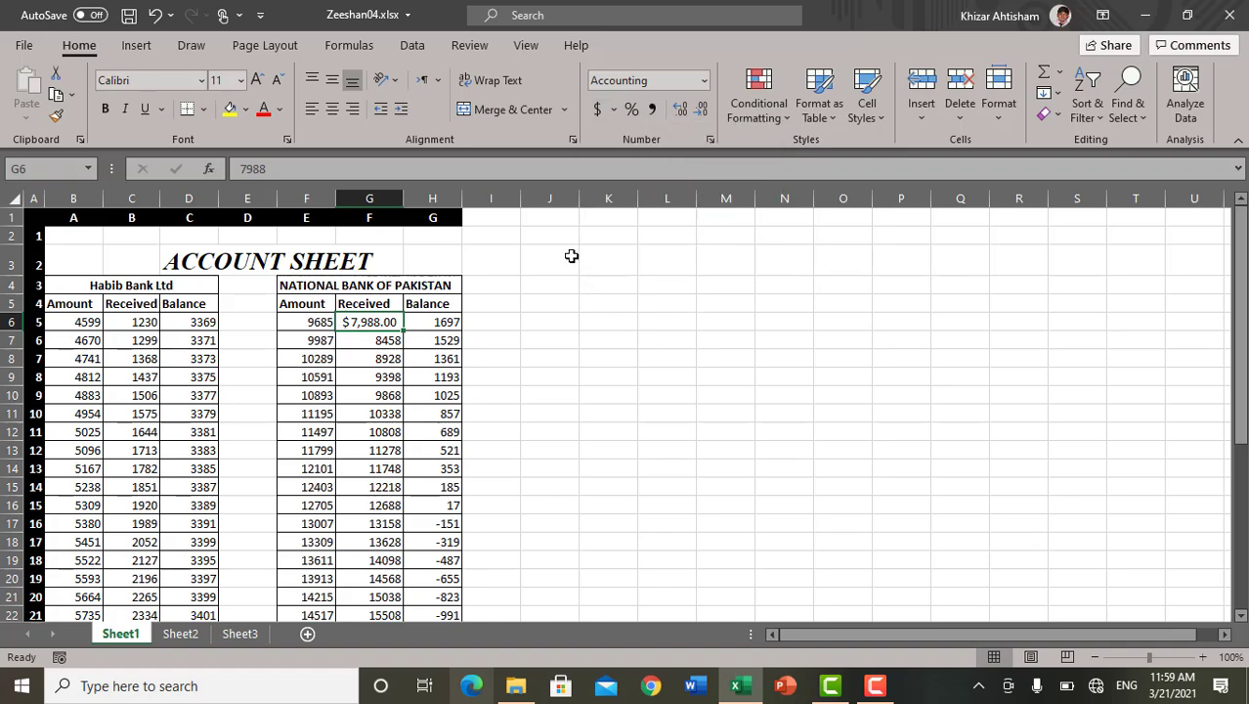
- Apply Percent Style to the balance in H6 and Comma Style to the Received amount in G7
left_click(436, 327)
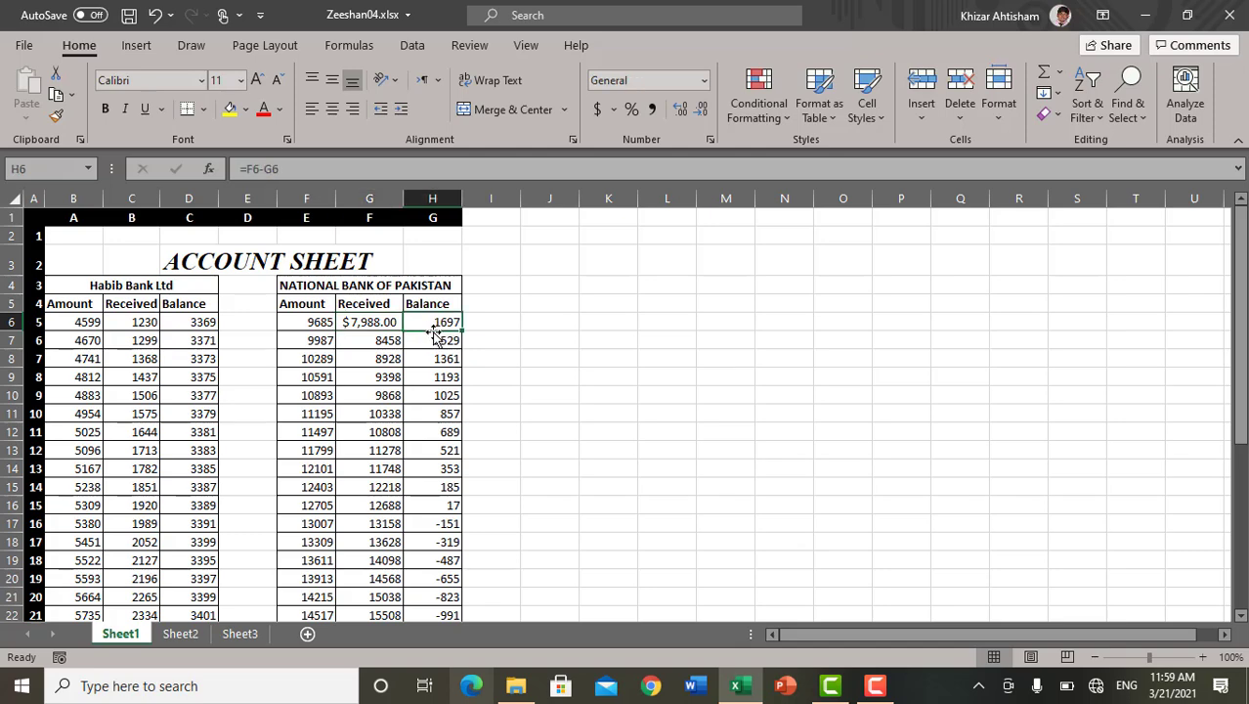
left_click(633, 113)
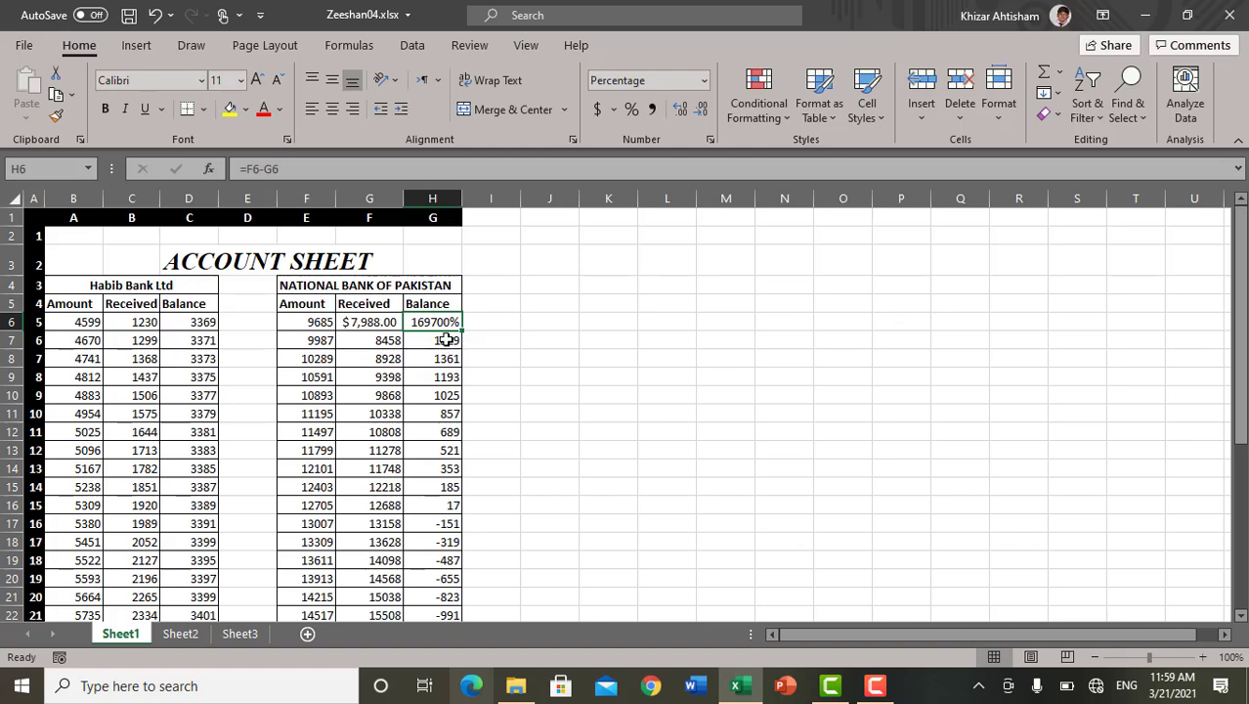
left_click(384, 340)
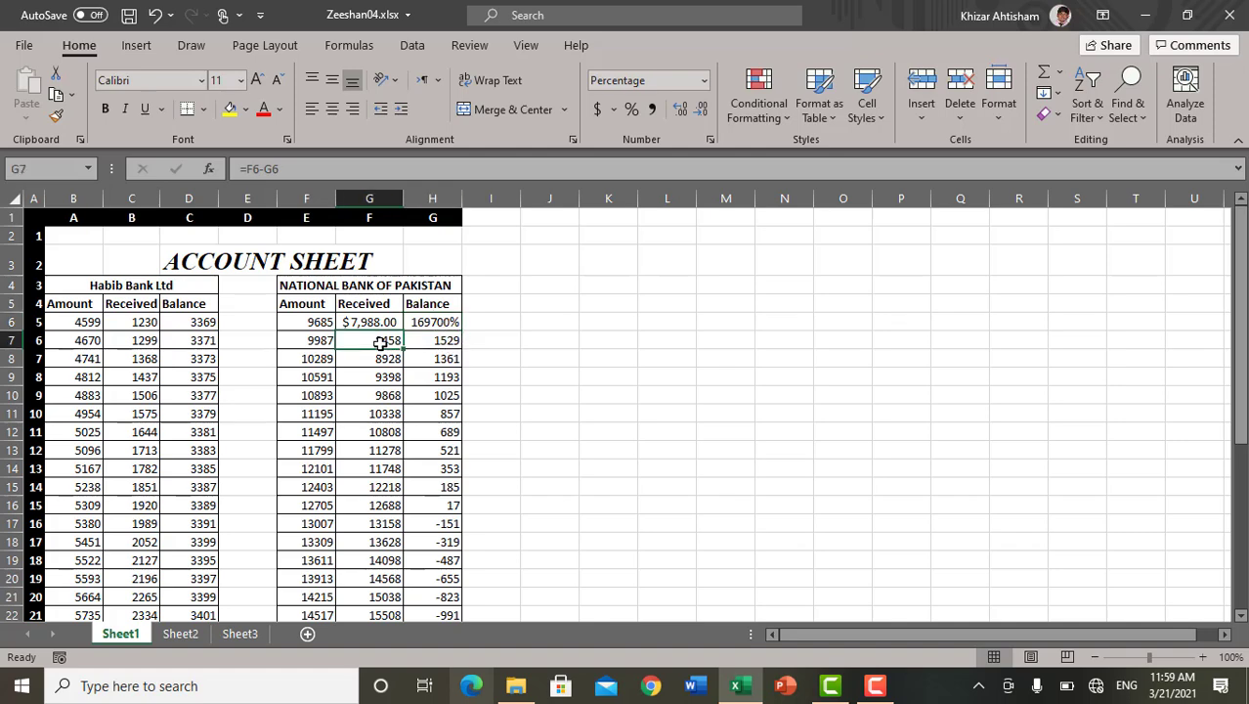
left_click(651, 110)
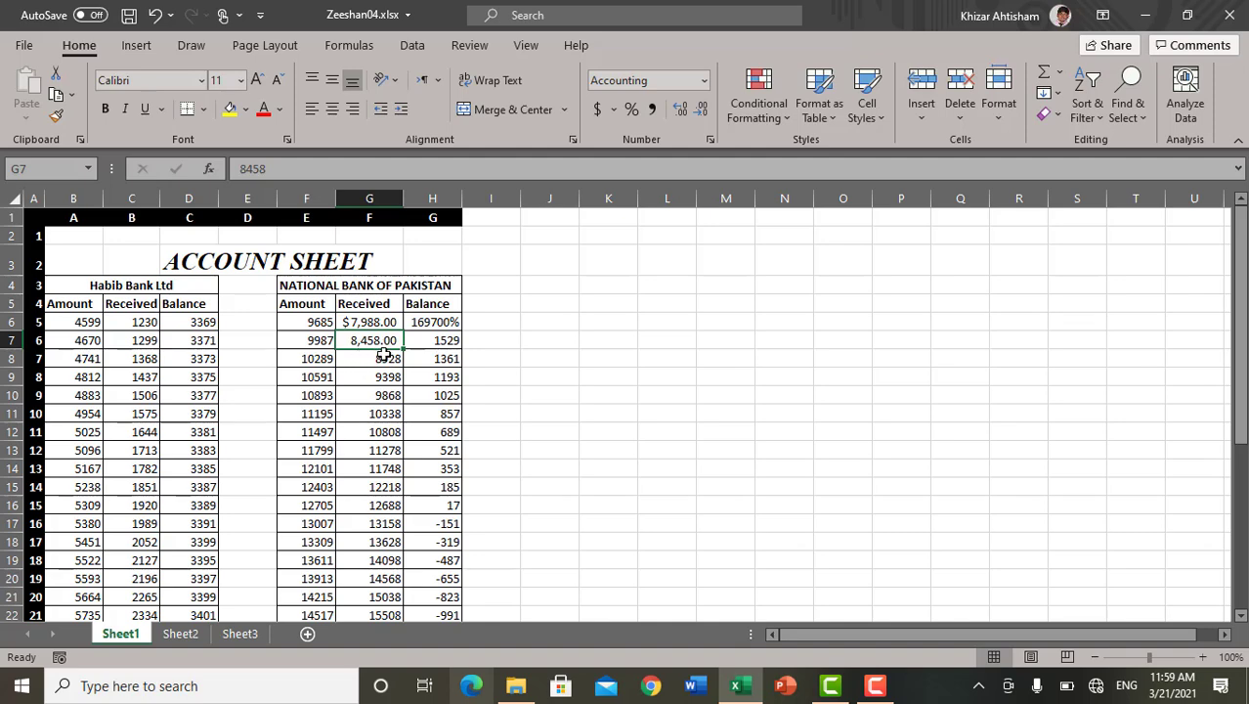
- Increase and decrease the decimal places of the amount in G7, ending with zero decimals
left_click(680, 111)
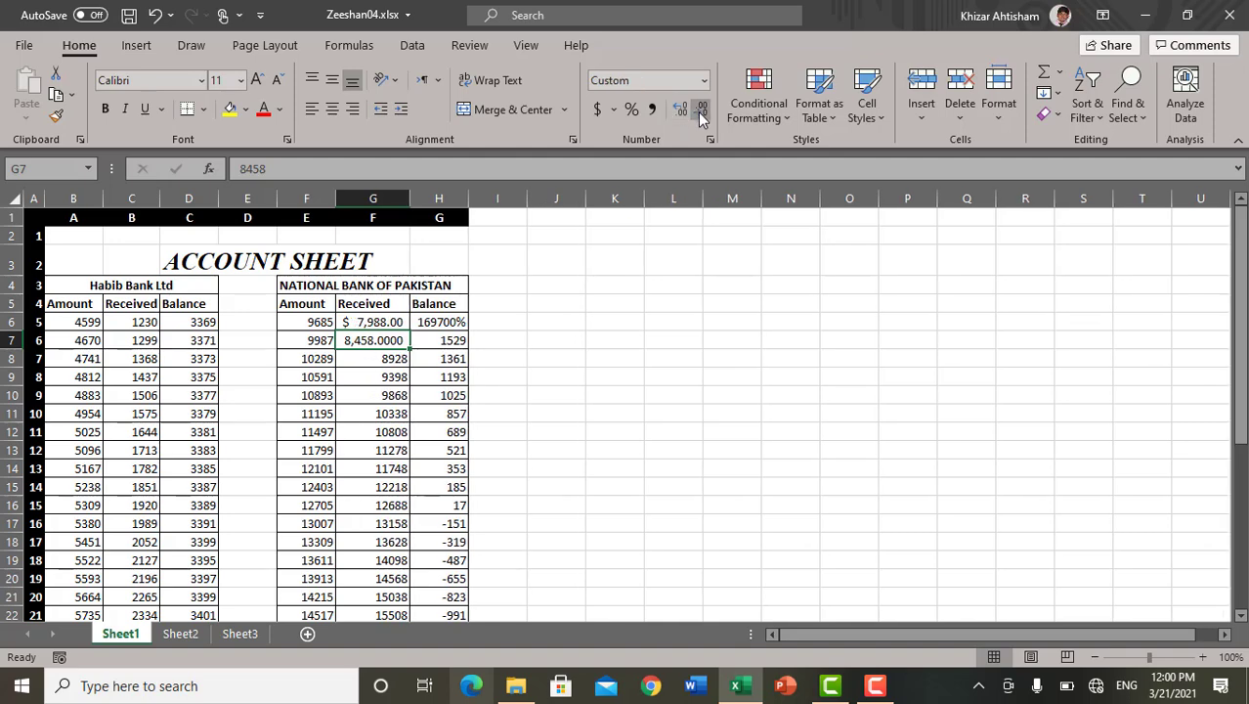
left_click(700, 111)
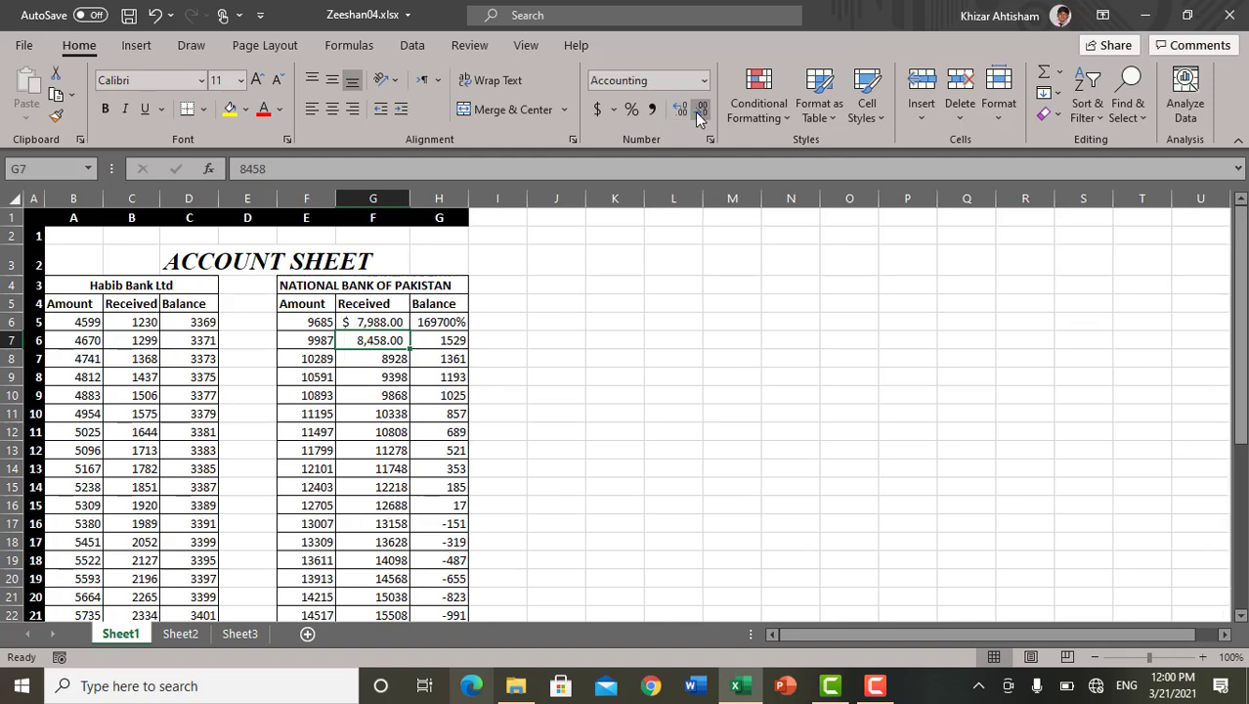
left_click(700, 114)
left_click(682, 112)
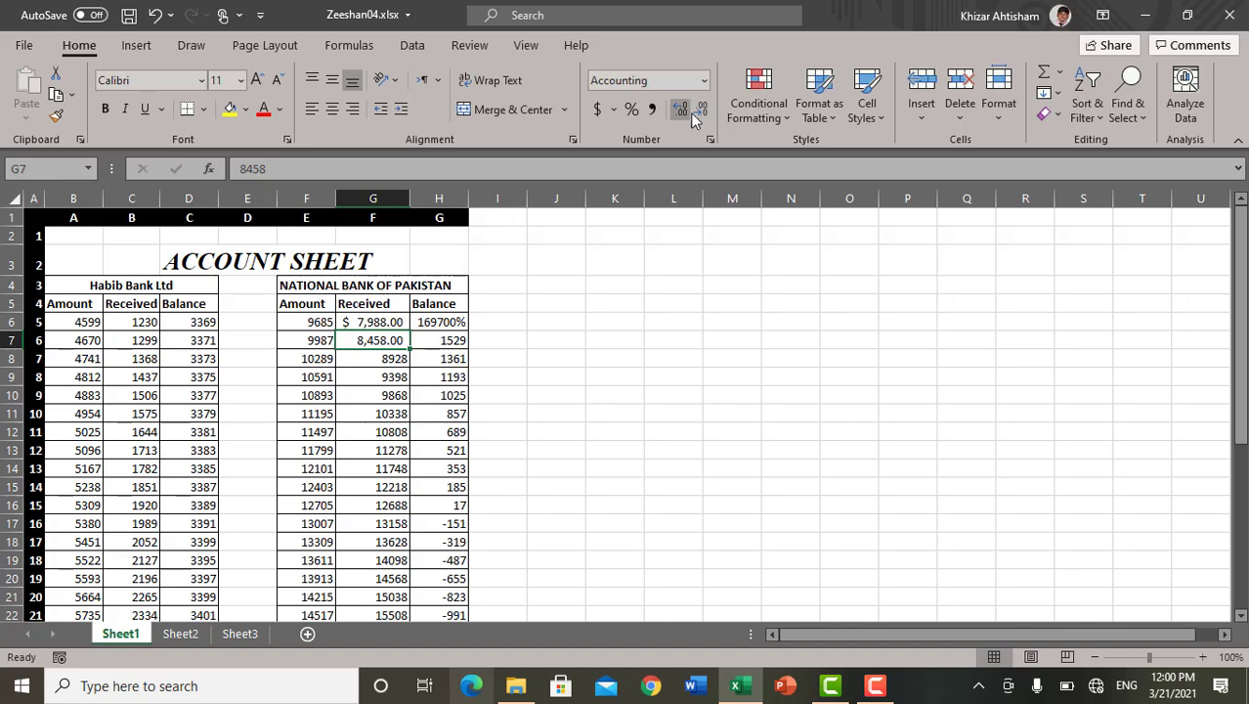
left_click(688, 116)
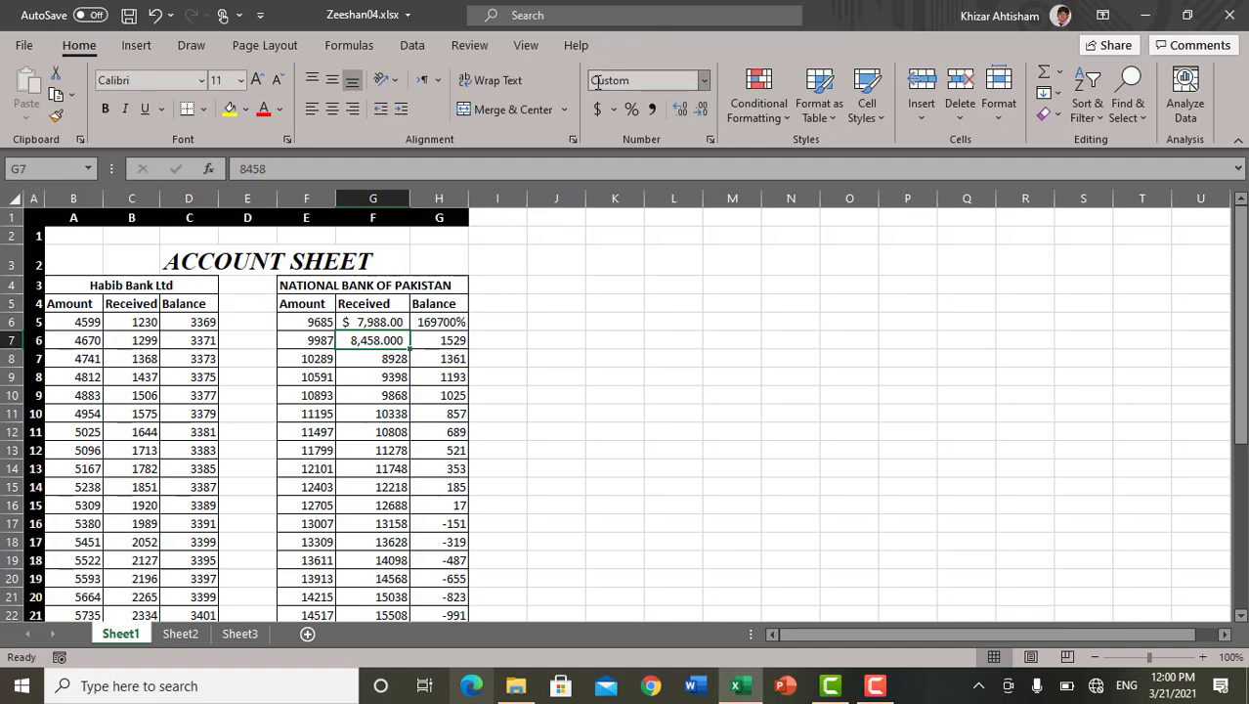
left_click(700, 113)
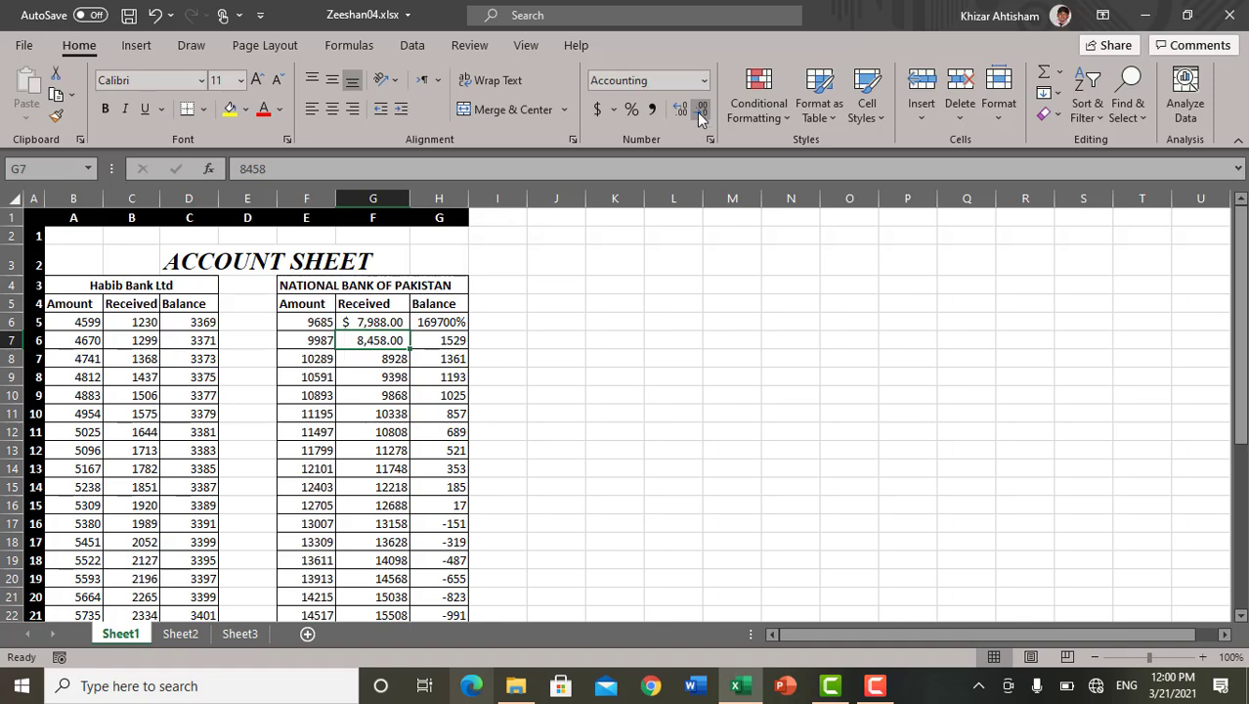
left_click(700, 114)
left_click(703, 110)
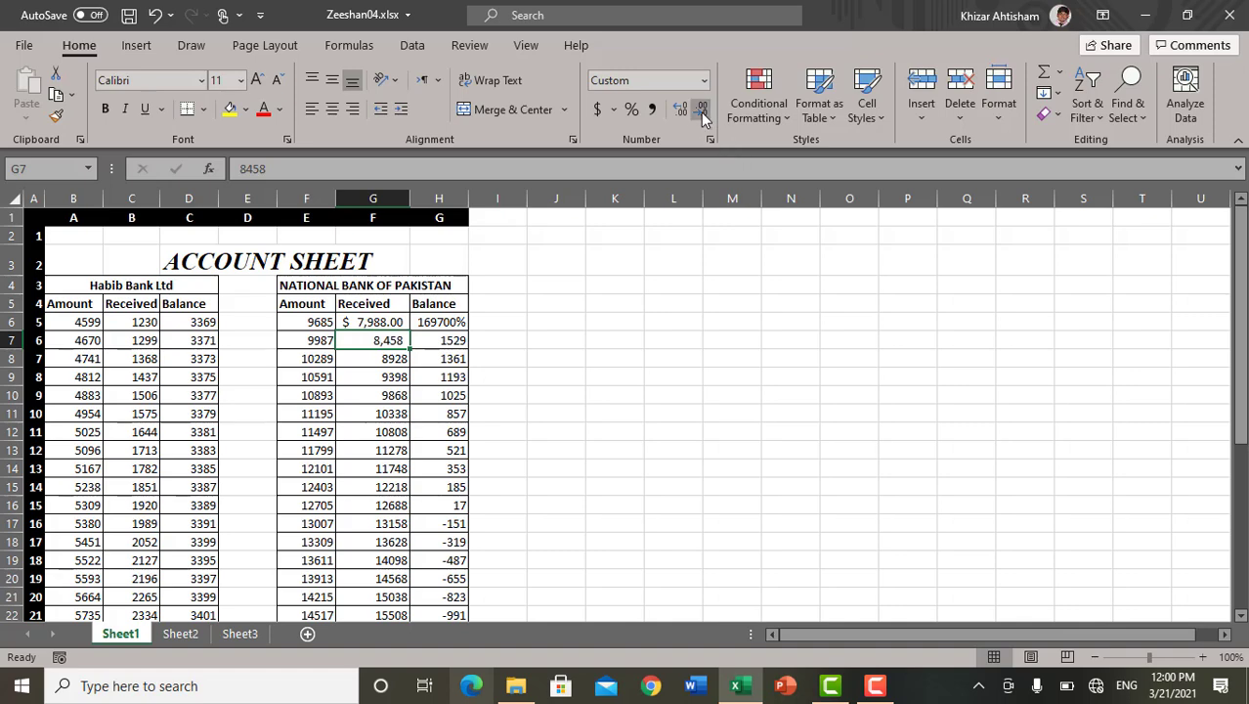
- Increase the decimal places of the Received amount in G7 to two
left_click(681, 110)
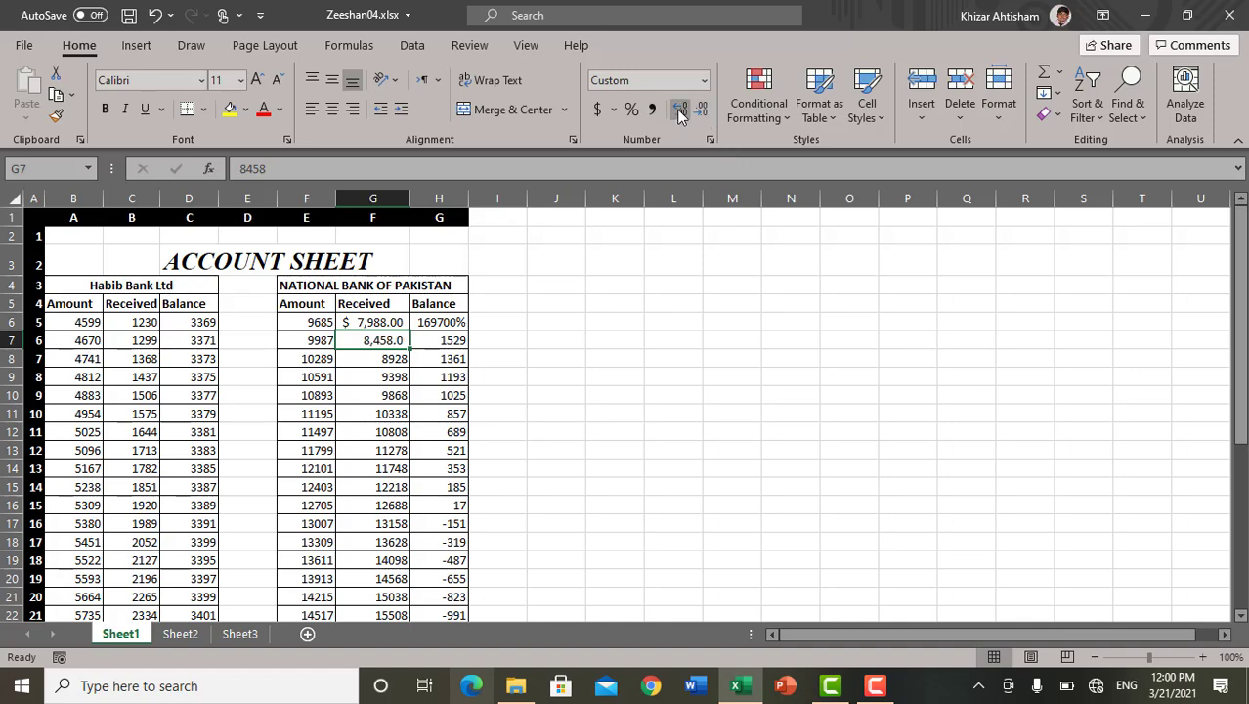
left_click(681, 112)
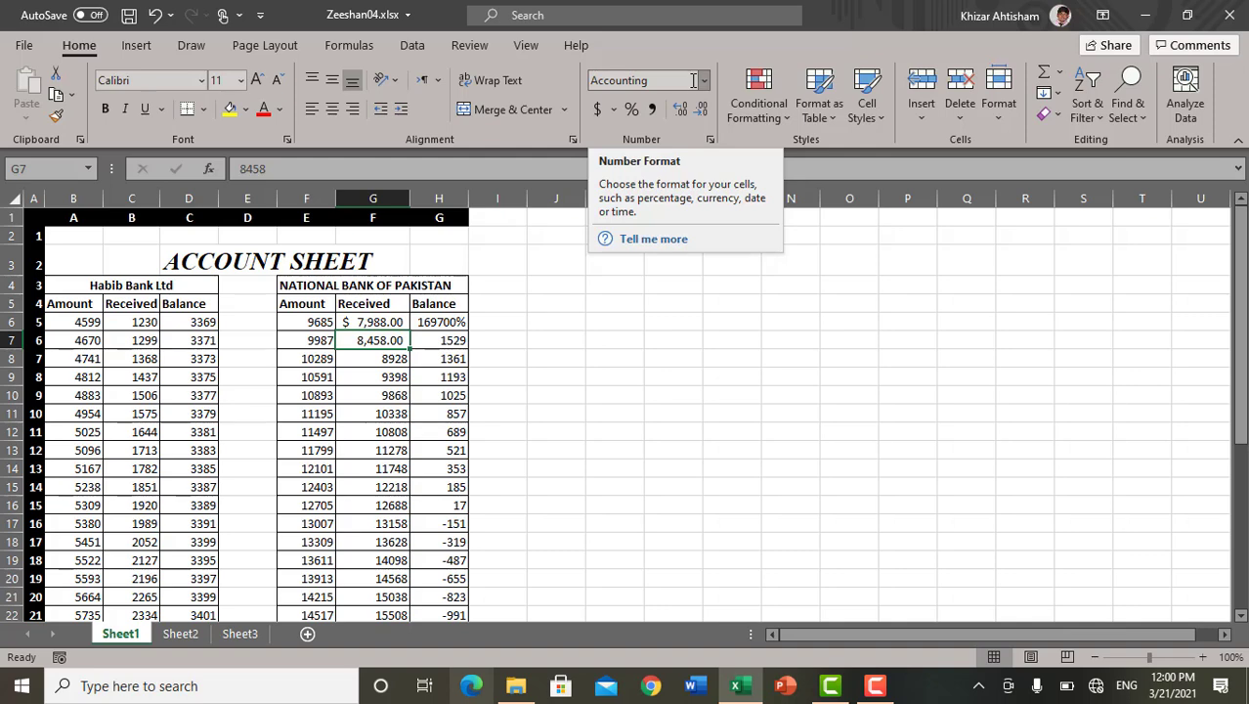
- Start a Greater Than highlight cells rule on the whole National Bank balance column H
left_click(766, 92)
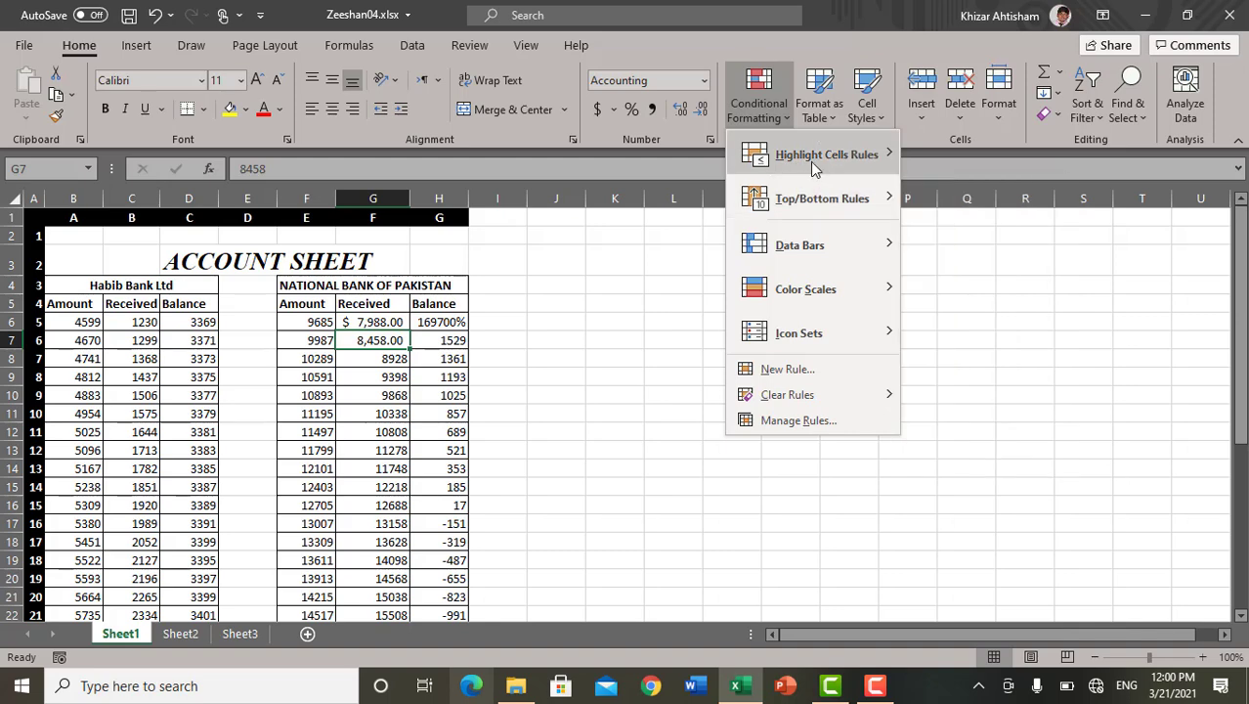
mouse_move(812, 168)
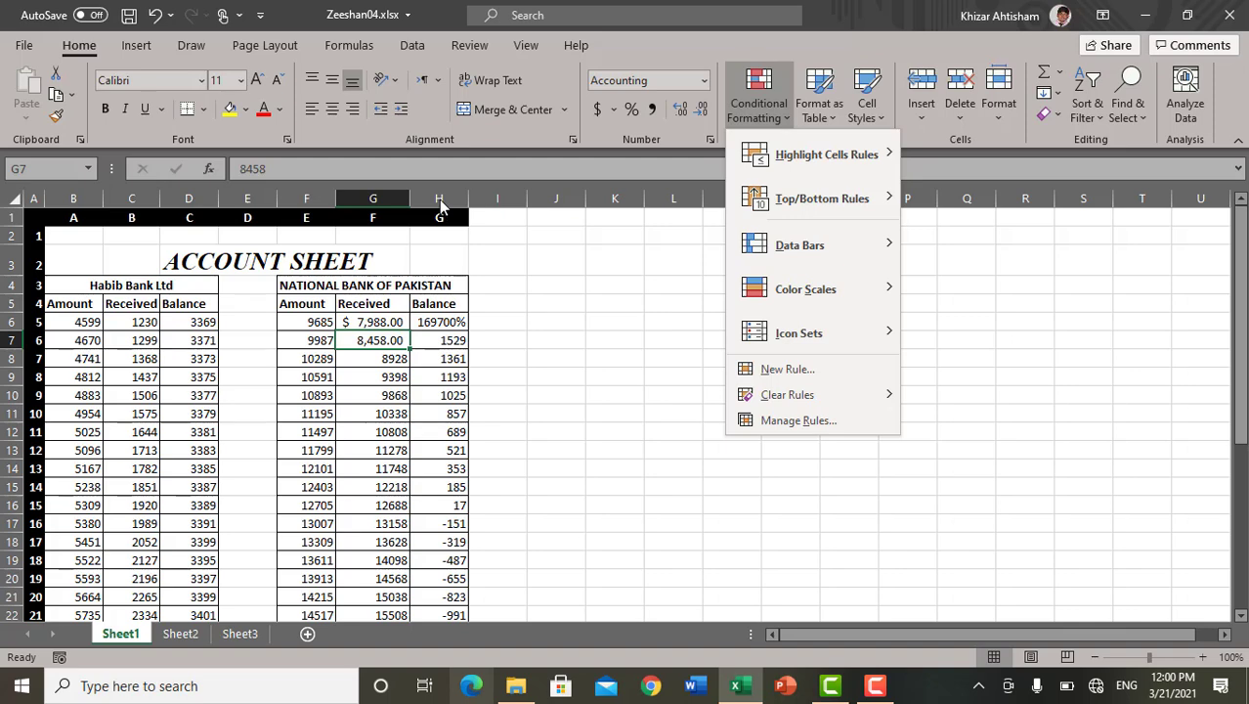
left_click(437, 201)
left_click(435, 199)
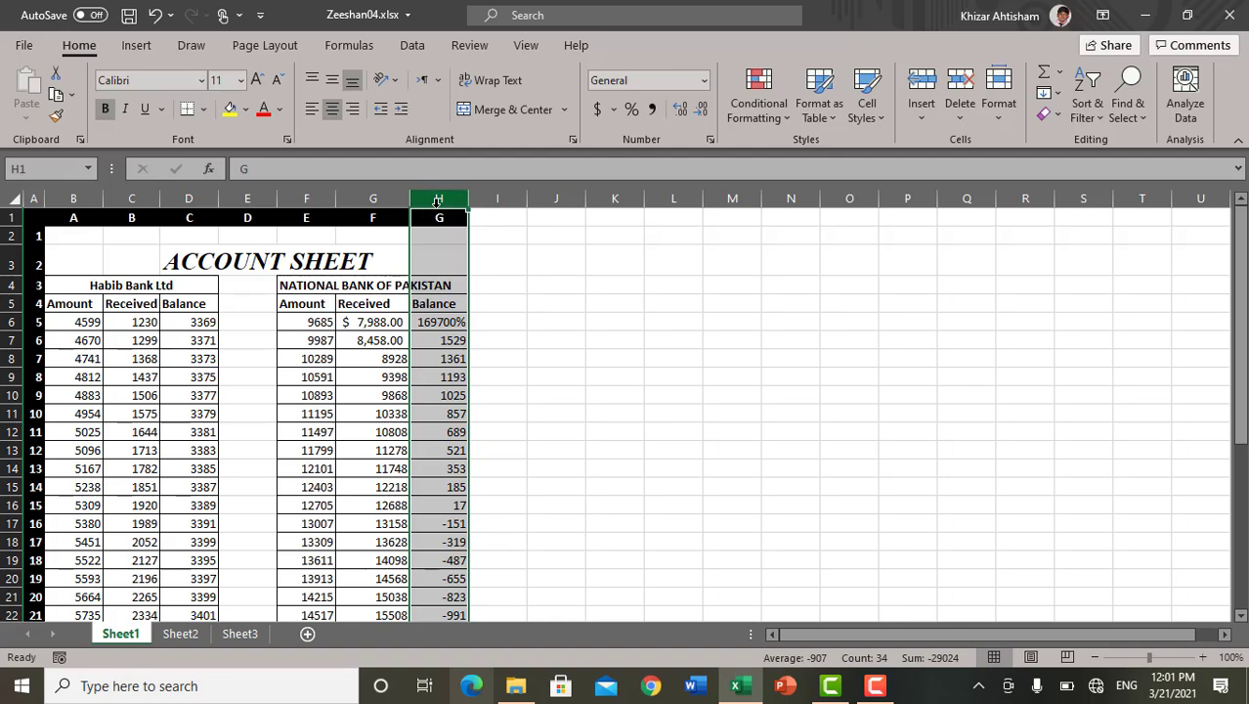
left_click(773, 84)
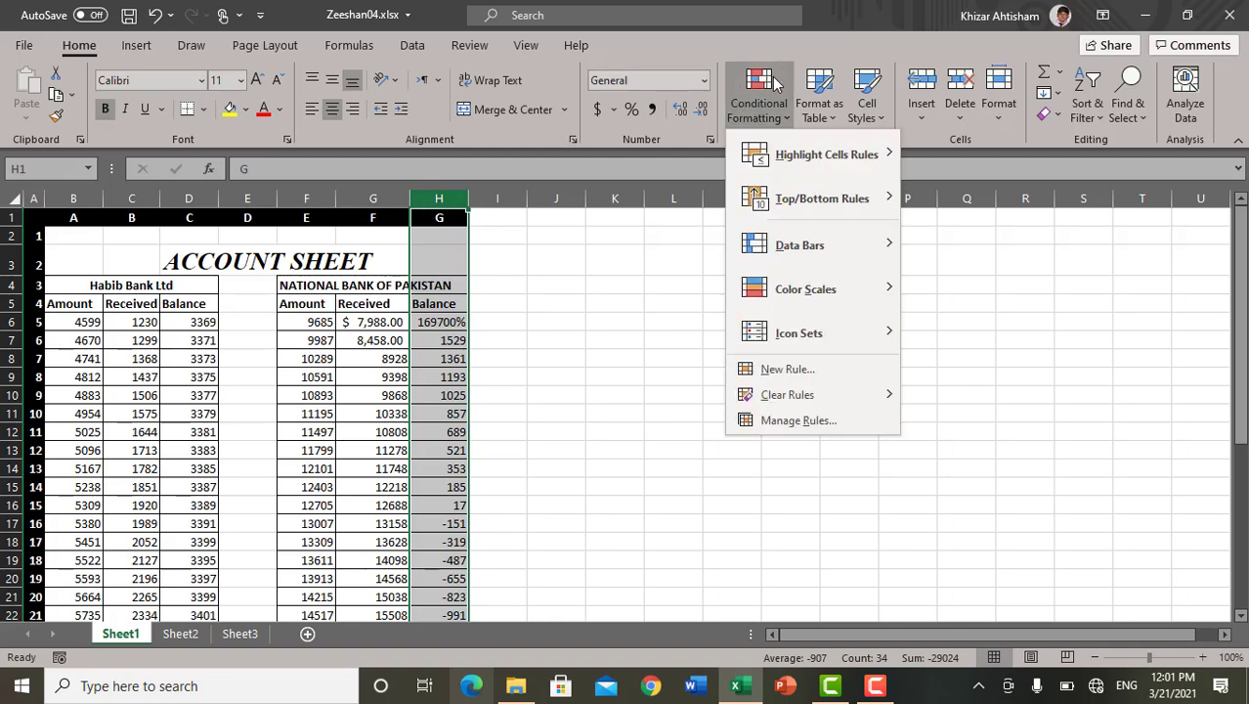
mouse_move(843, 137)
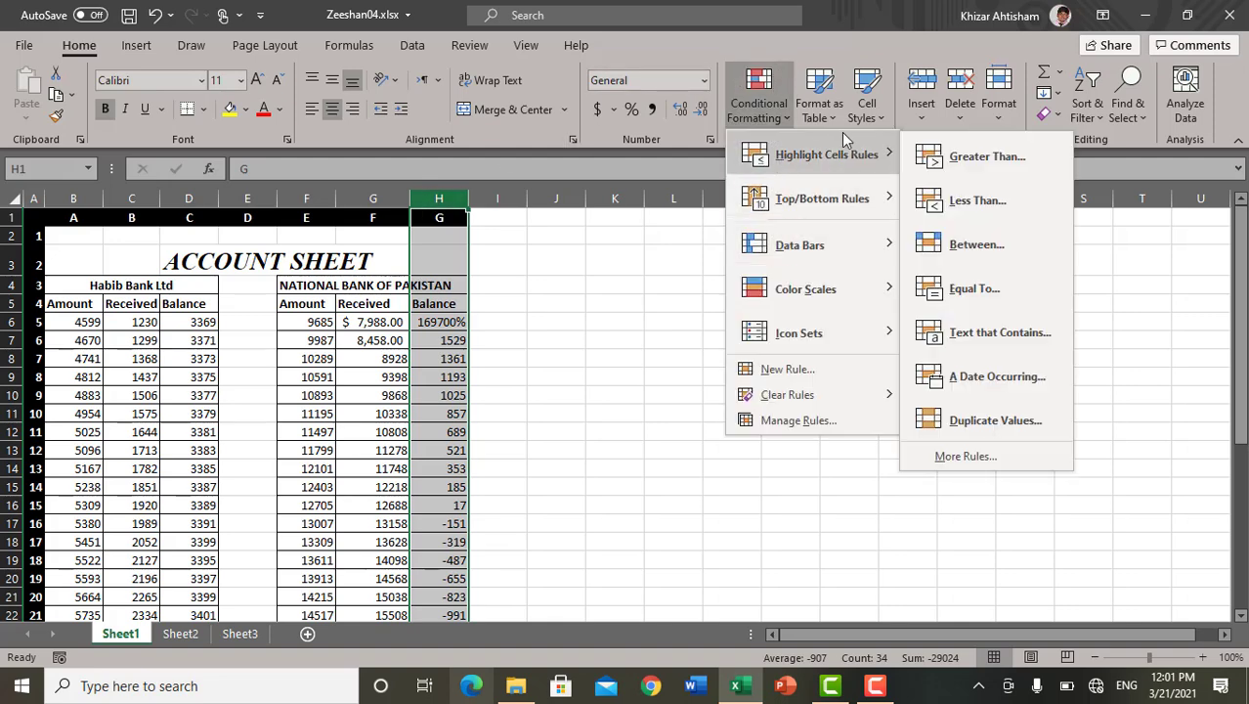
left_click(1031, 159)
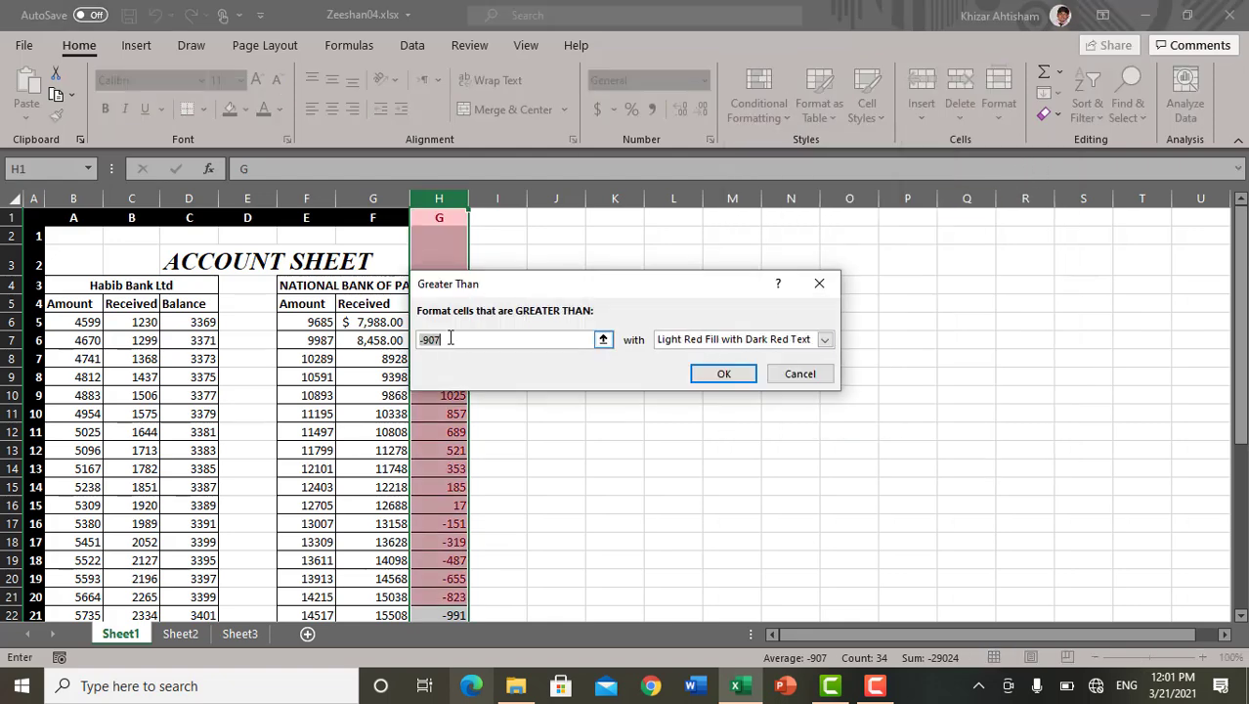
- Try -2000 as the threshold of the Greater Than rule
left_click_drag(450, 338, 425, 339)
type("20")
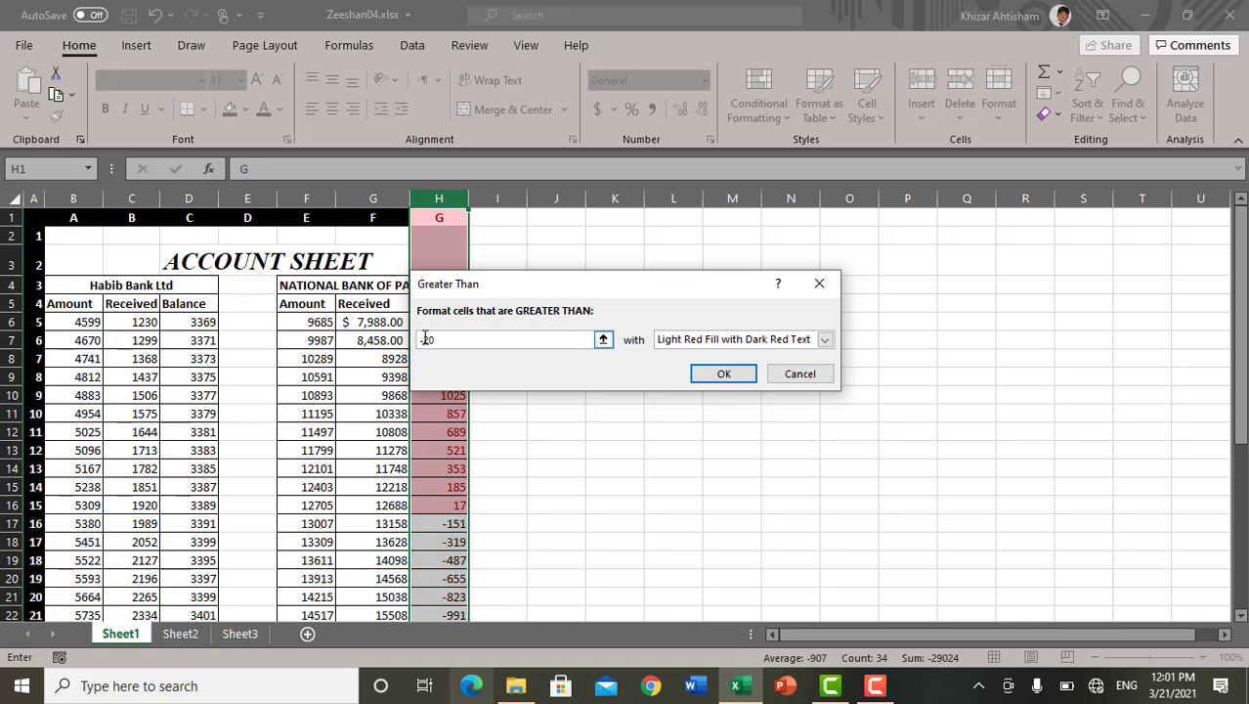
type("00")
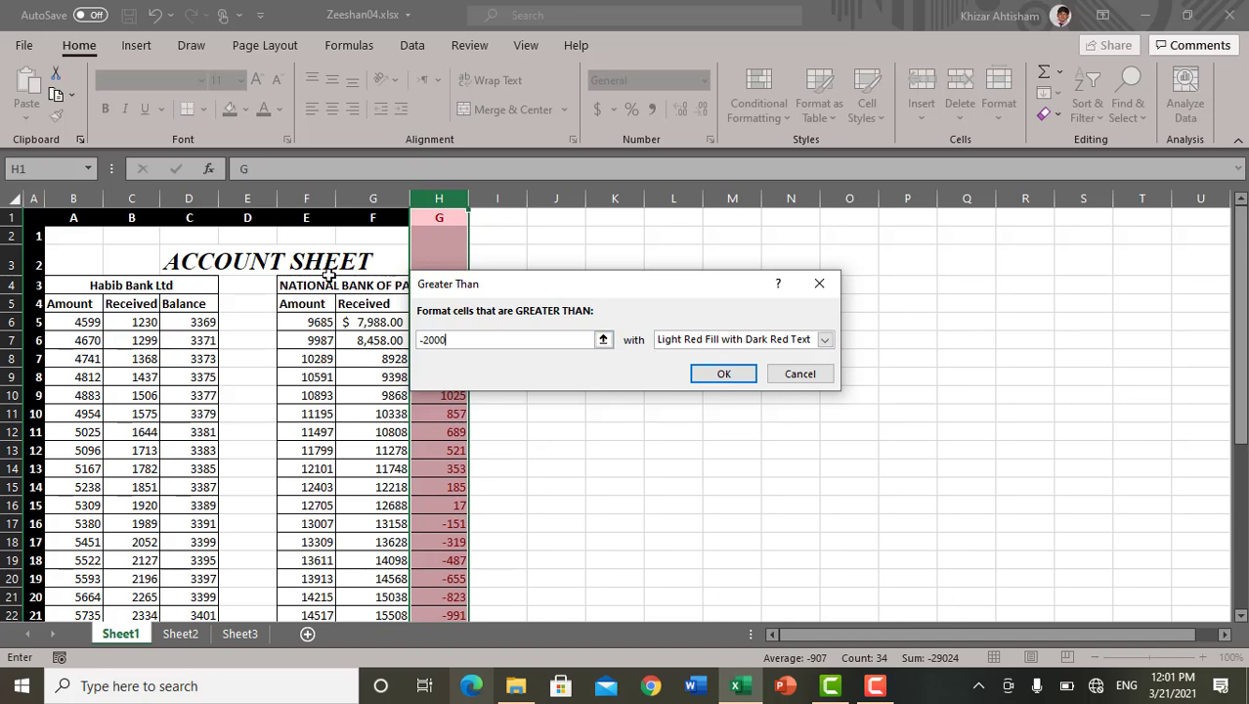
key("Left")
key("Left")
key("Left")
key("Left")
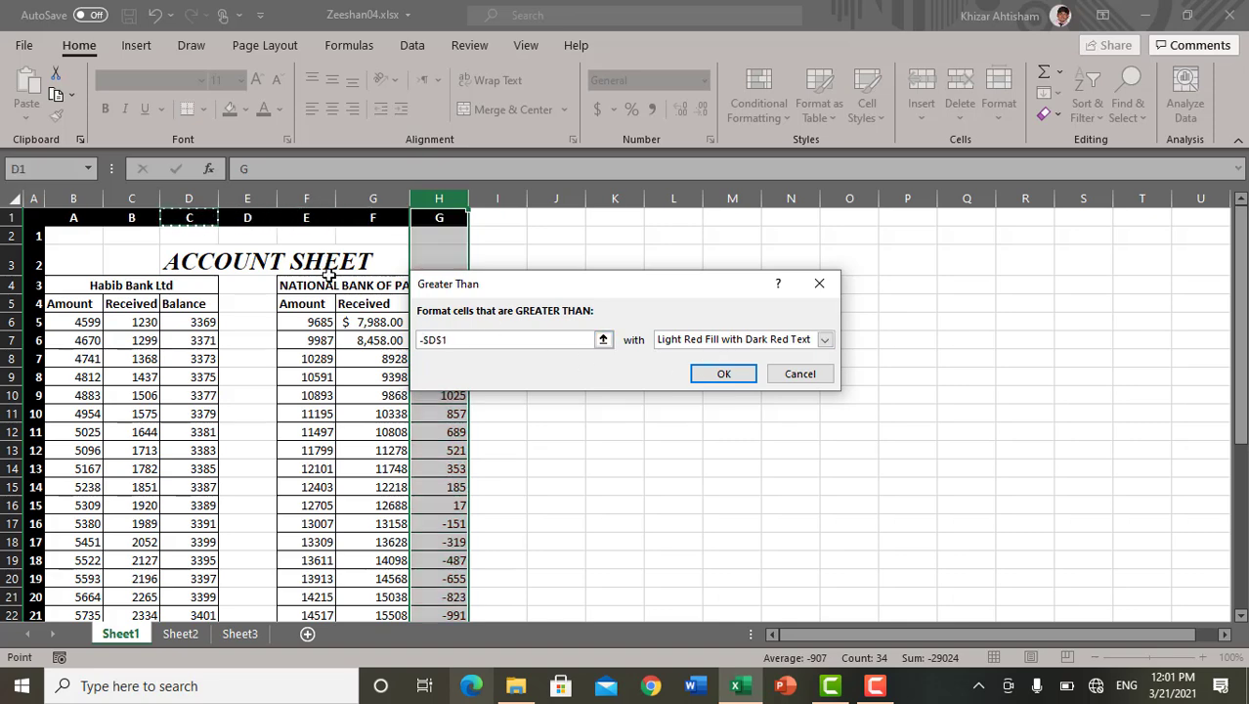
- Set the Greater Than threshold to 2000, apply the rule with Light Red Fill with Dark Red Text, and check column H
double_click(420, 342)
type("2000")
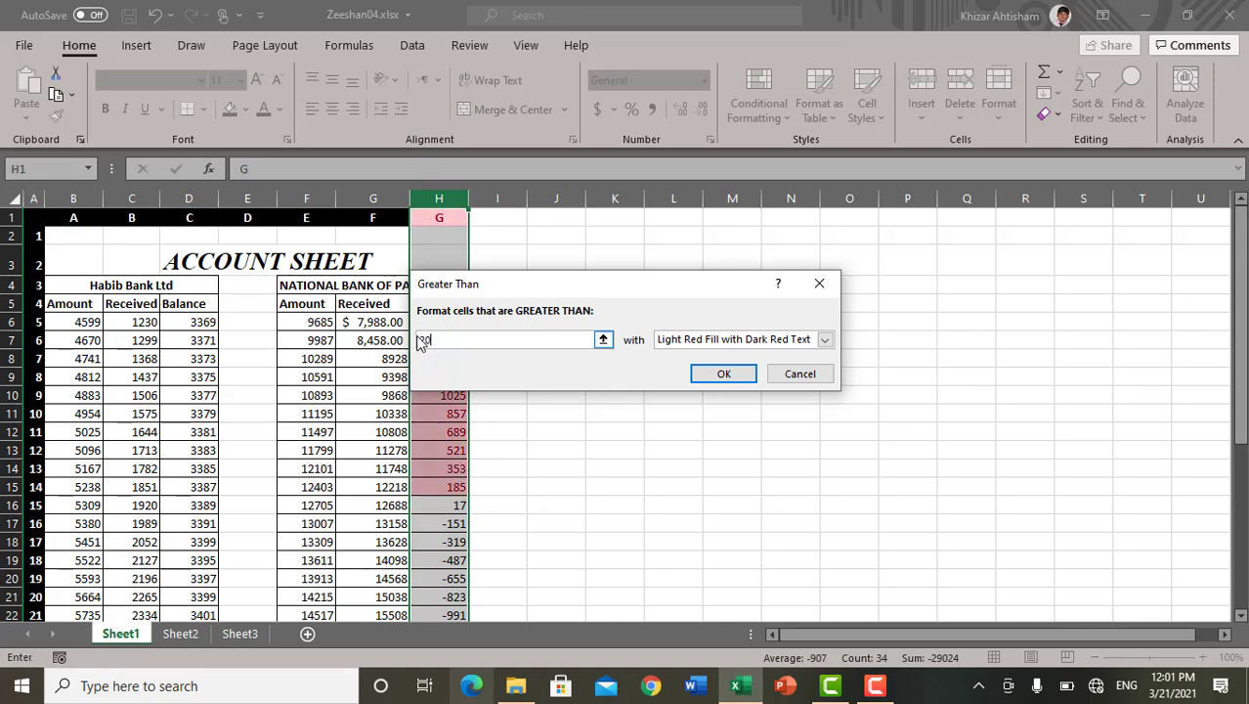
left_click(723, 374)
scroll(454, 411, "down", 9)
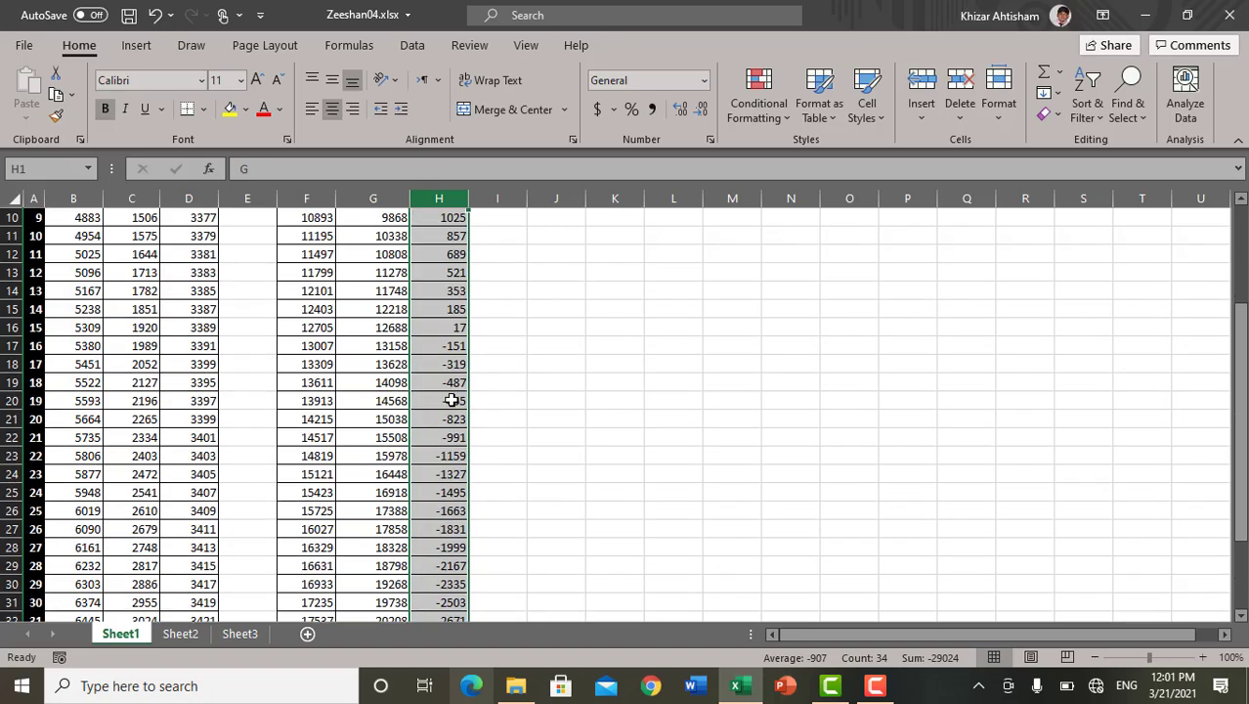
scroll(449, 464, "up", 8)
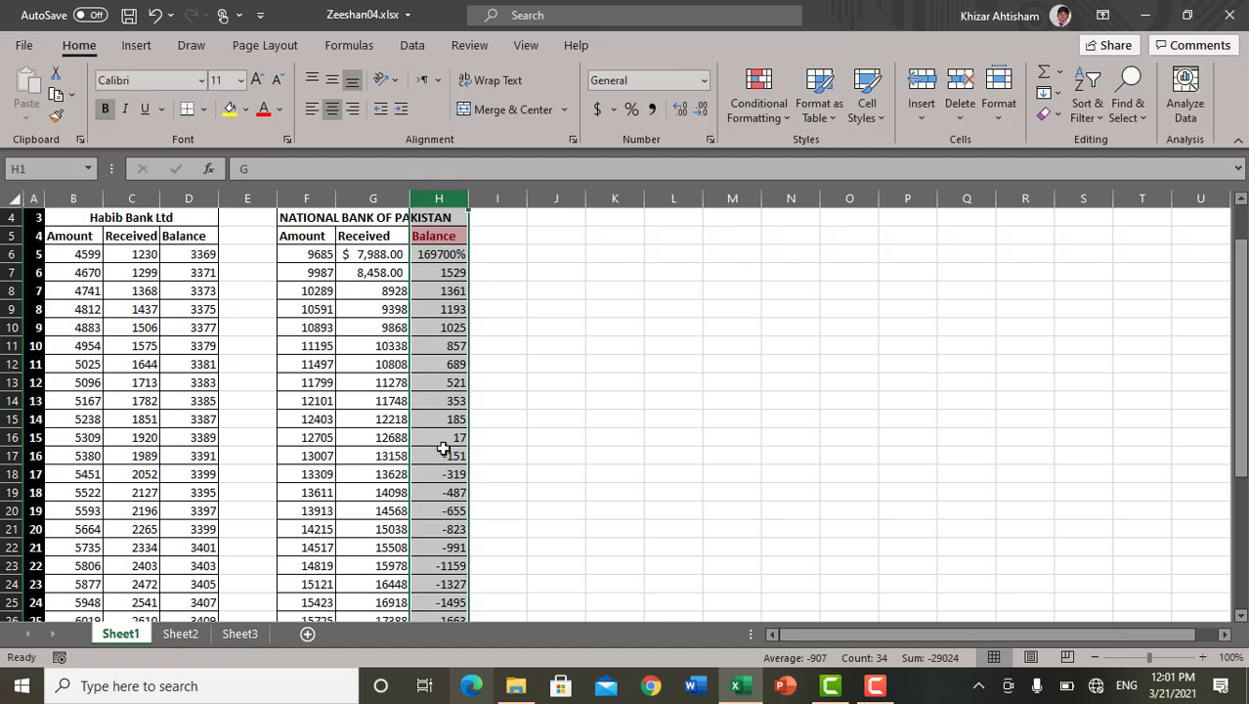
- Highlight column H cells greater than 1000 with Light Red Fill with Dark Red Text and review the column
left_click(750, 102)
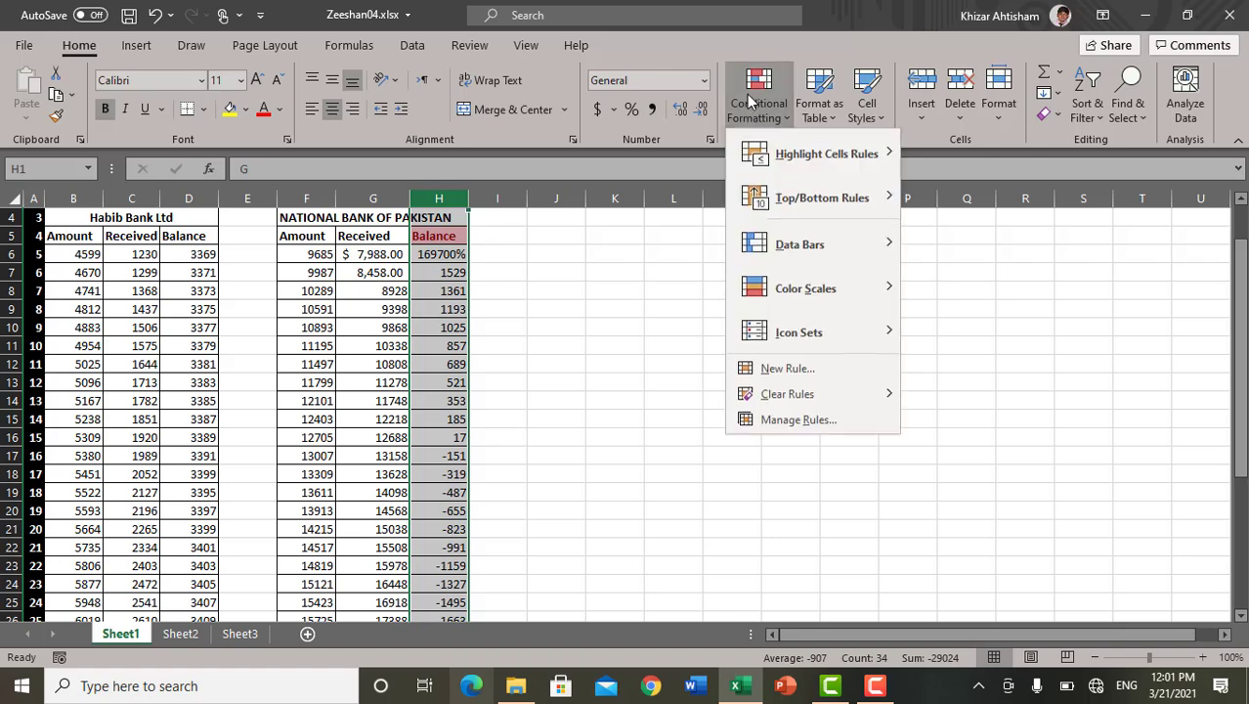
mouse_move(767, 159)
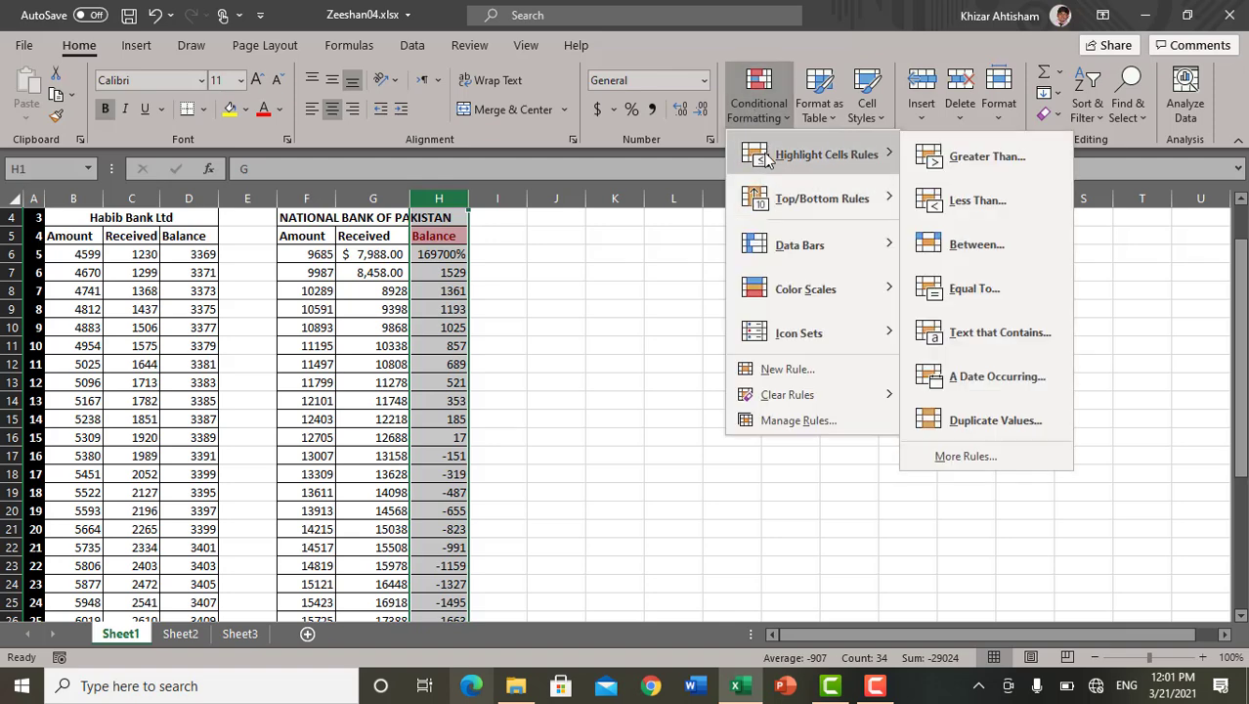
left_click(989, 160)
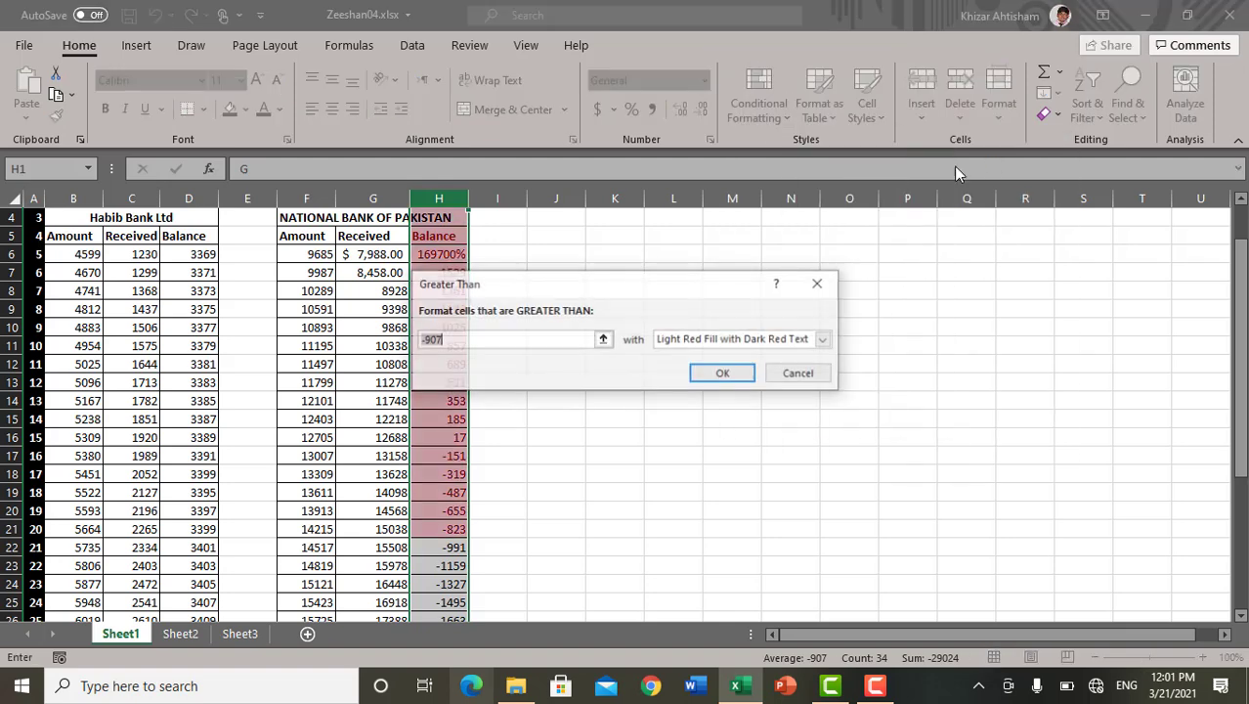
left_click(489, 336)
type("1")
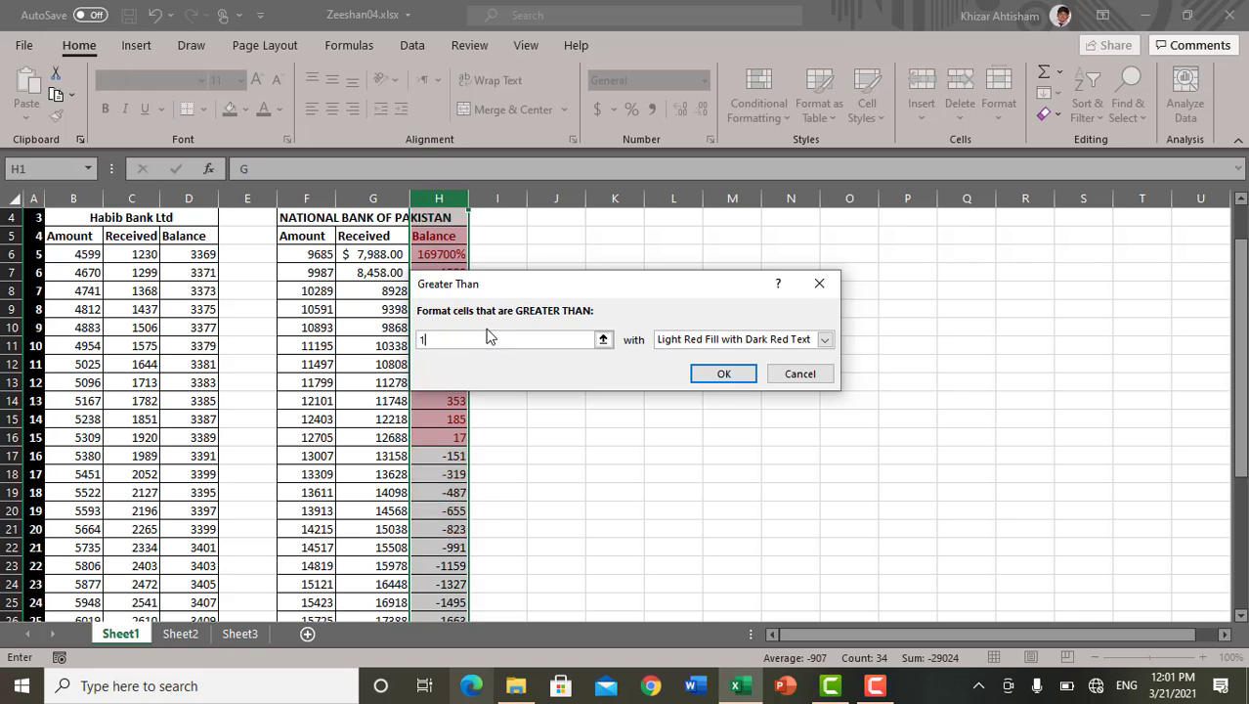
type("000")
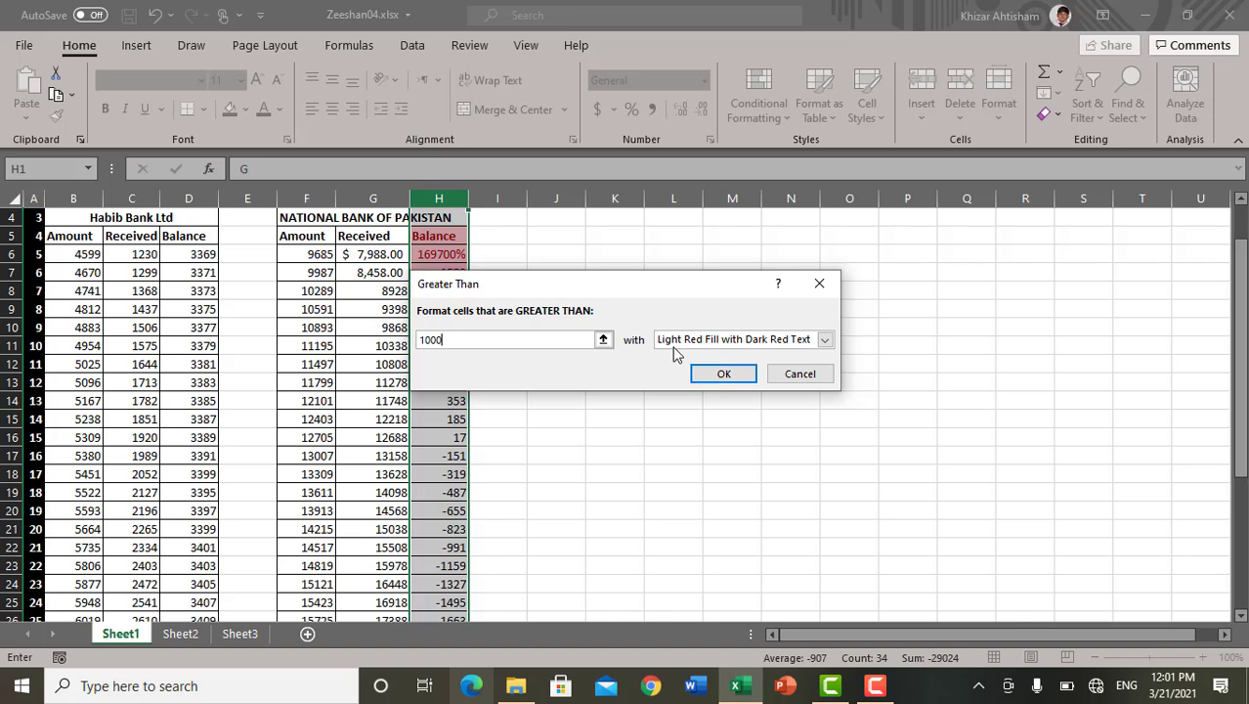
left_click(825, 339)
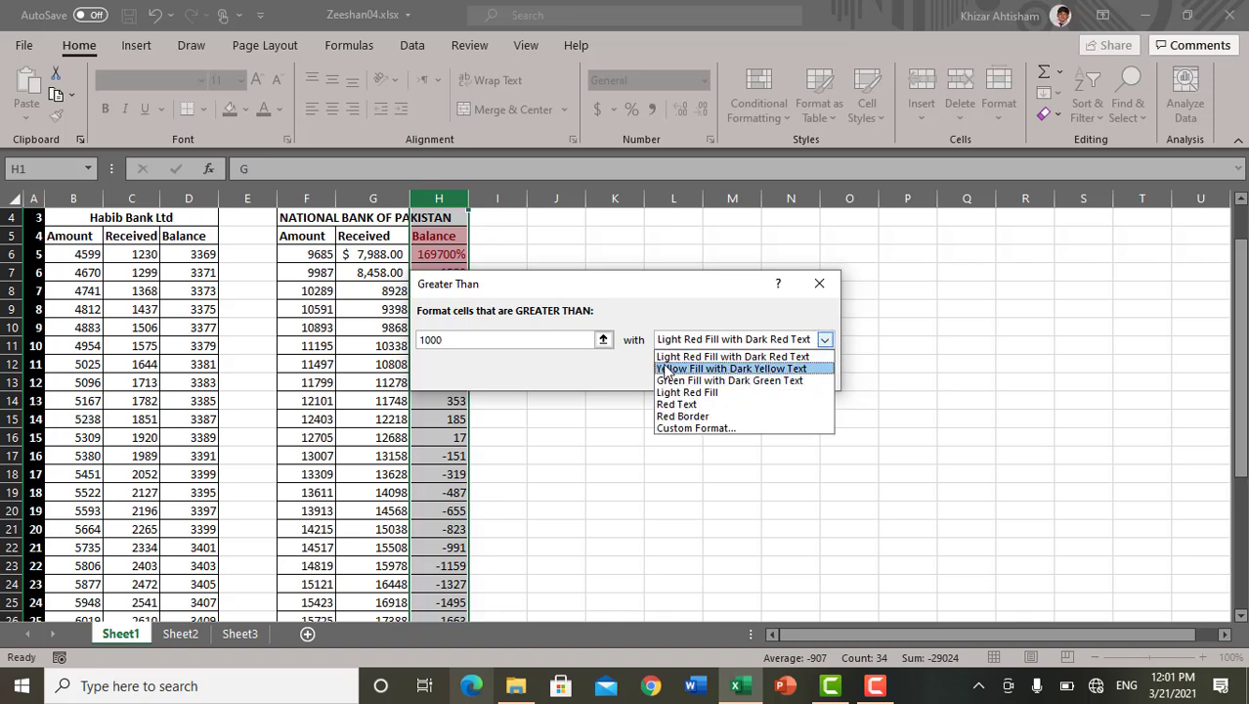
left_click(782, 358)
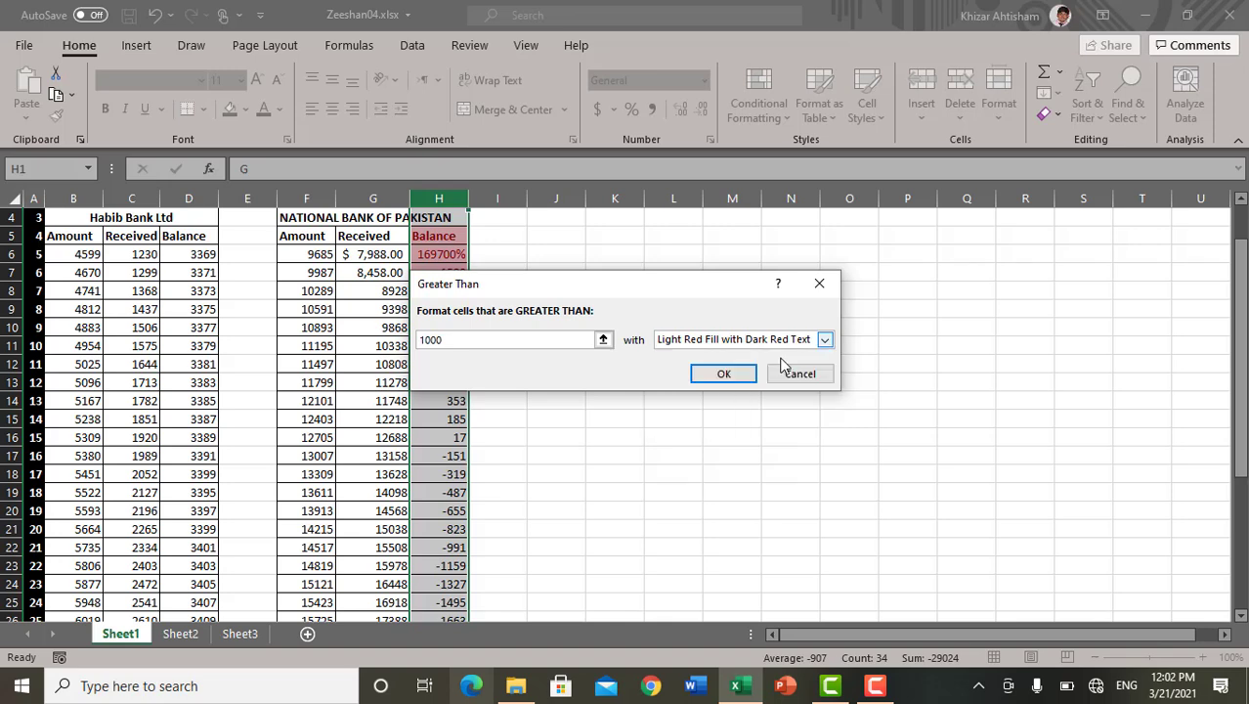
left_click(732, 371)
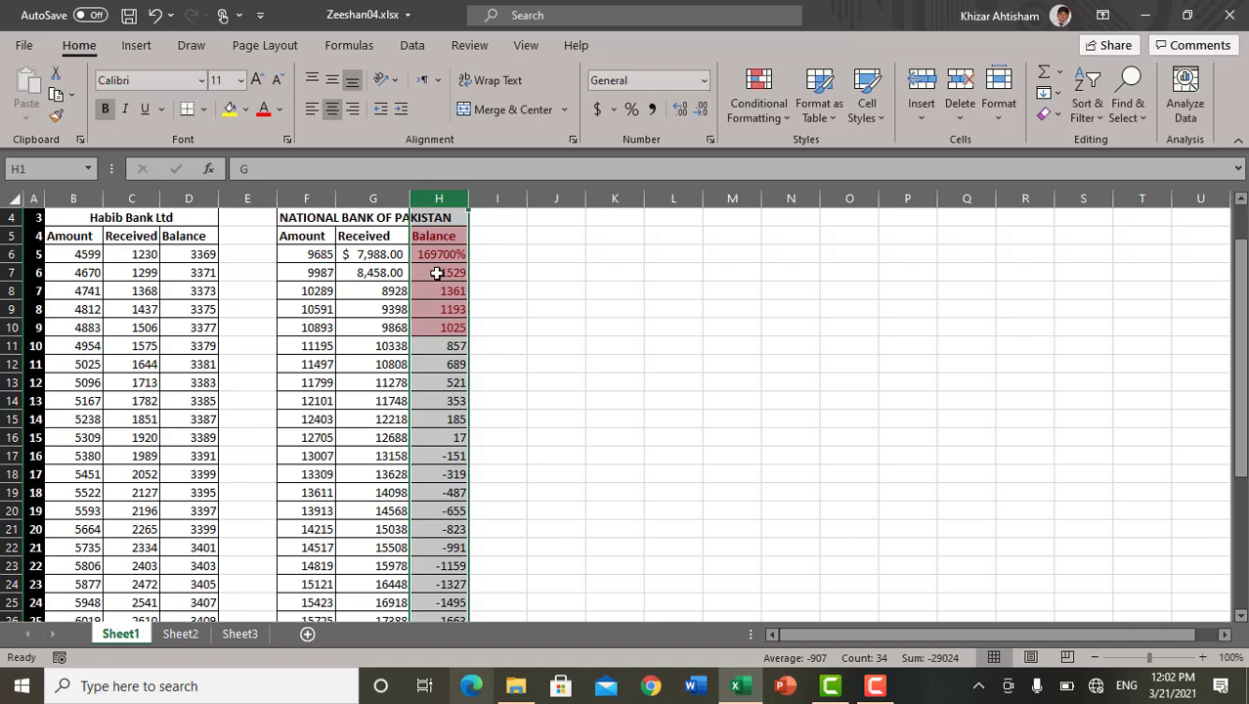
scroll(437, 278, "down", 2)
scroll(438, 284, "up", 3)
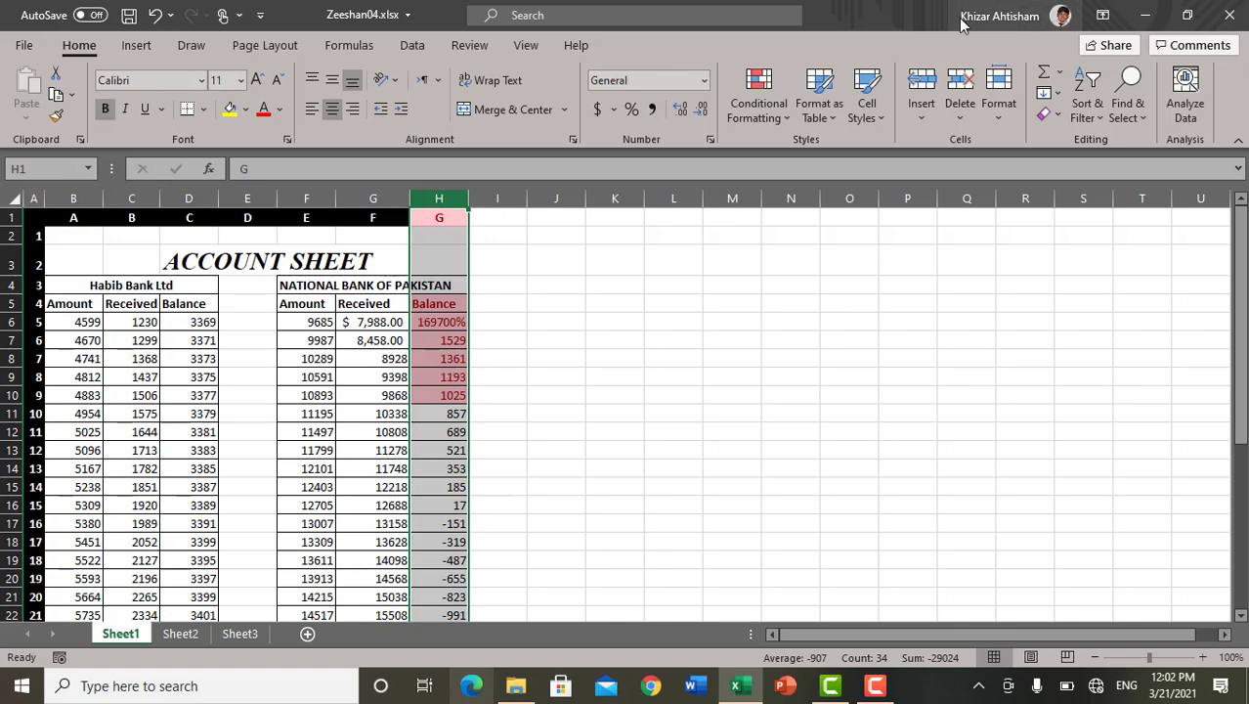
left_click(753, 116)
mouse_move(768, 166)
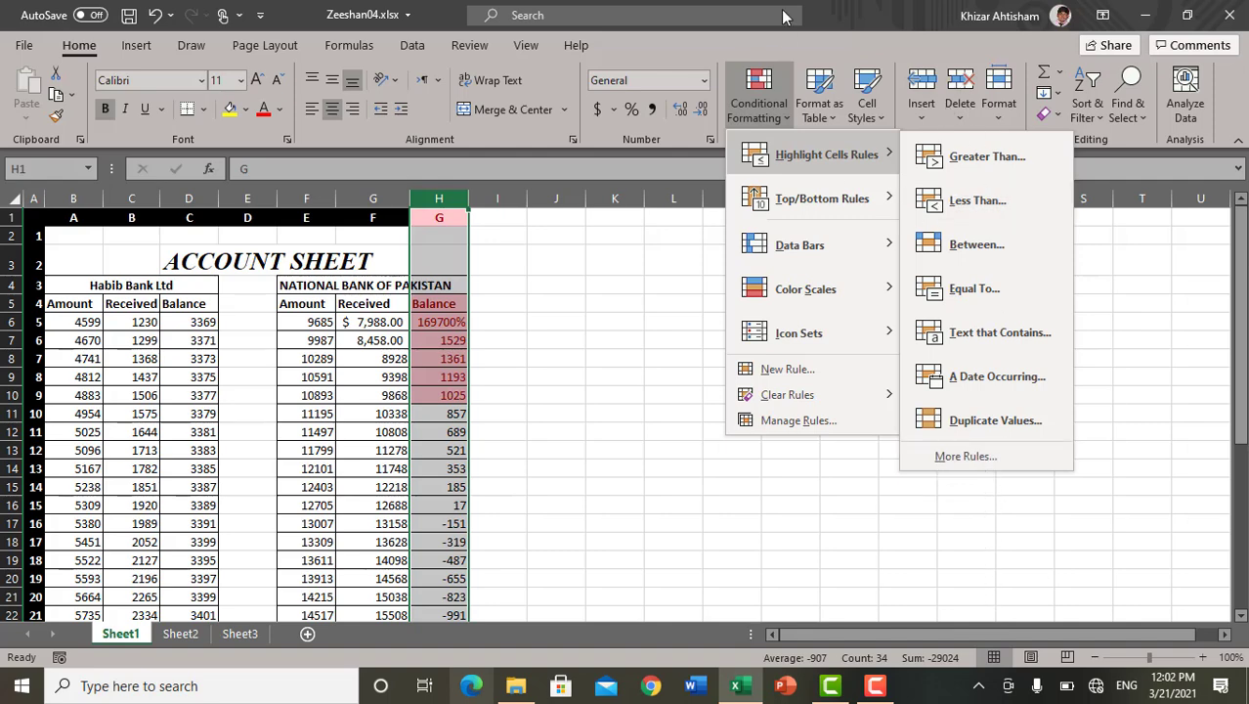
mouse_move(831, 245)
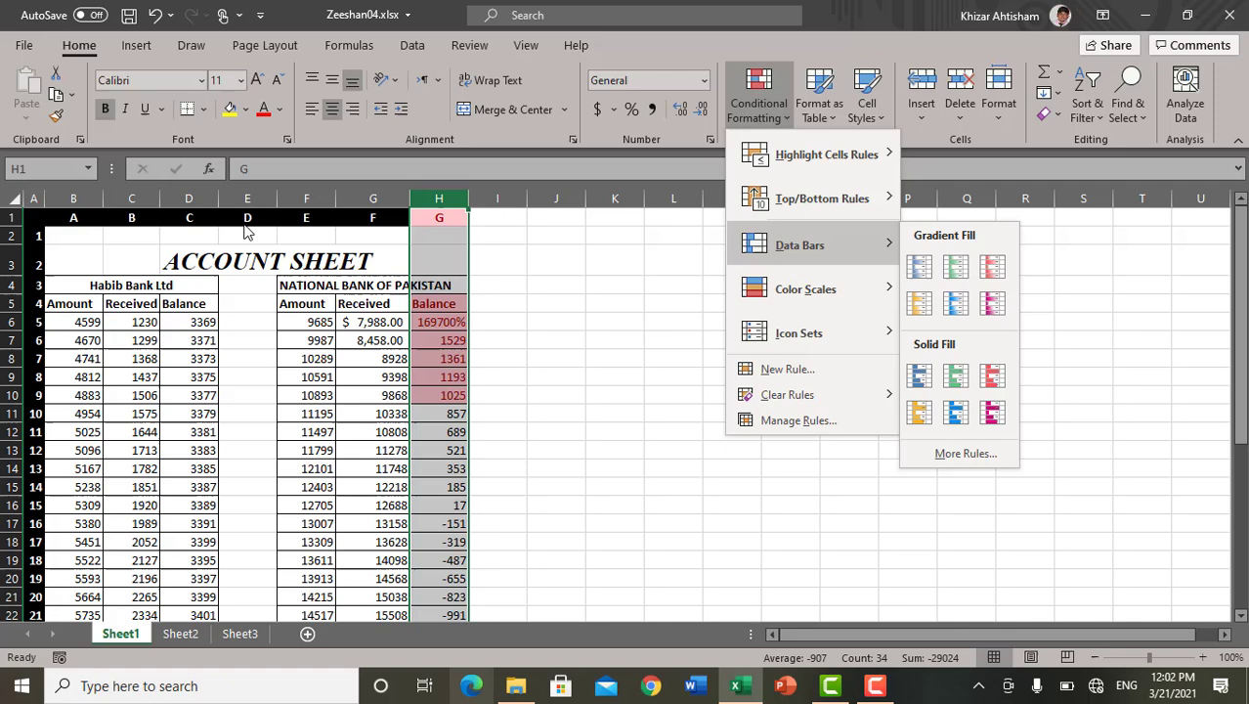
left_click(310, 197)
- Highlight the top 10 items in Amount column F with Green Fill with Dark Green Text and check the lower rows
left_click(307, 199)
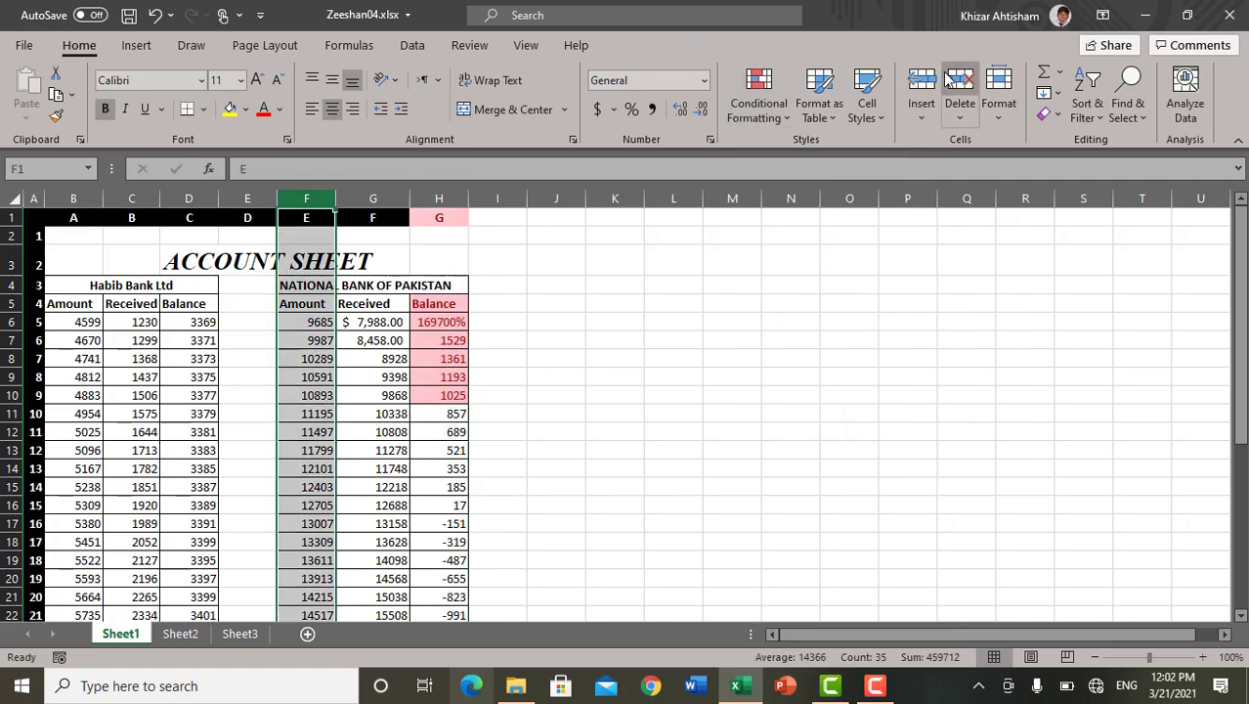
left_click(762, 88)
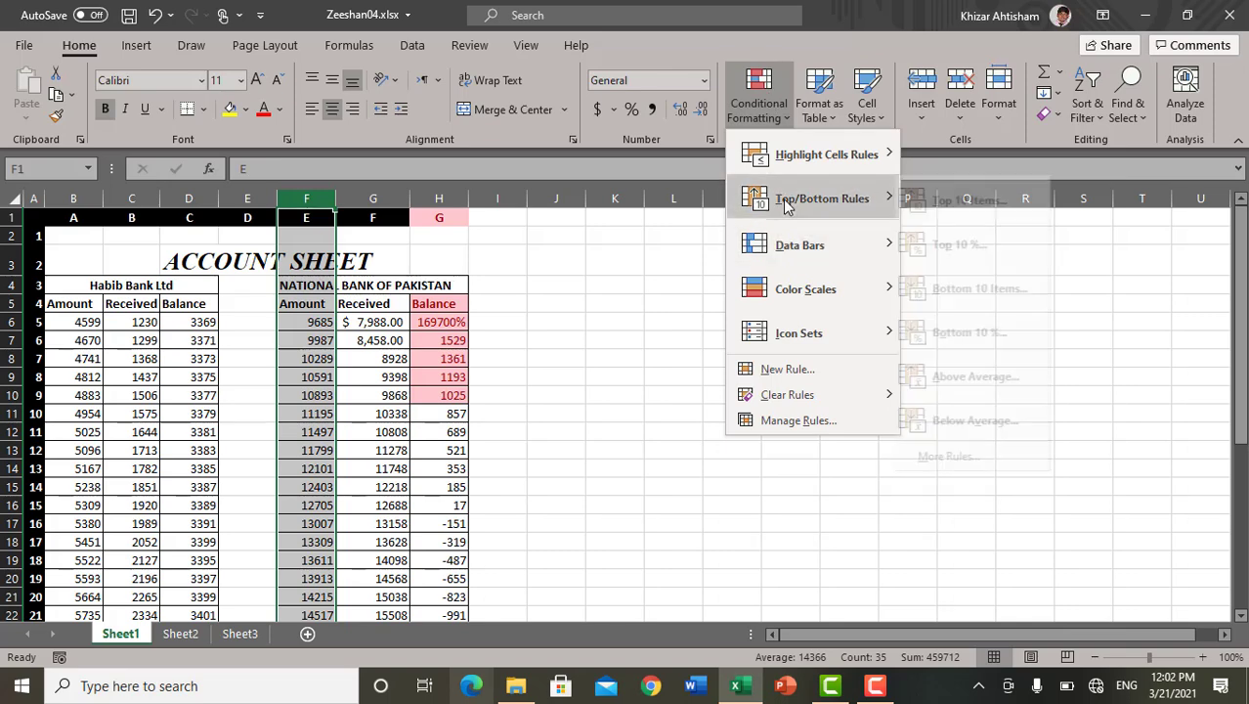
mouse_move(788, 204)
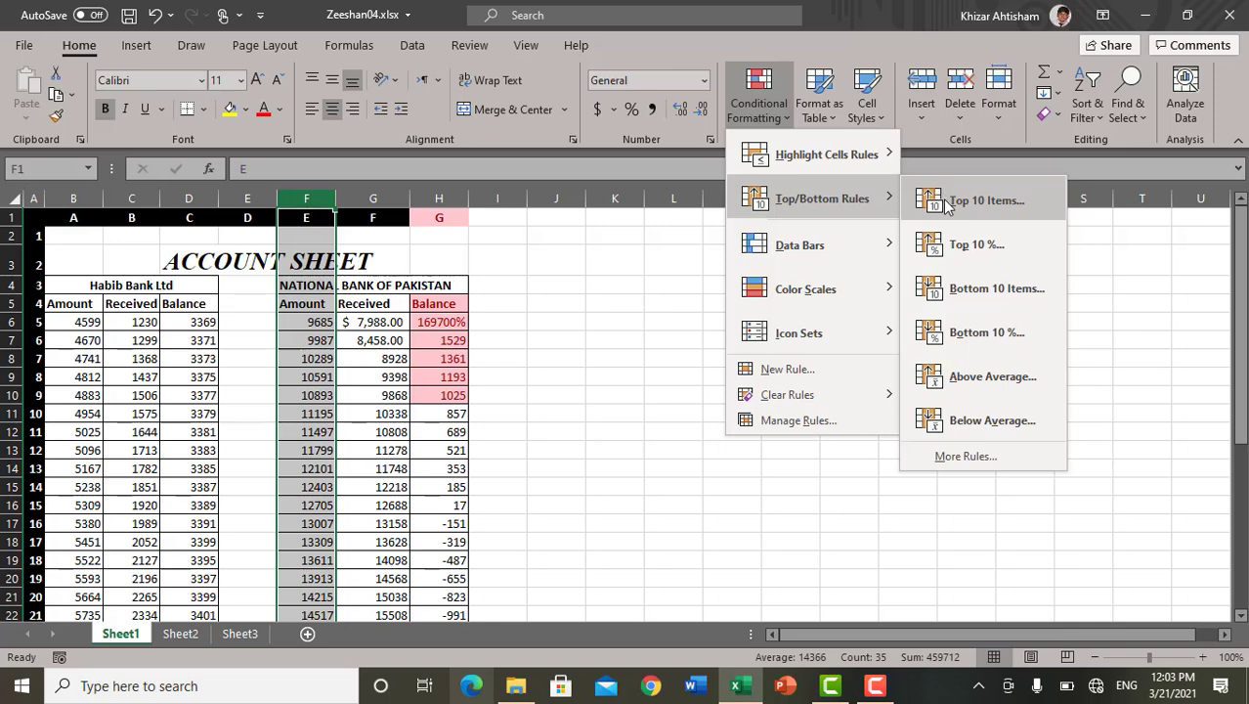
left_click(984, 205)
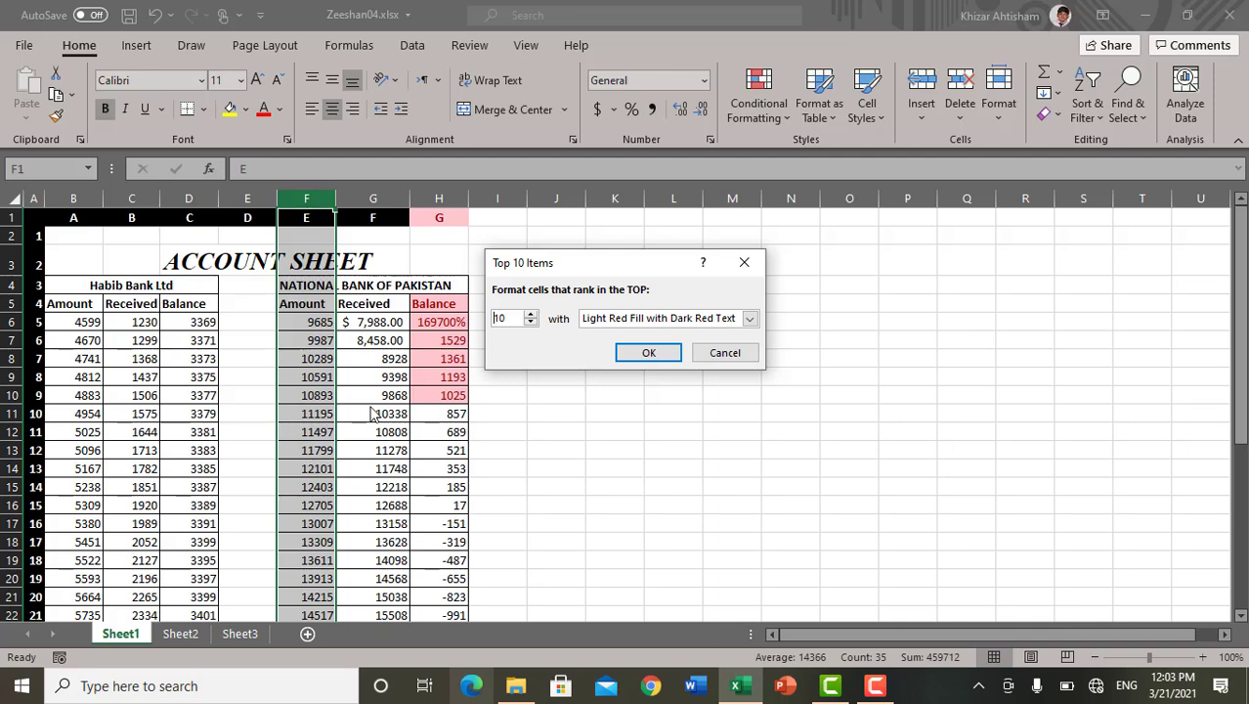
left_click(748, 318)
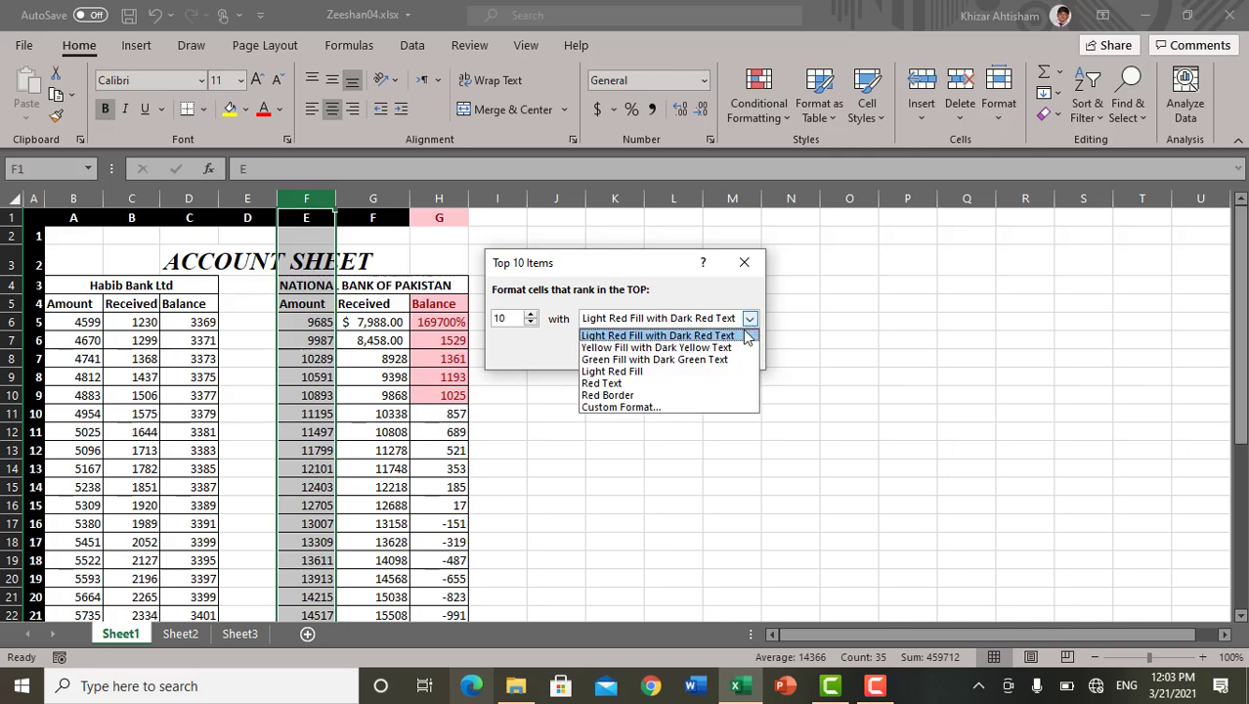
left_click(731, 361)
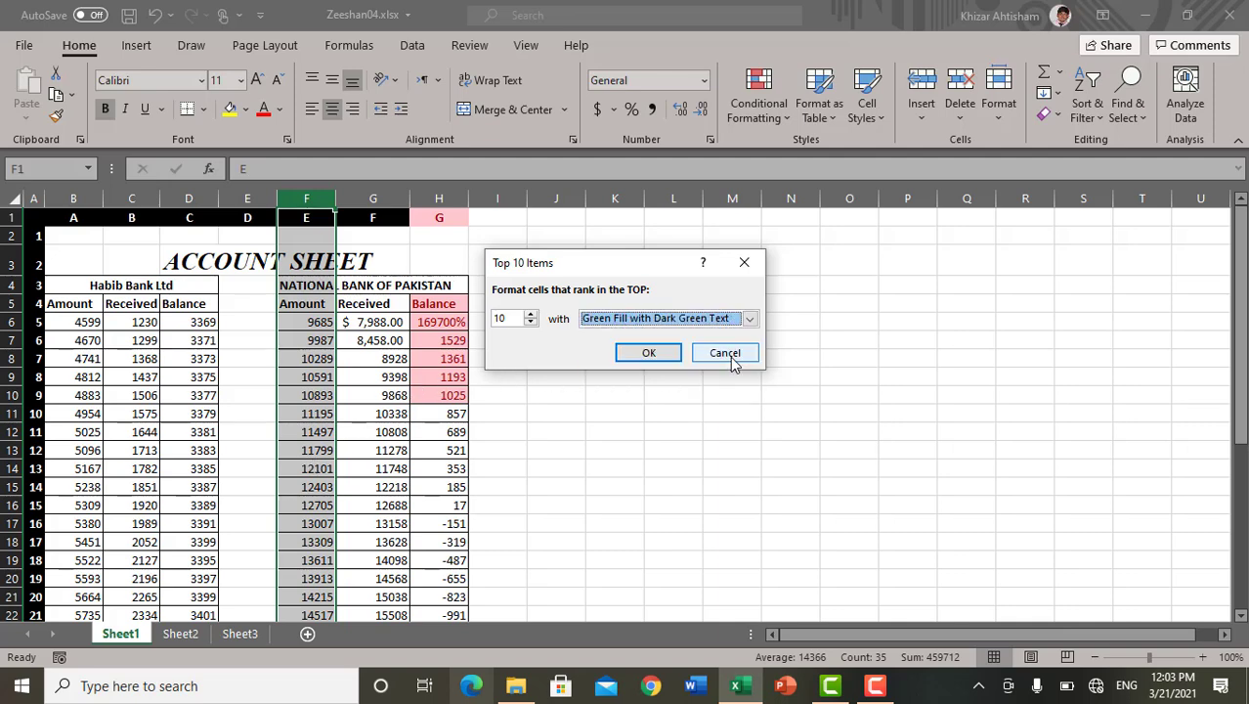
left_click(648, 354)
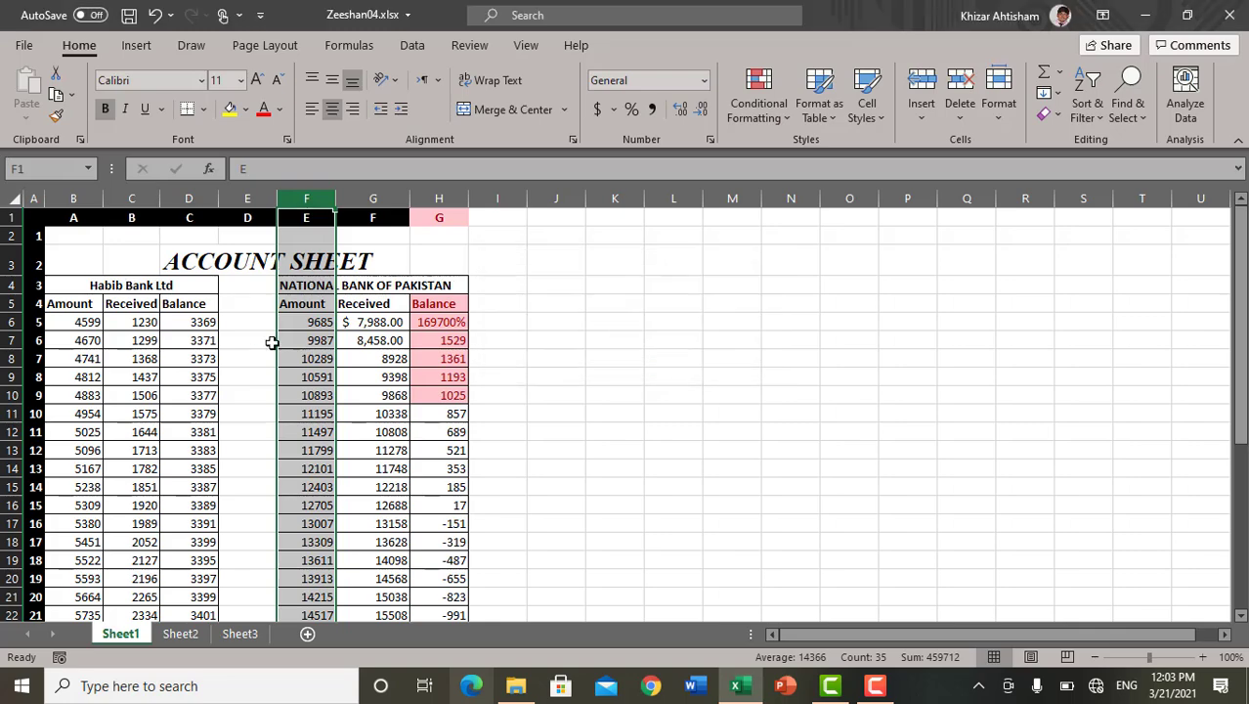
scroll(291, 354, "down", 3)
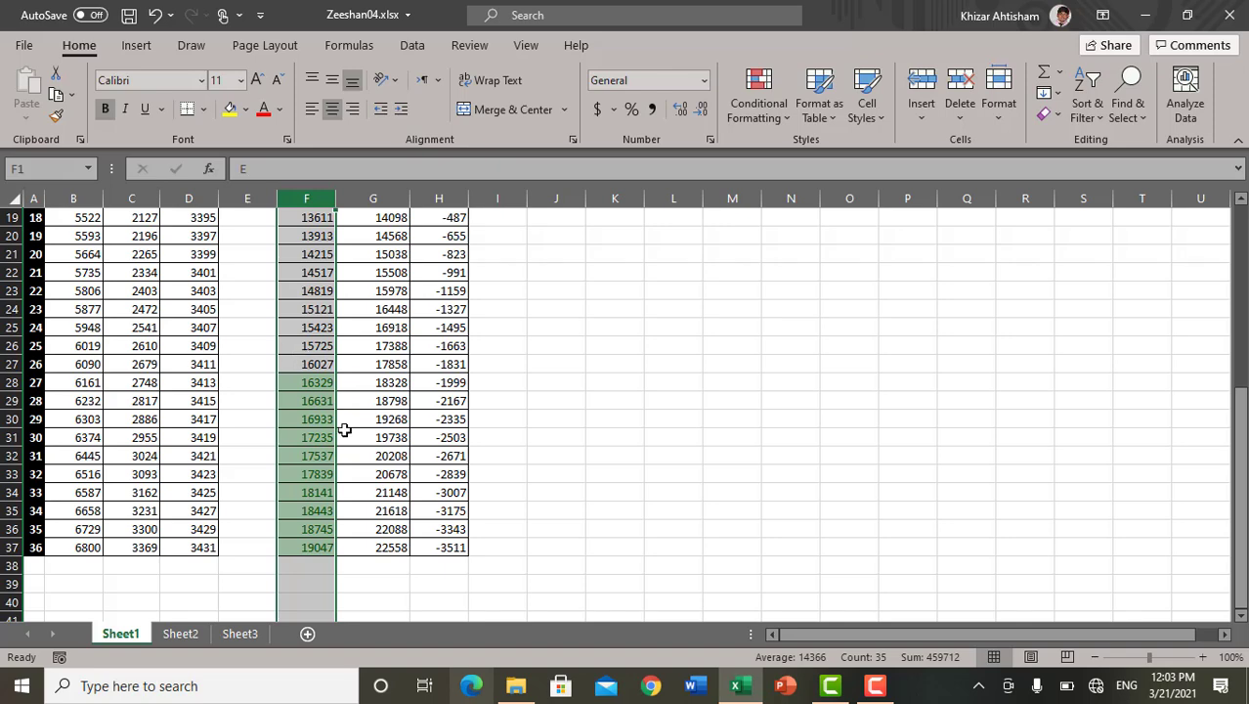
- Review the highlighted Amount values in column F alongside the available Highlight Cells and Top/Bottom conditional formatting rules
left_click(779, 90)
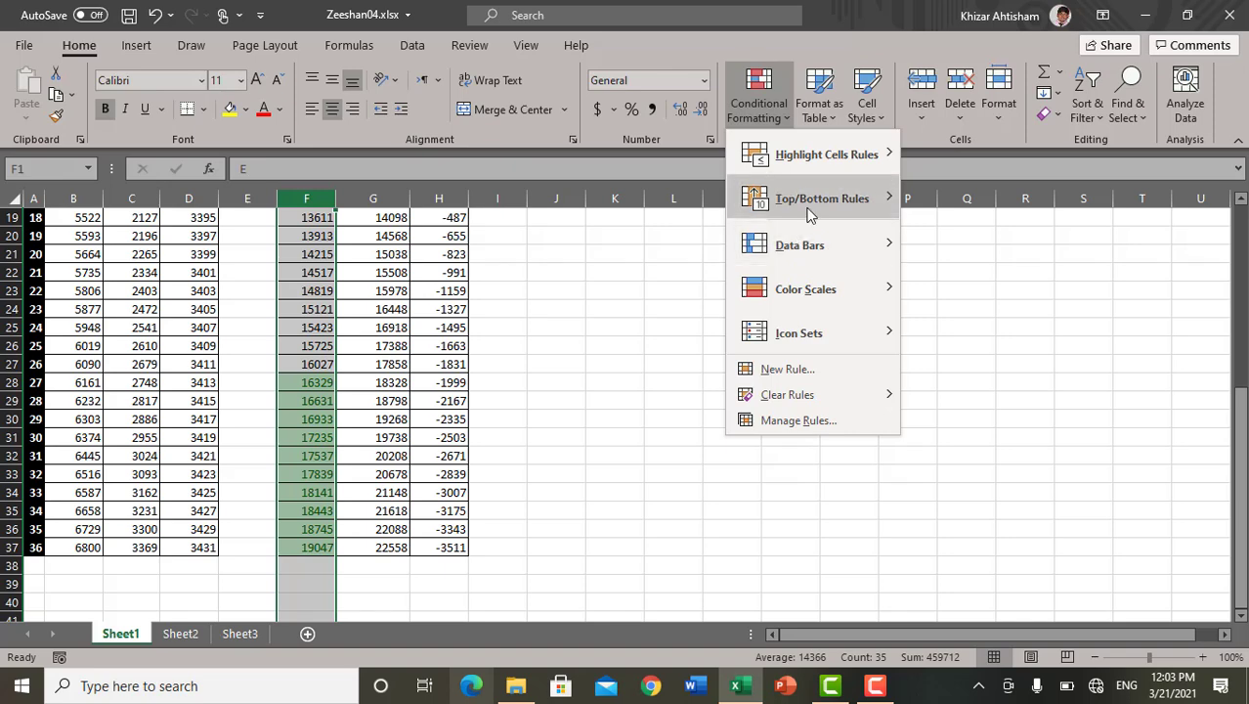
mouse_move(802, 212)
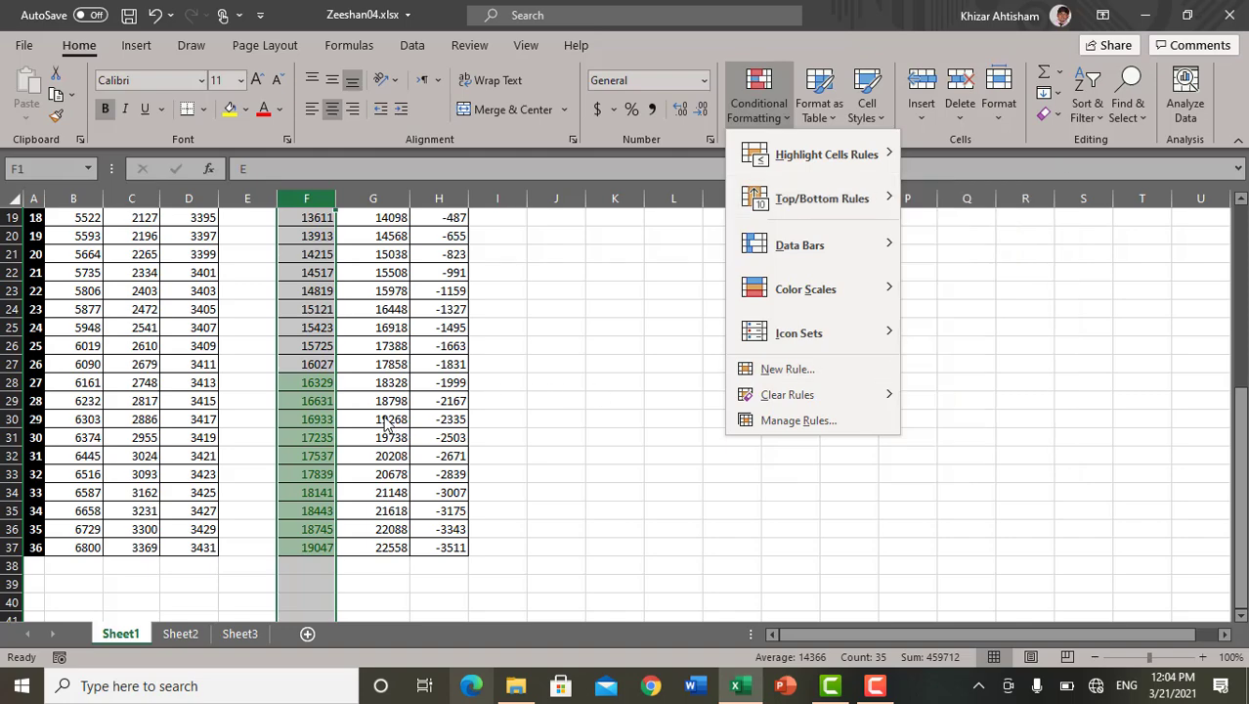
scroll(376, 401, "up", 5)
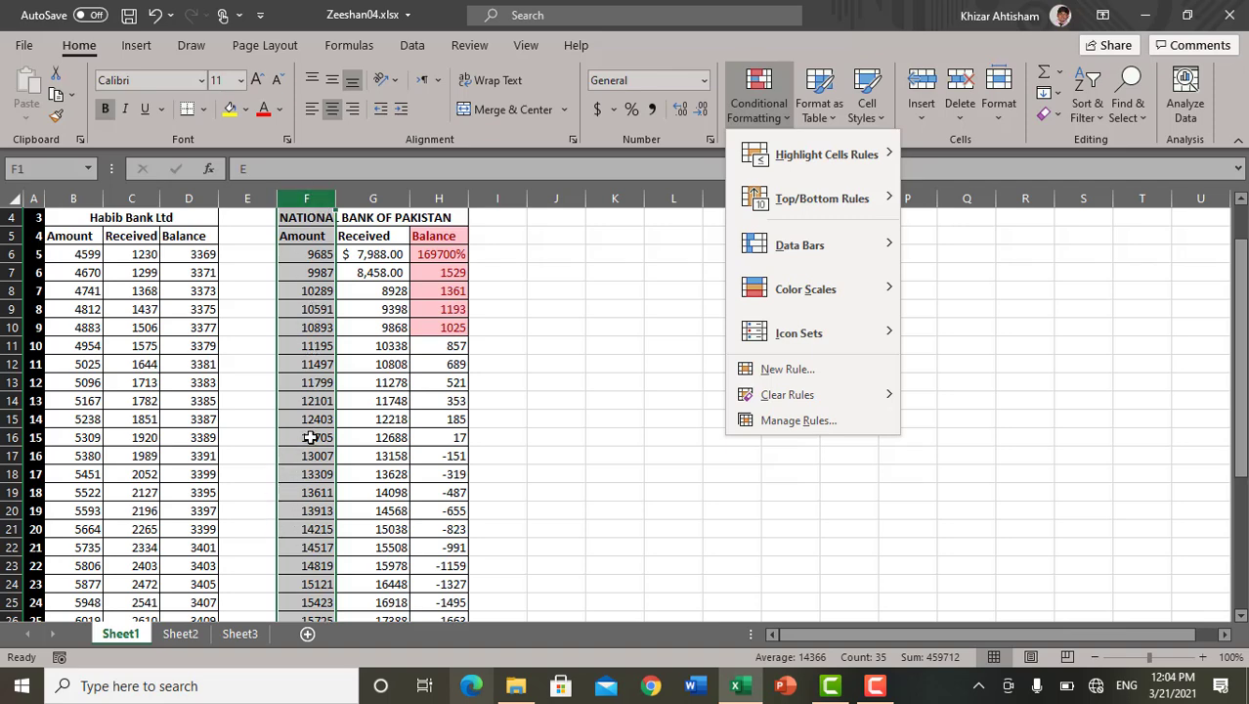
scroll(303, 430, "down", 1)
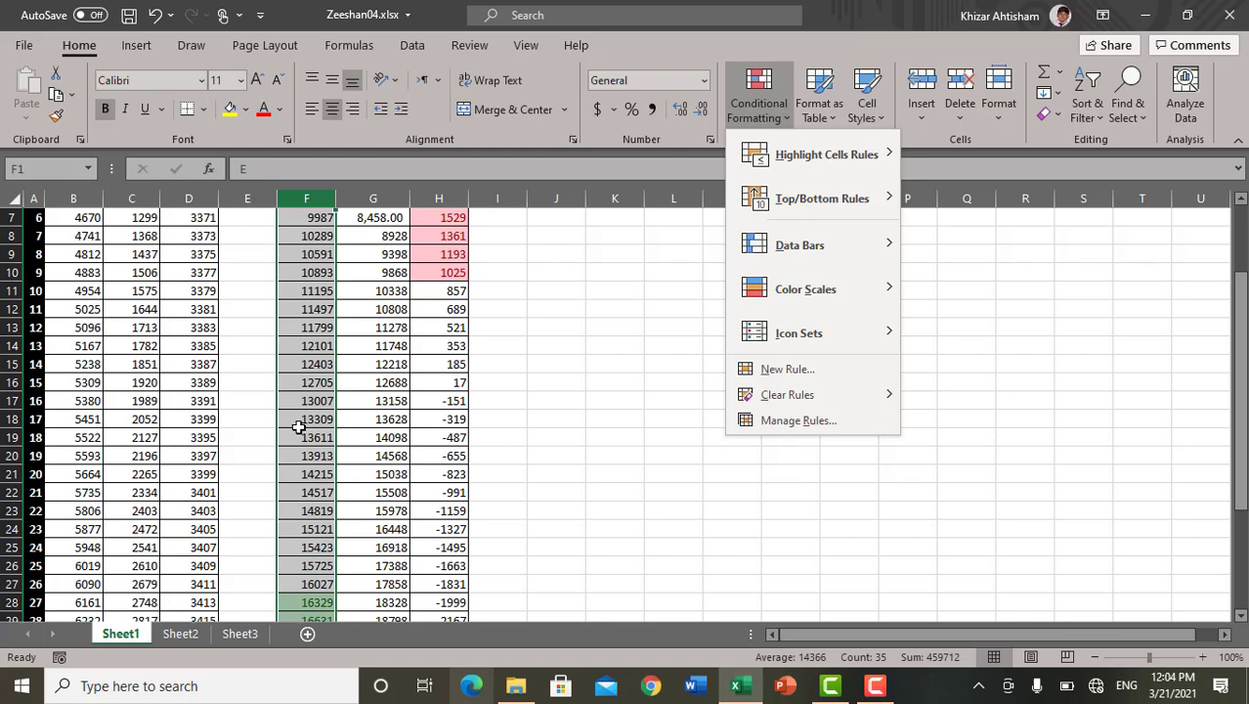
scroll(298, 427, "down", 2)
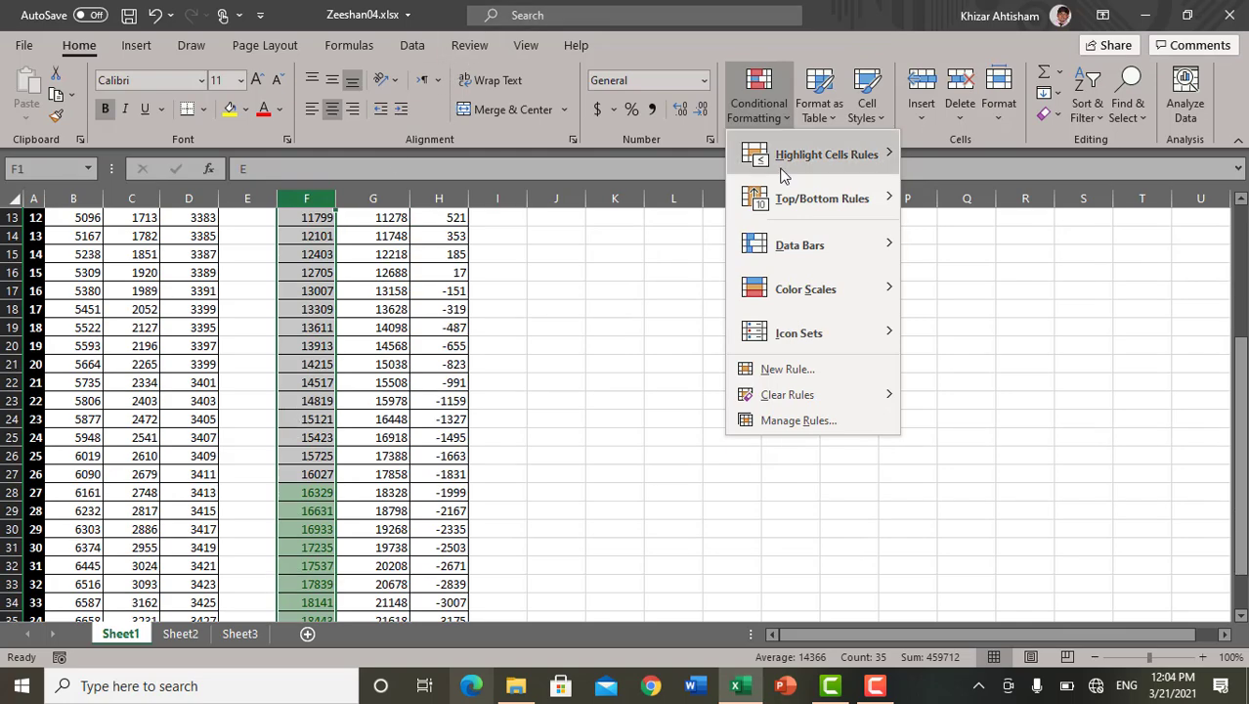
mouse_move(785, 155)
scroll(318, 389, "down", 1)
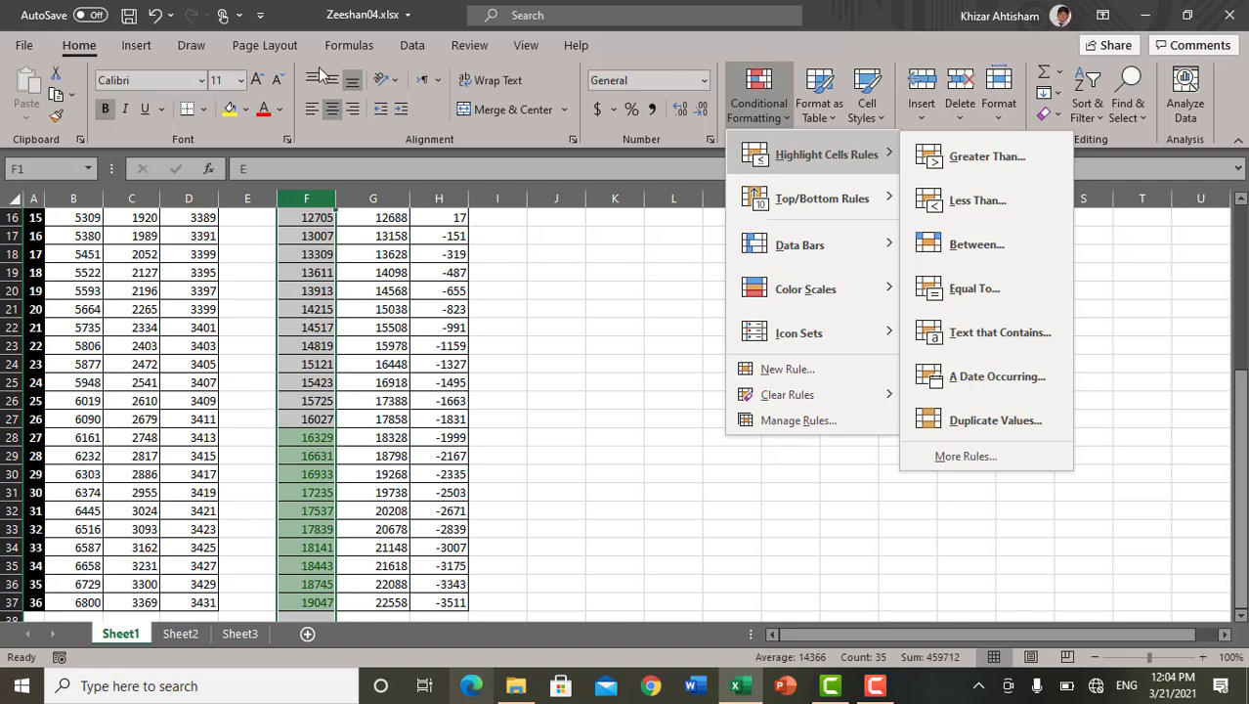
scroll(252, 448, "down", 1)
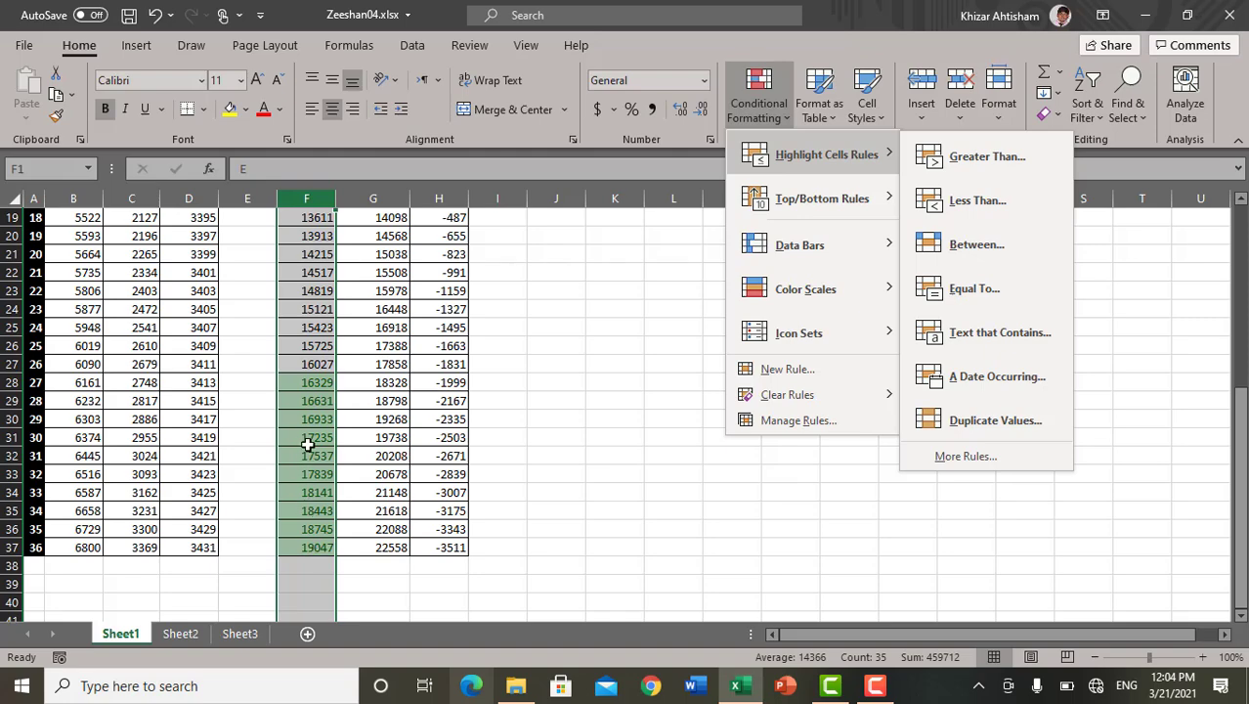
scroll(303, 392, "up", 6)
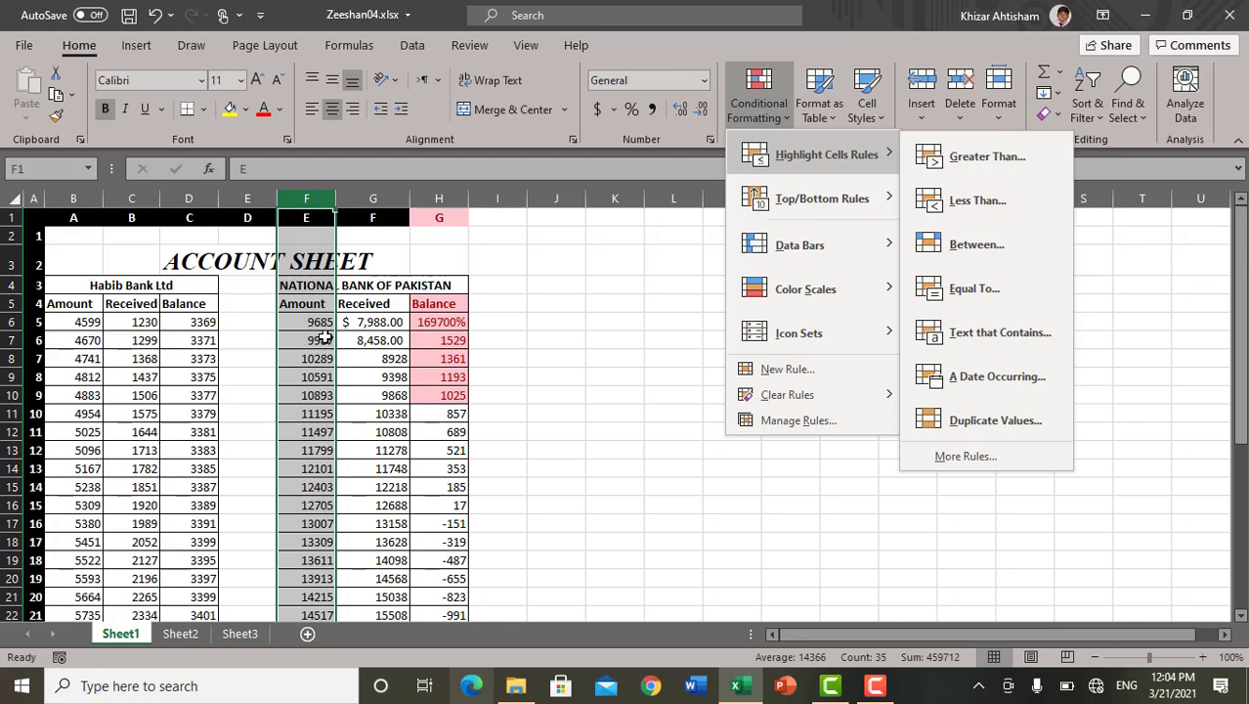
scroll(319, 350, "down", 1)
scroll(318, 351, "down", 7)
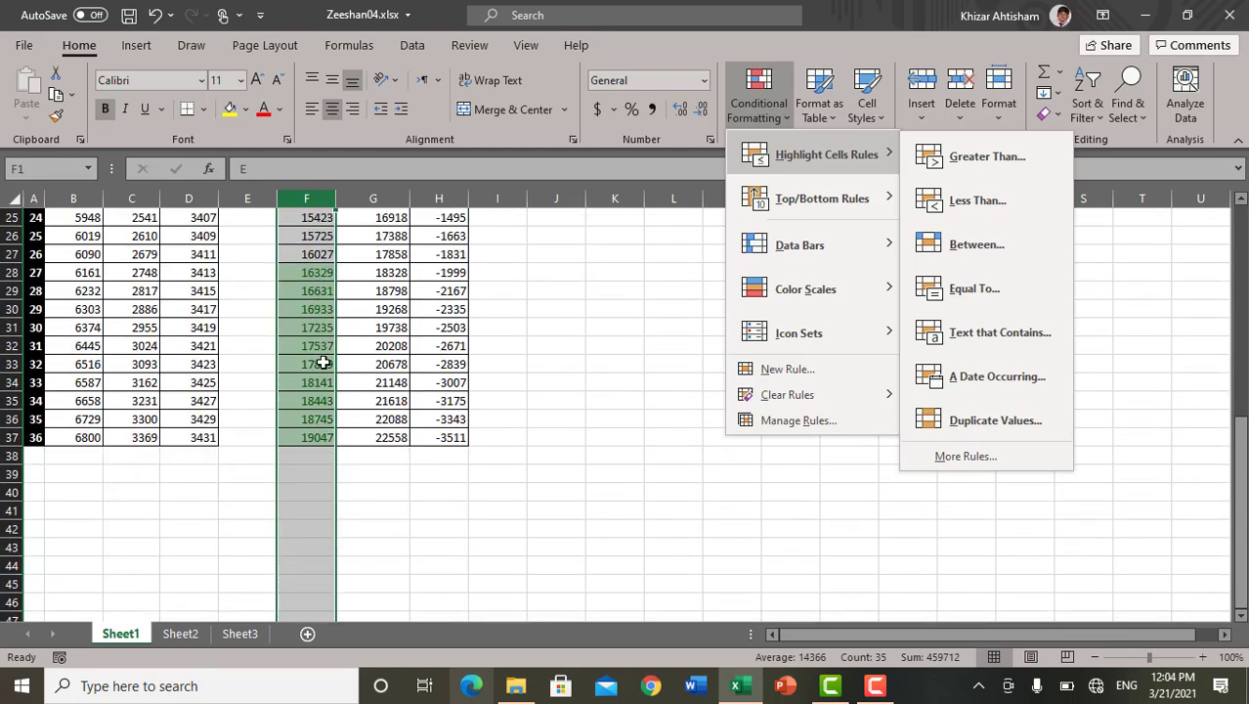
scroll(306, 307, "up", 5)
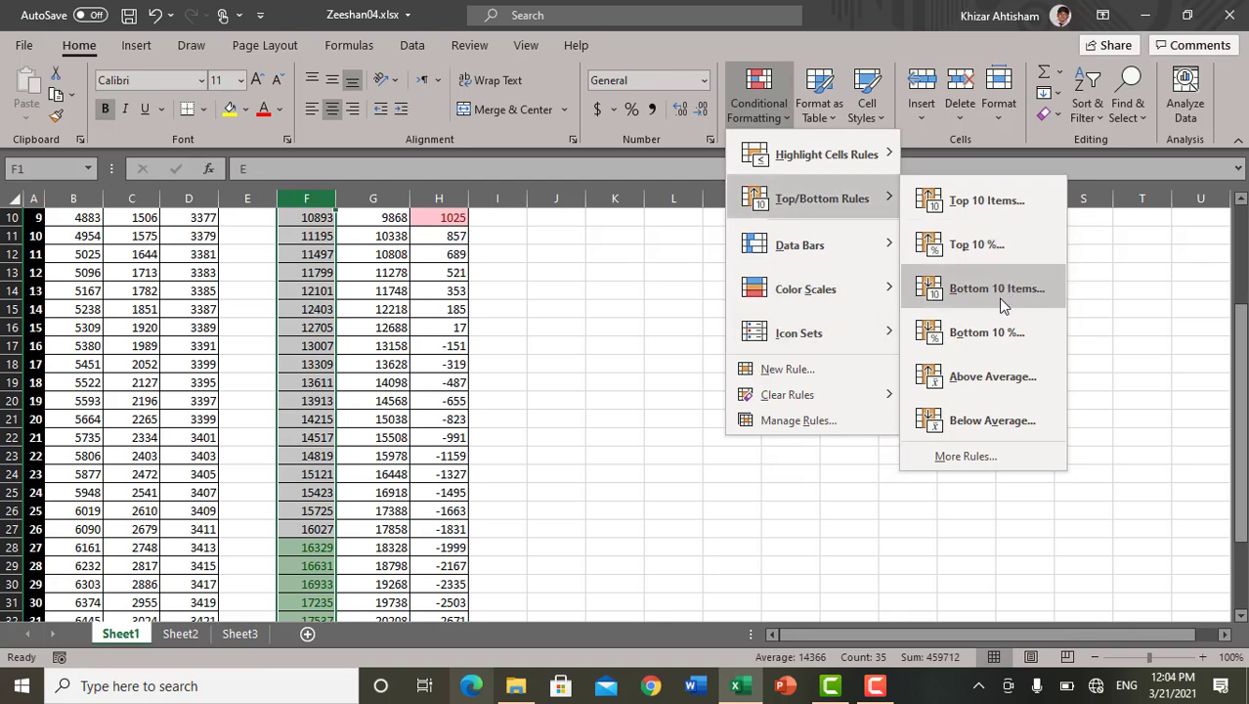
scroll(560, 325, "up", 3)
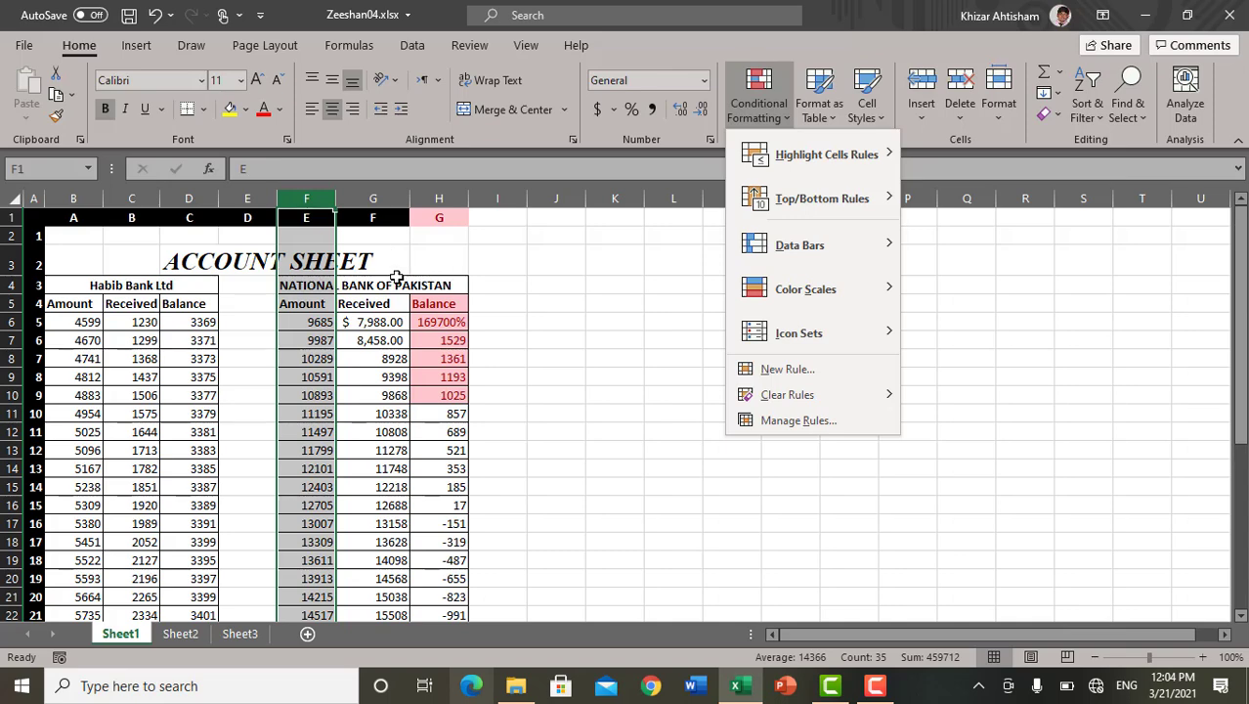
- Add orange gradient-fill data bars to the Received column G and check them down to the last row
left_click(376, 199)
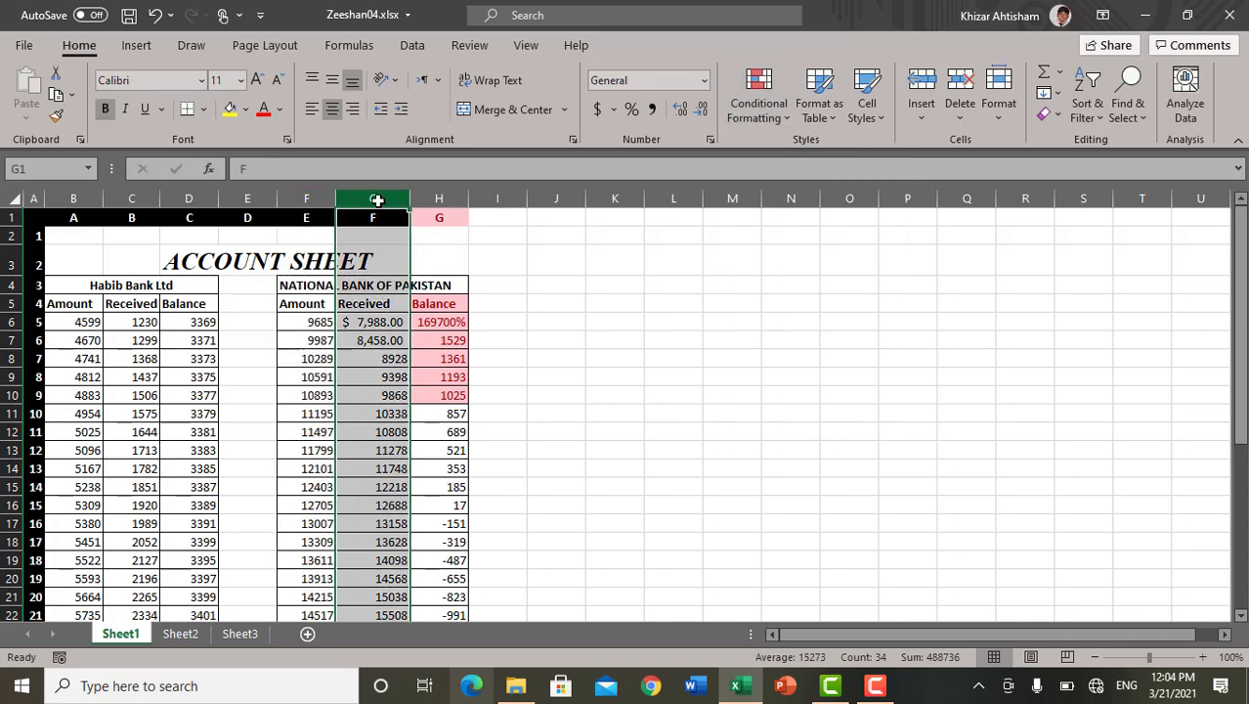
left_click(758, 98)
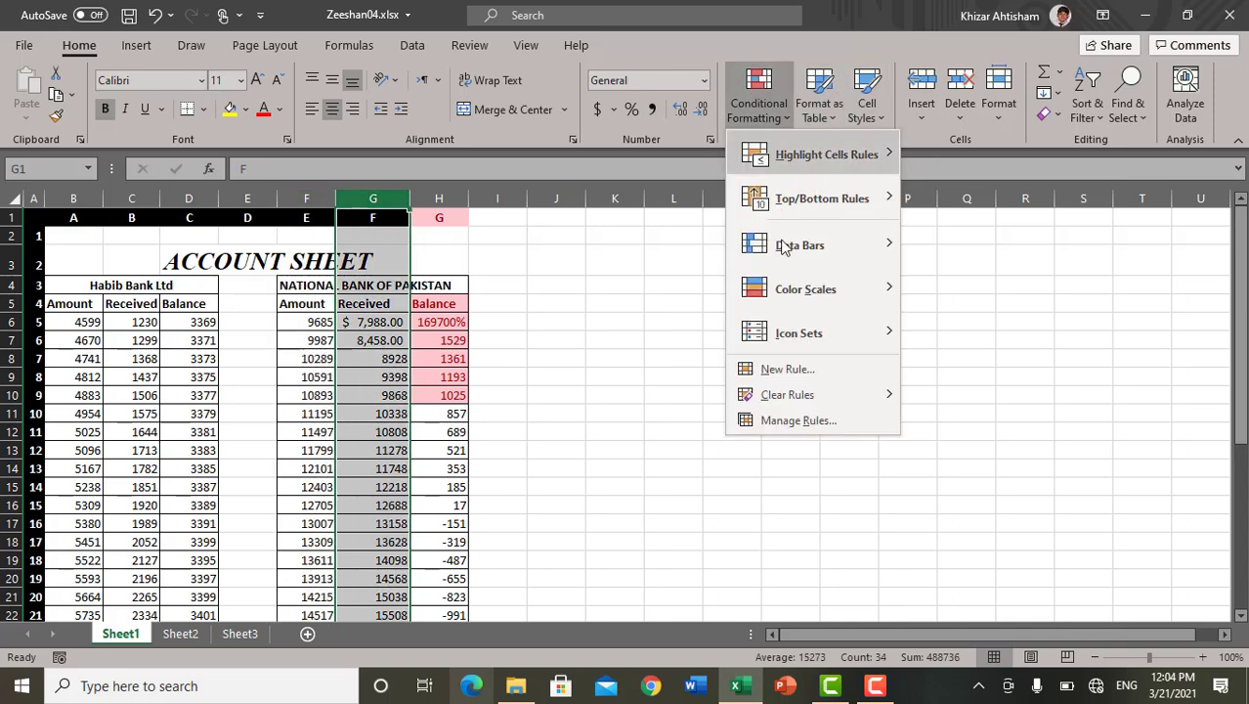
mouse_move(783, 251)
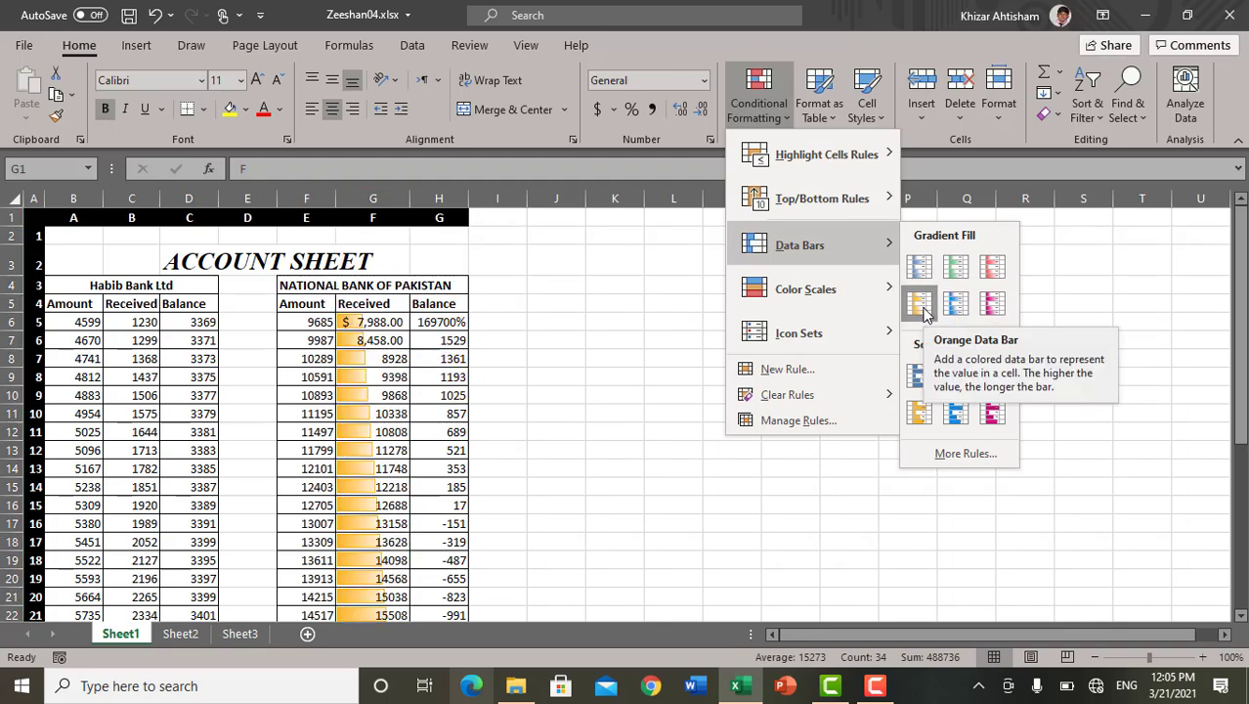
left_click(925, 309)
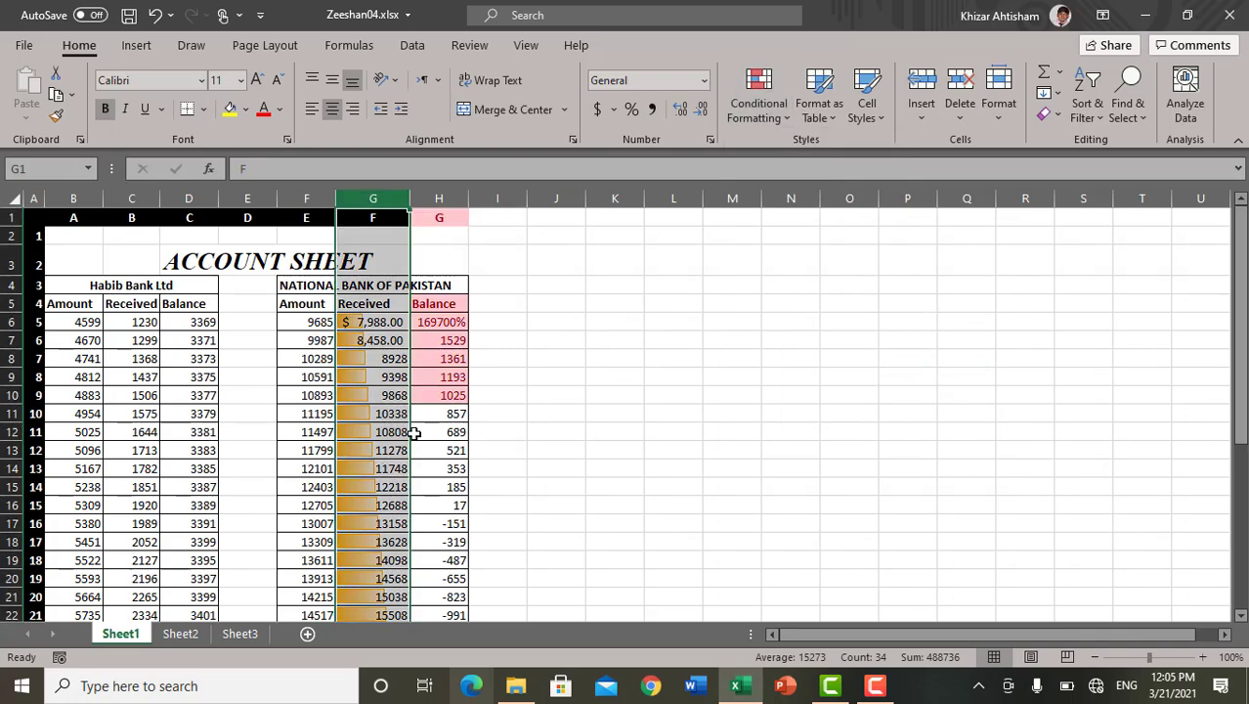
scroll(411, 435, "down", 2)
scroll(400, 438, "down", 7)
scroll(396, 450, "up", 2)
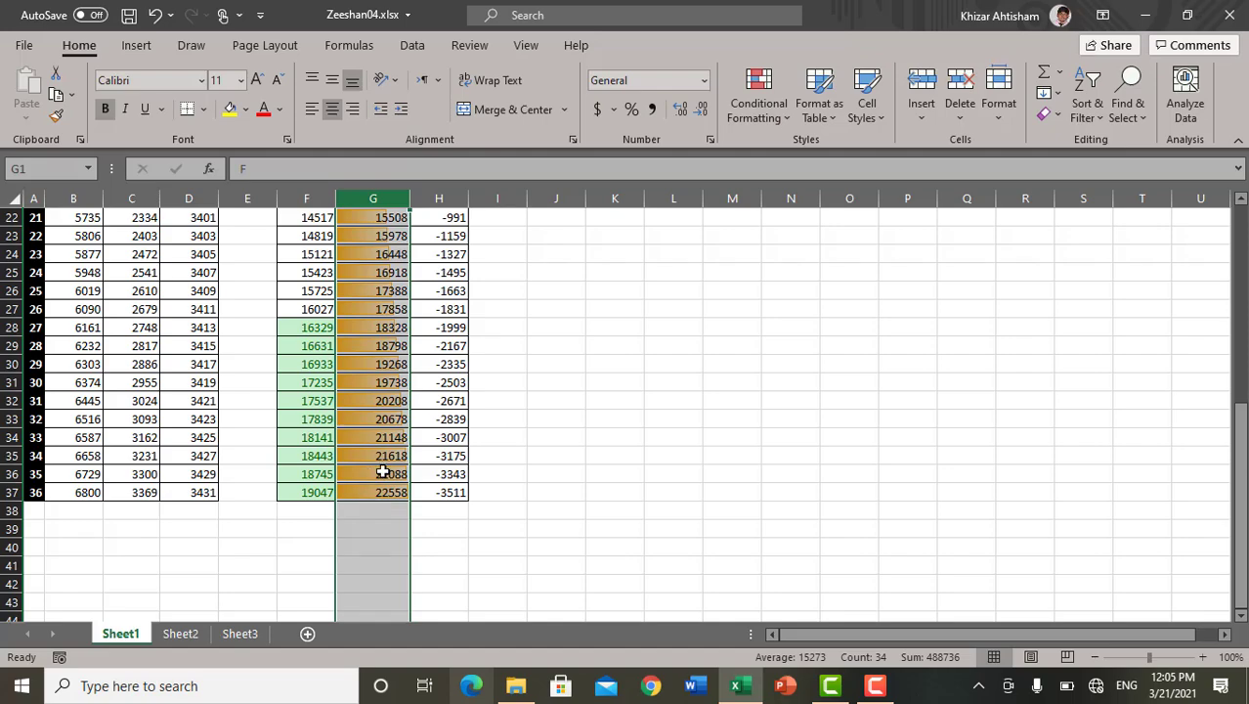
scroll(377, 462, "up", 7)
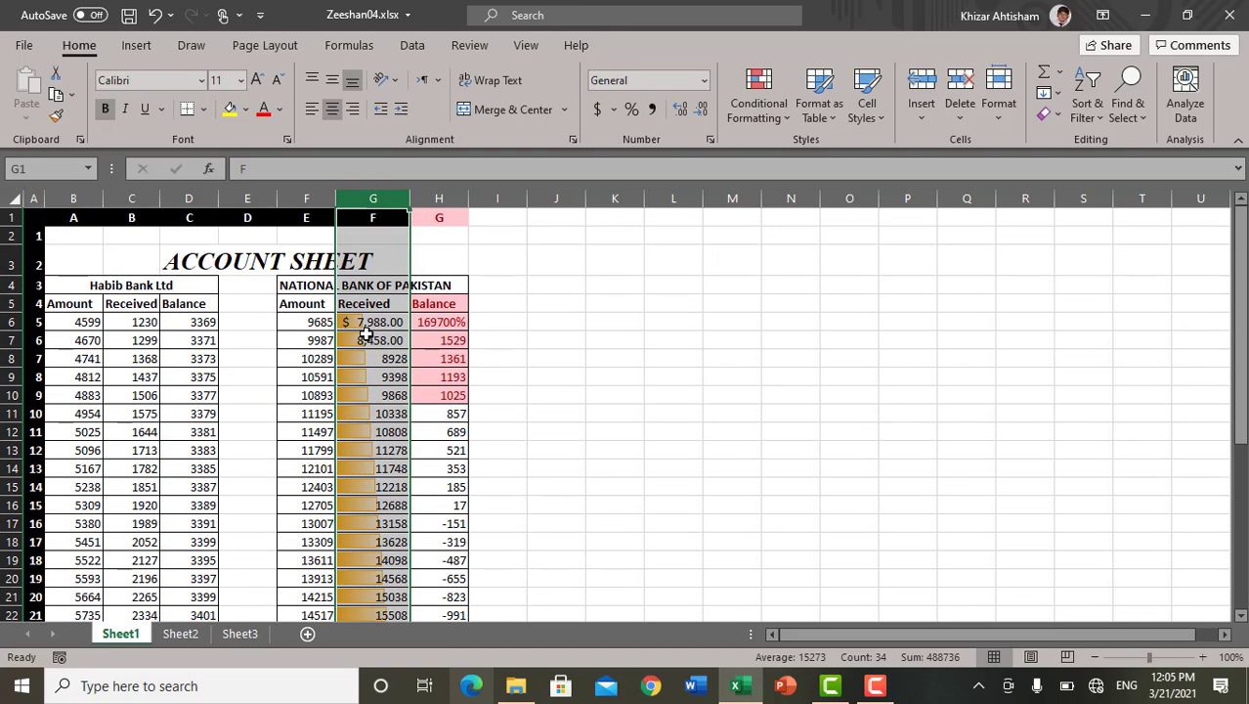
- Add light blue gradient-fill data bars to the Balance column H and check the positive and negative values
left_click(441, 199)
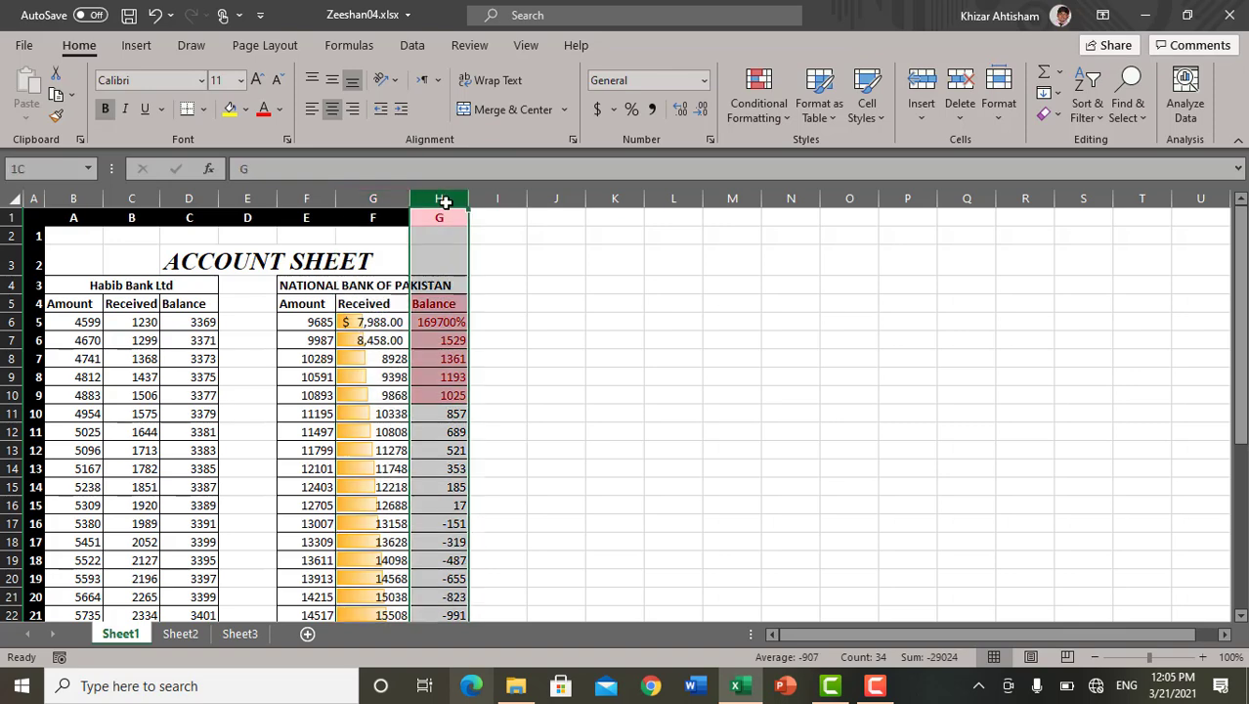
left_click(772, 103)
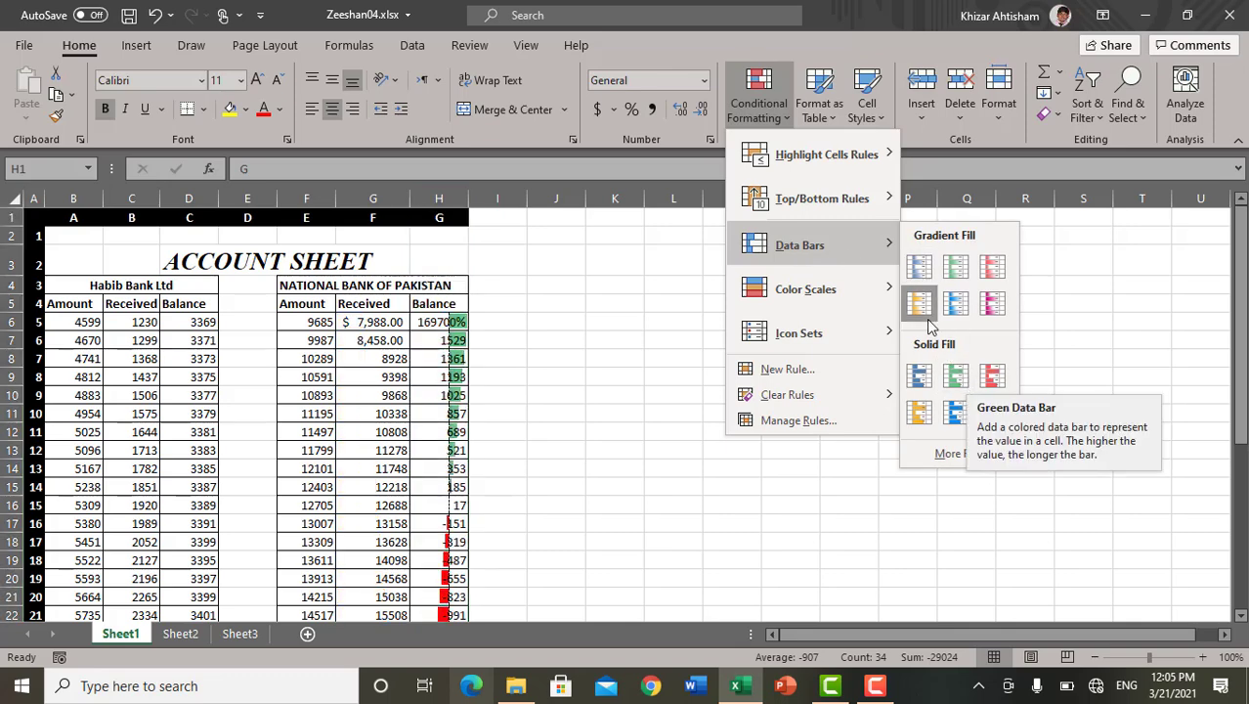
left_click(951, 308)
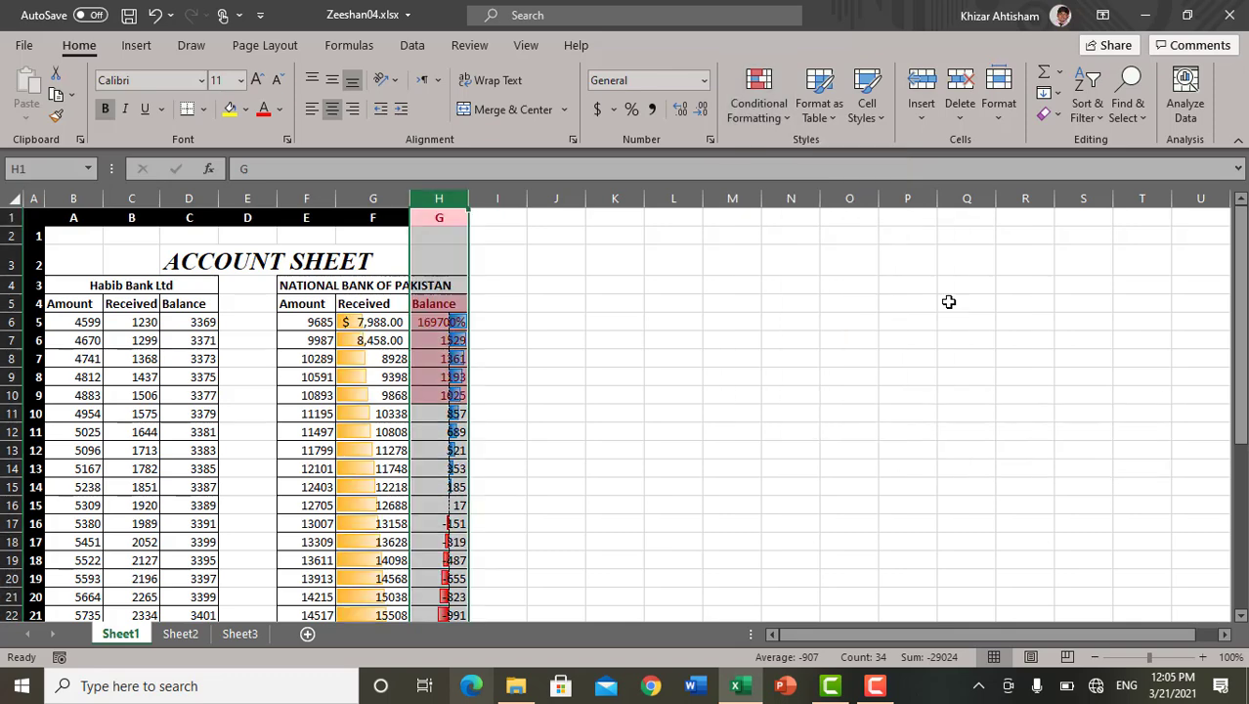
scroll(484, 398, "down", 8)
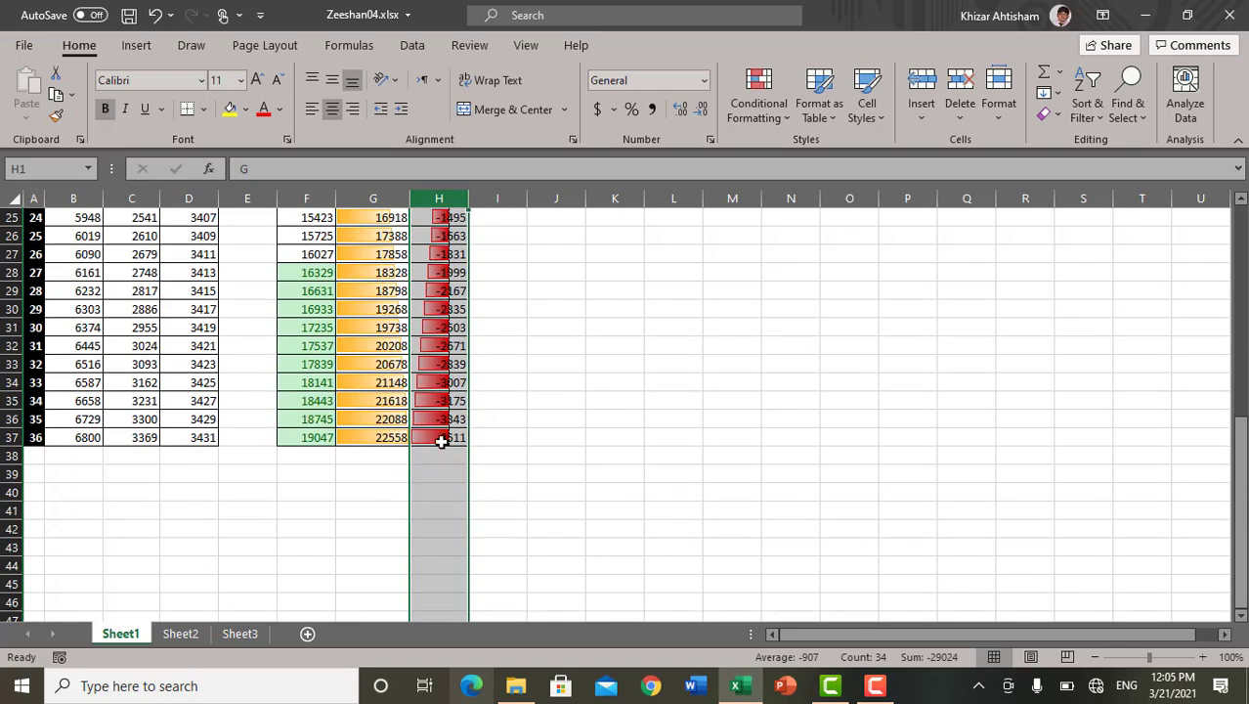
scroll(438, 448, "up", 1)
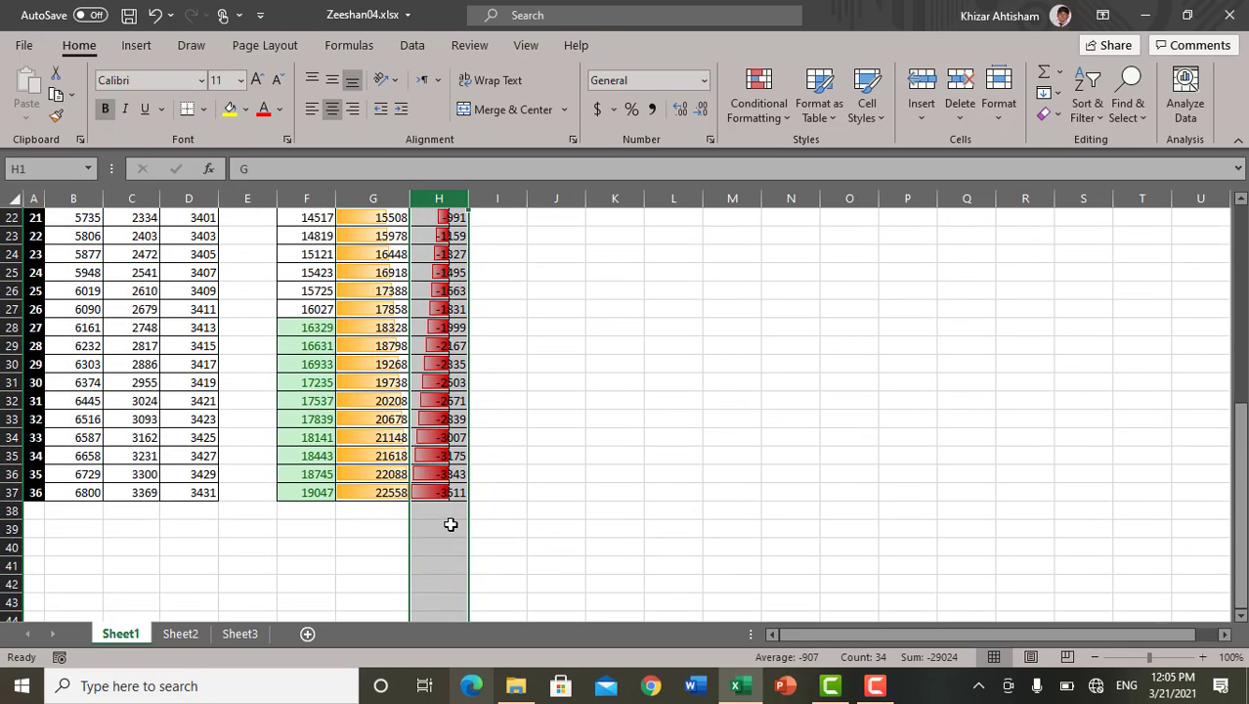
scroll(450, 521, "up", 1)
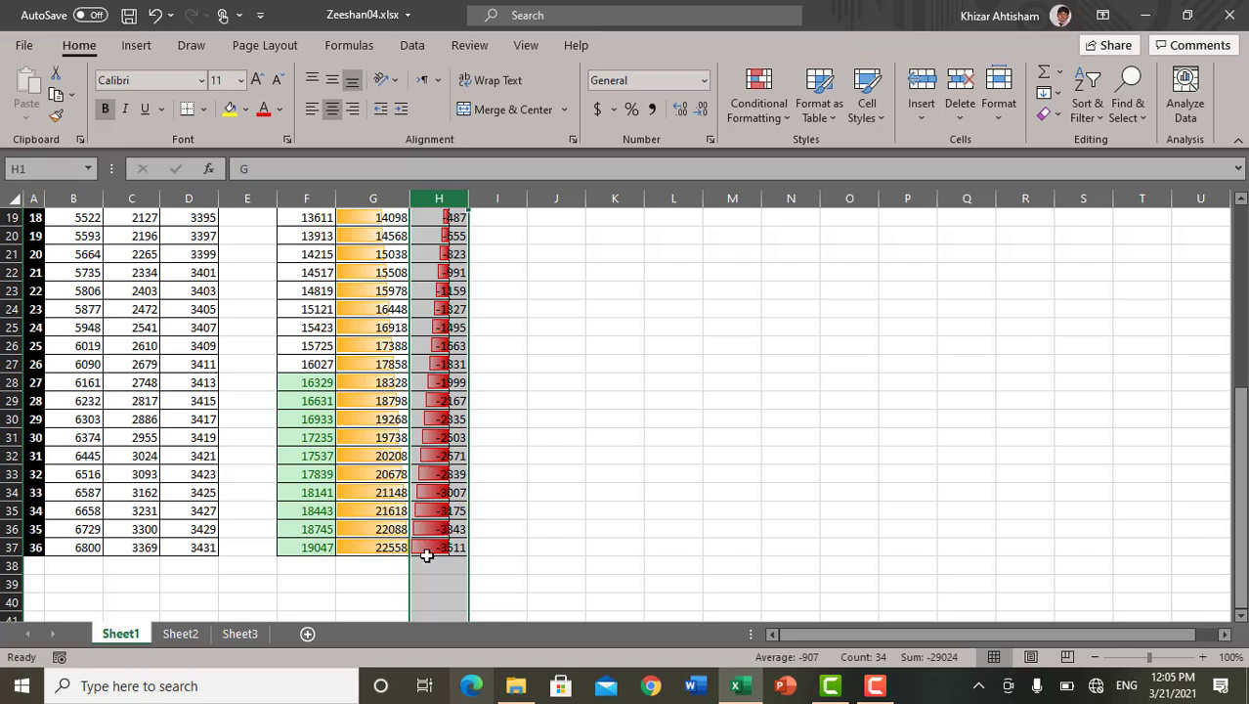
scroll(427, 535, "up", 6)
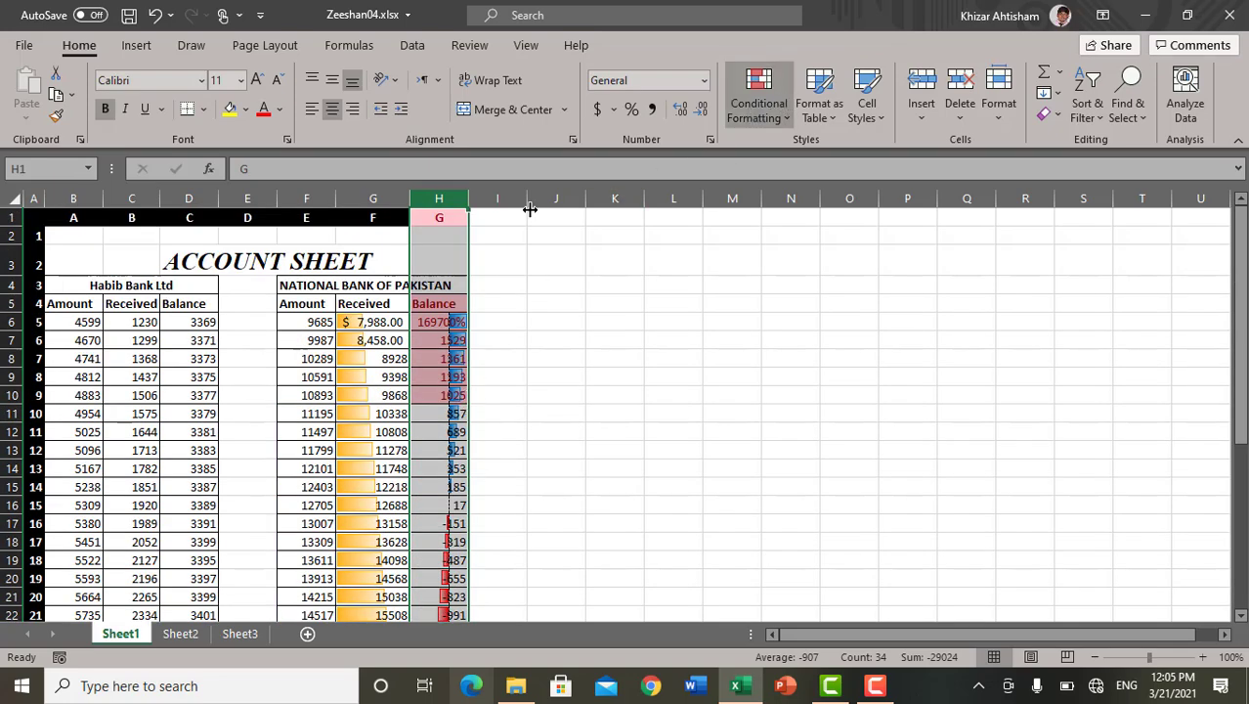
- Apply the Red-Yellow-Green color scale, with green for the lowest values, to Balance column D and review the whole column
left_click(193, 201)
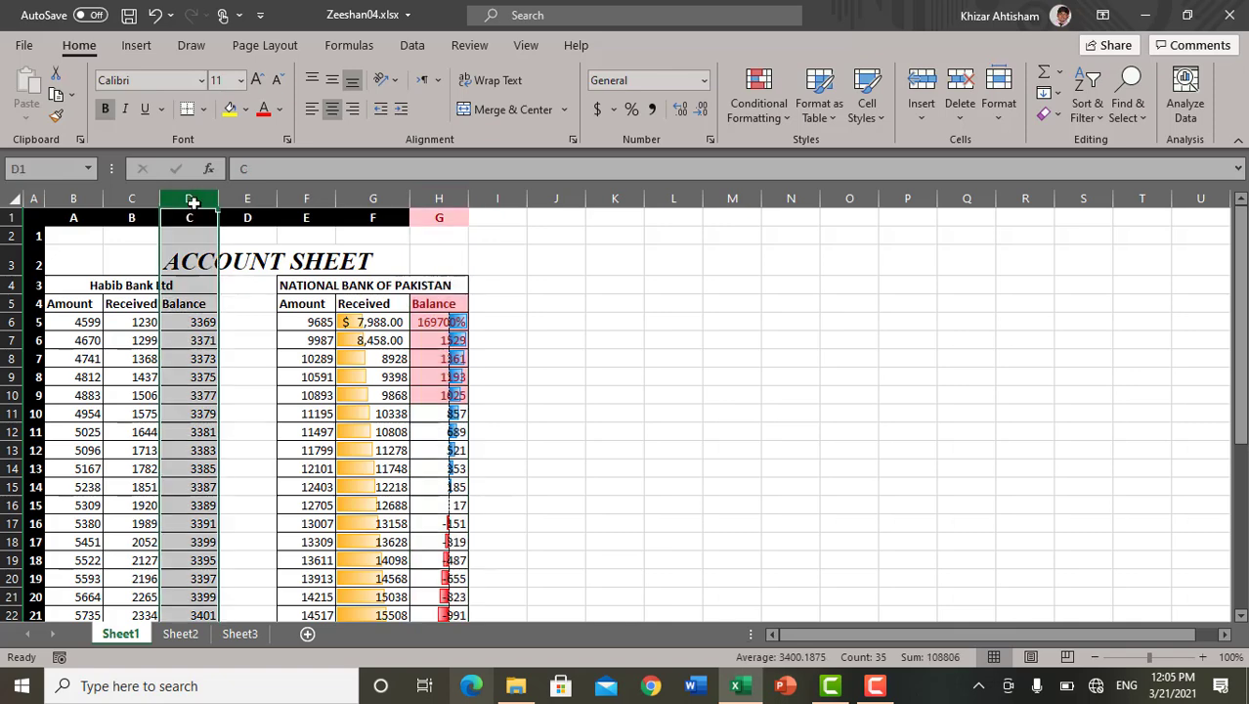
left_click(761, 88)
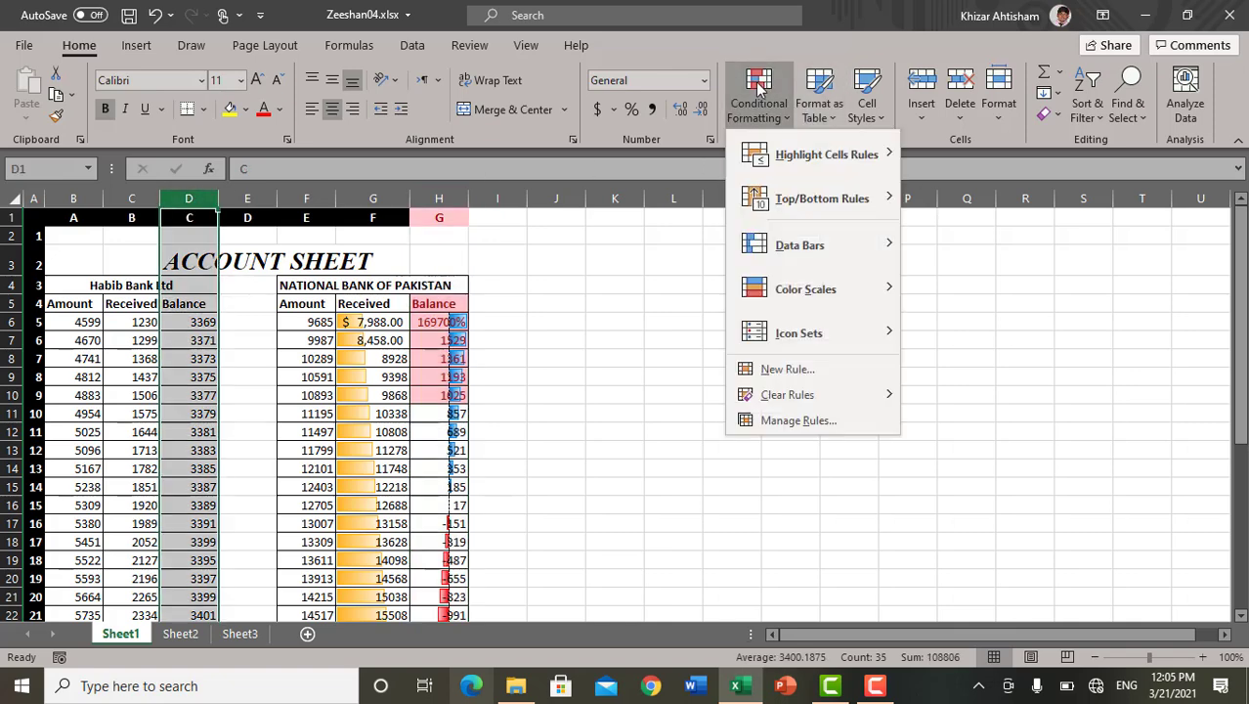
mouse_move(789, 293)
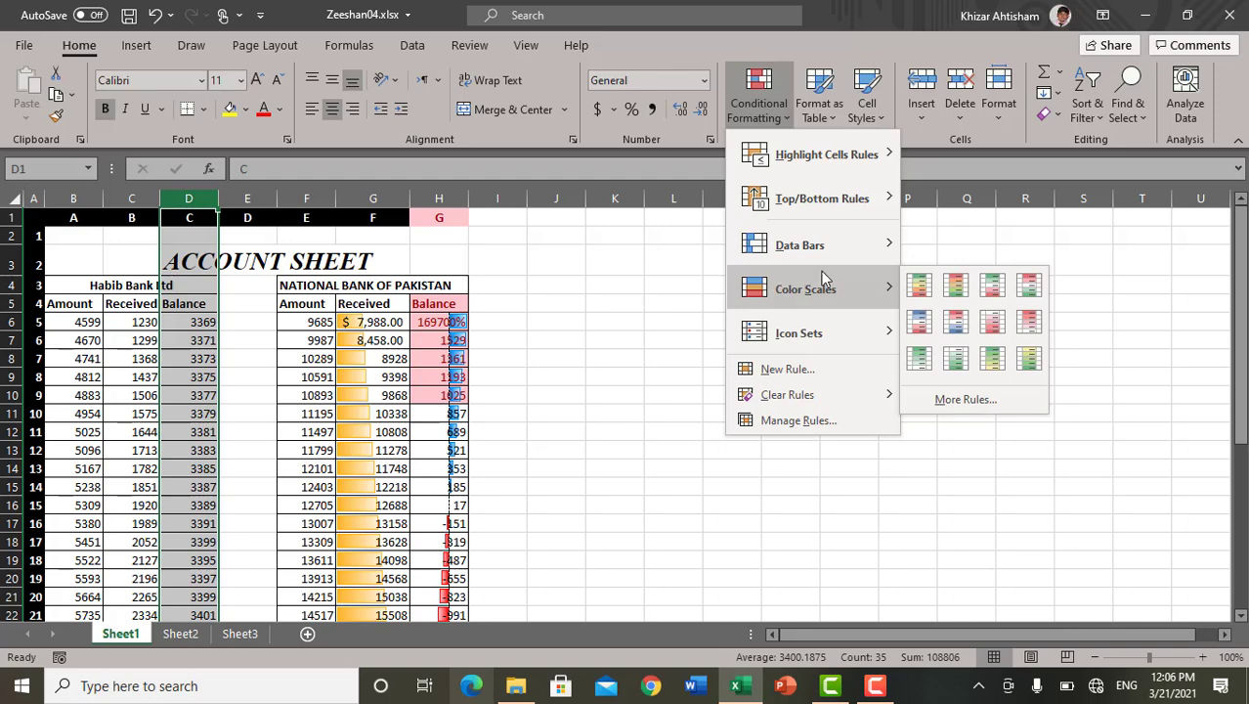
left_click(957, 286)
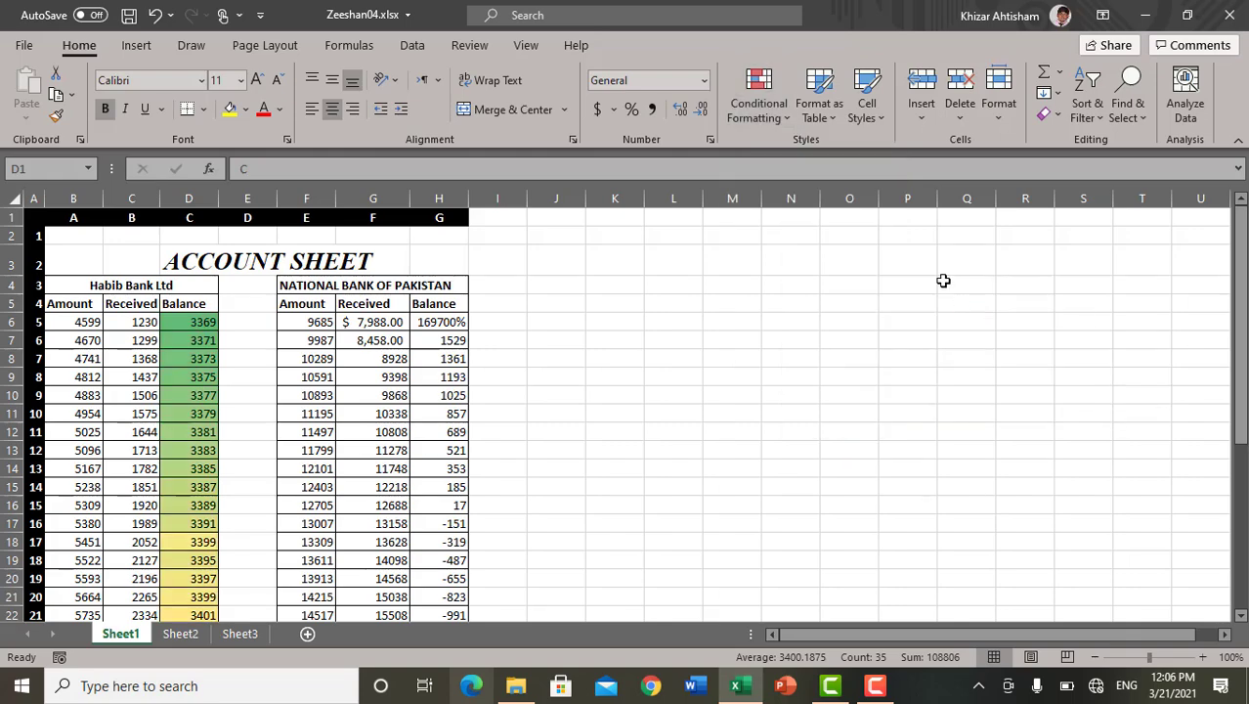
scroll(244, 420, "down", 3)
scroll(235, 379, "down", 7)
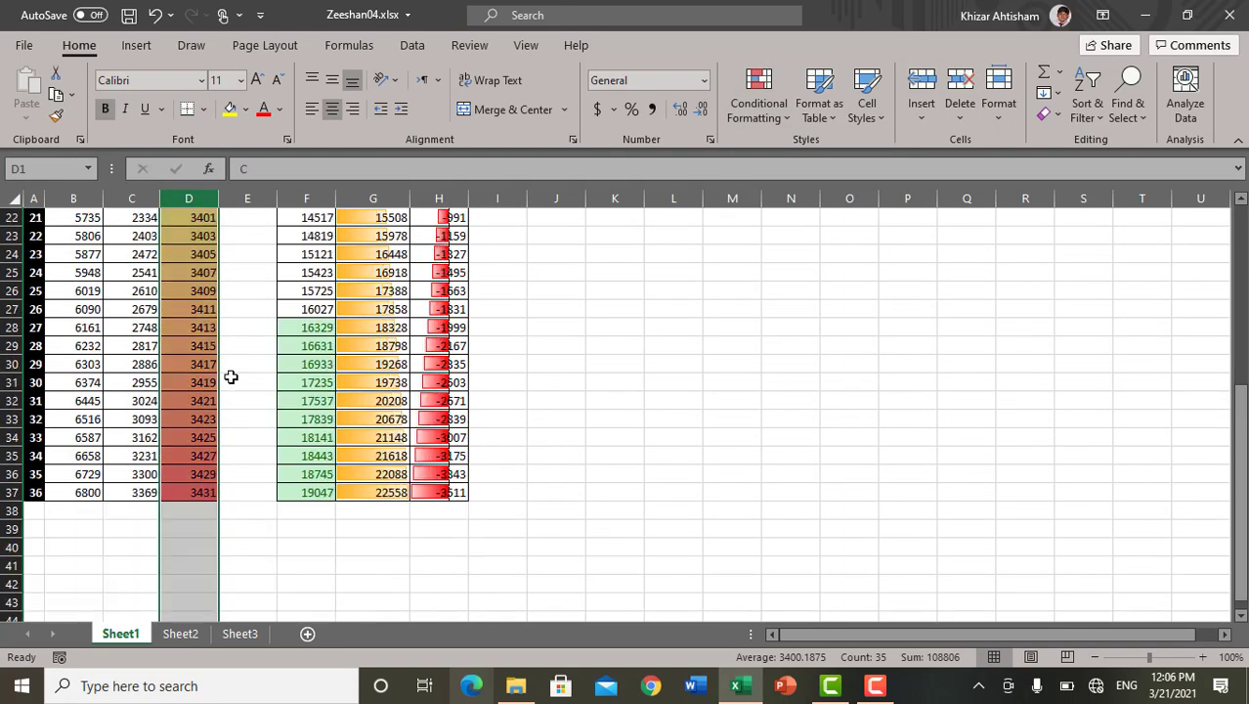
scroll(231, 384, "up", 10)
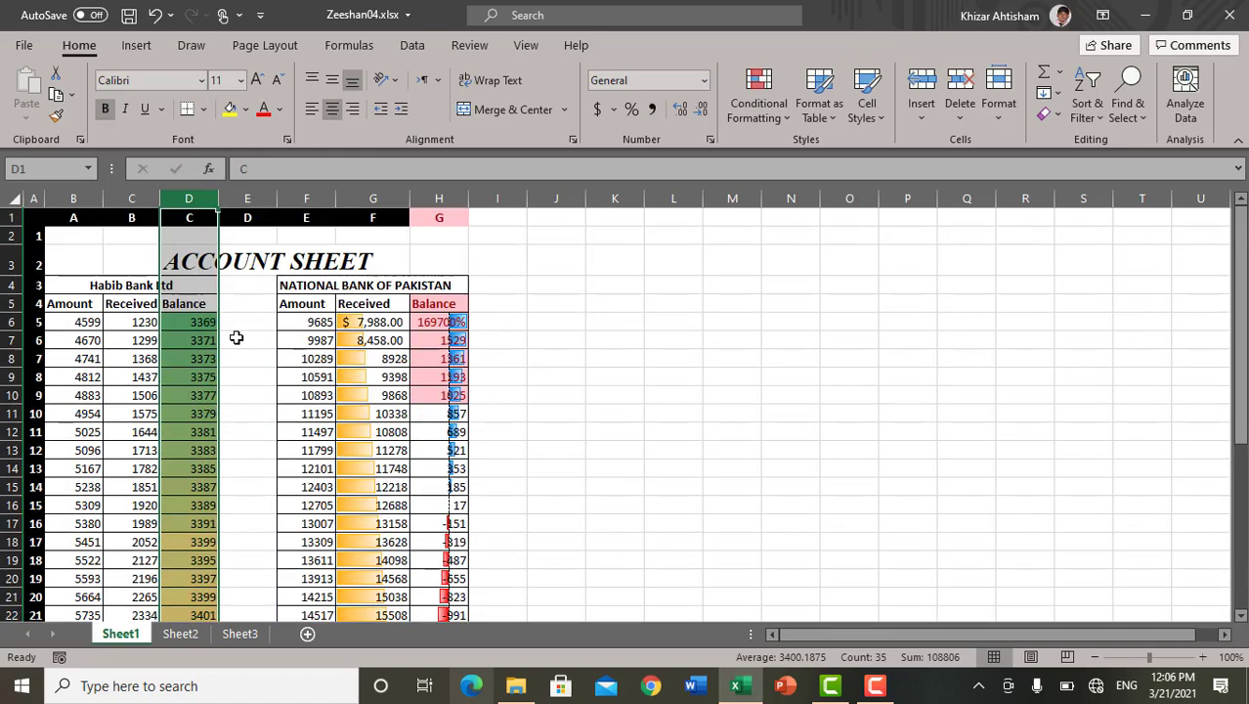
scroll(212, 354, "down", 5)
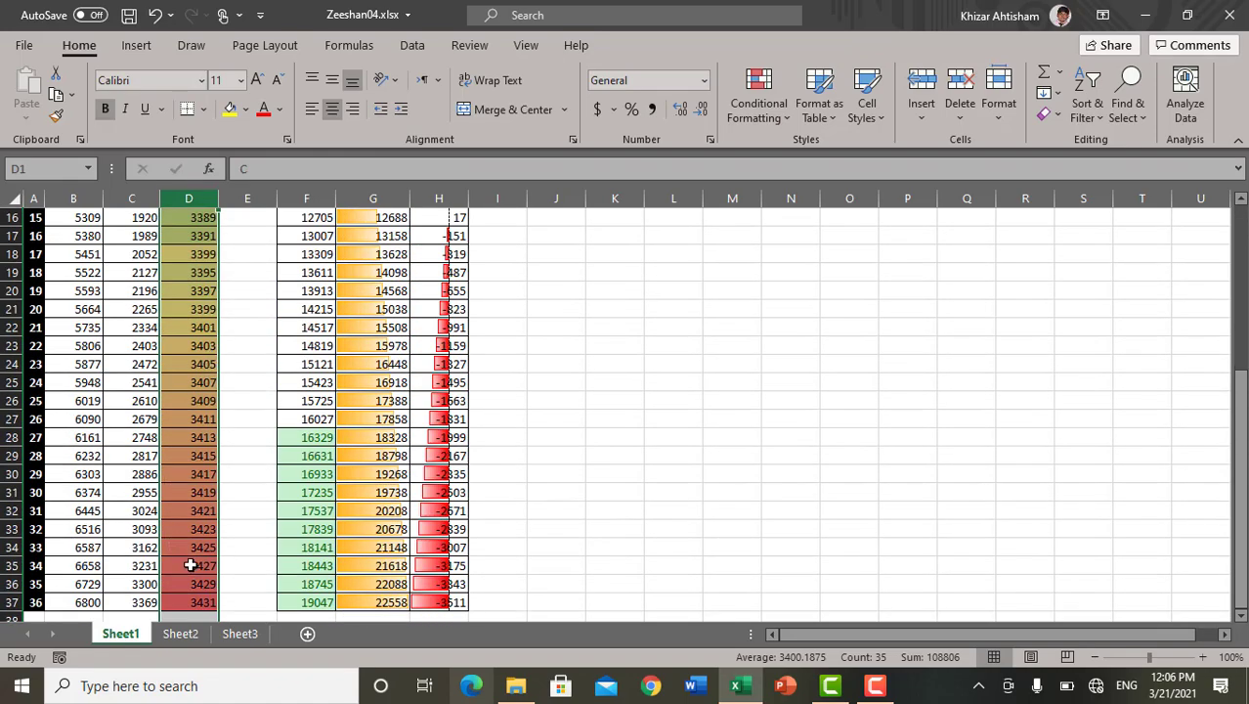
scroll(197, 338, "up", 5)
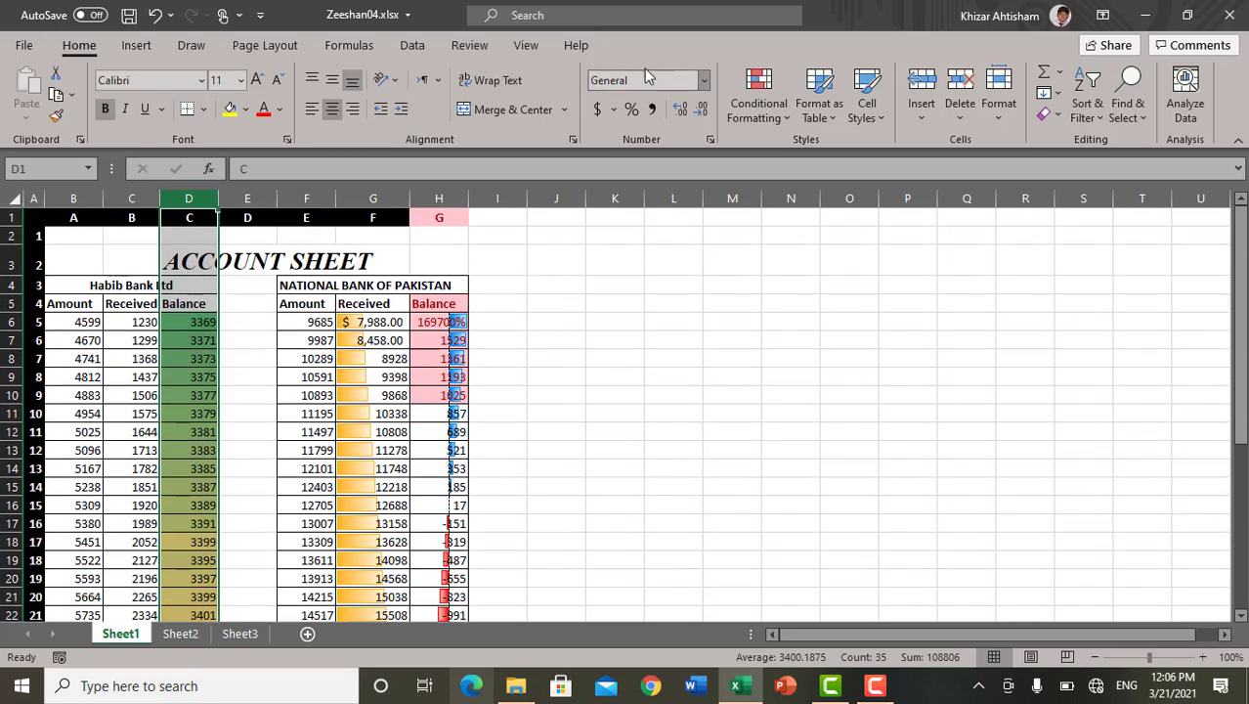
- Add the four-level signal-bar ratings icon set to the Balance values in column D
left_click(770, 90)
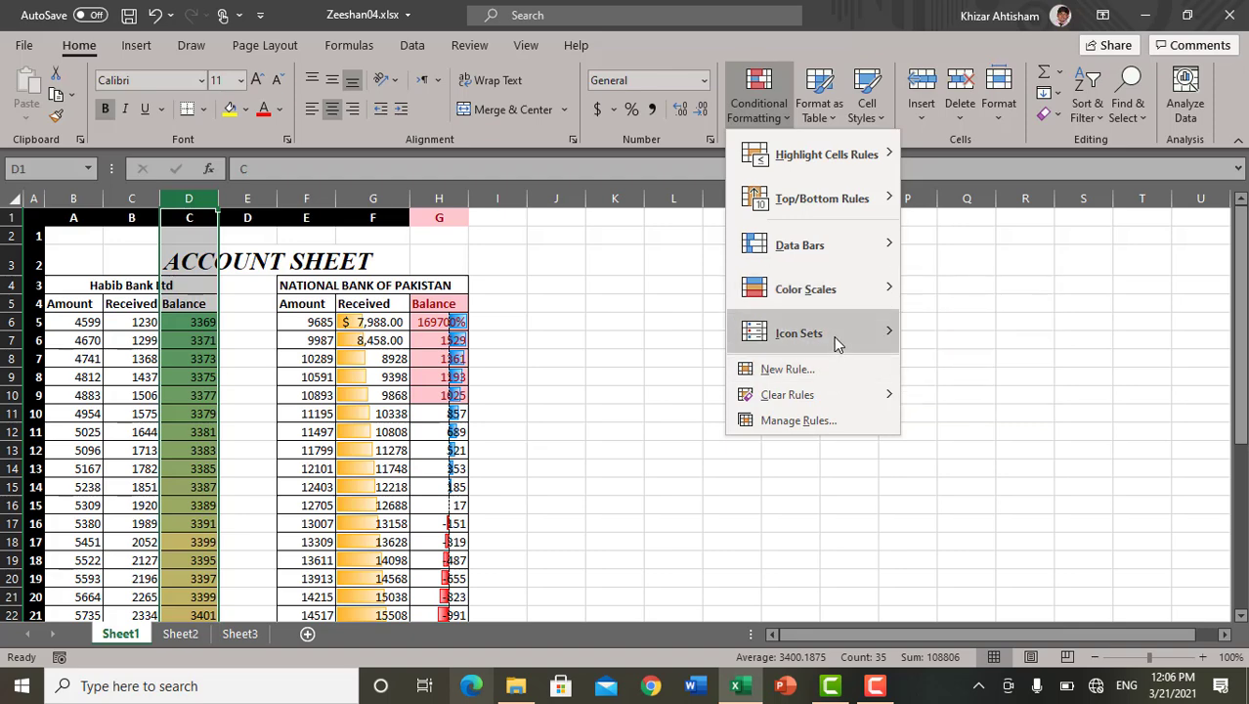
mouse_move(837, 340)
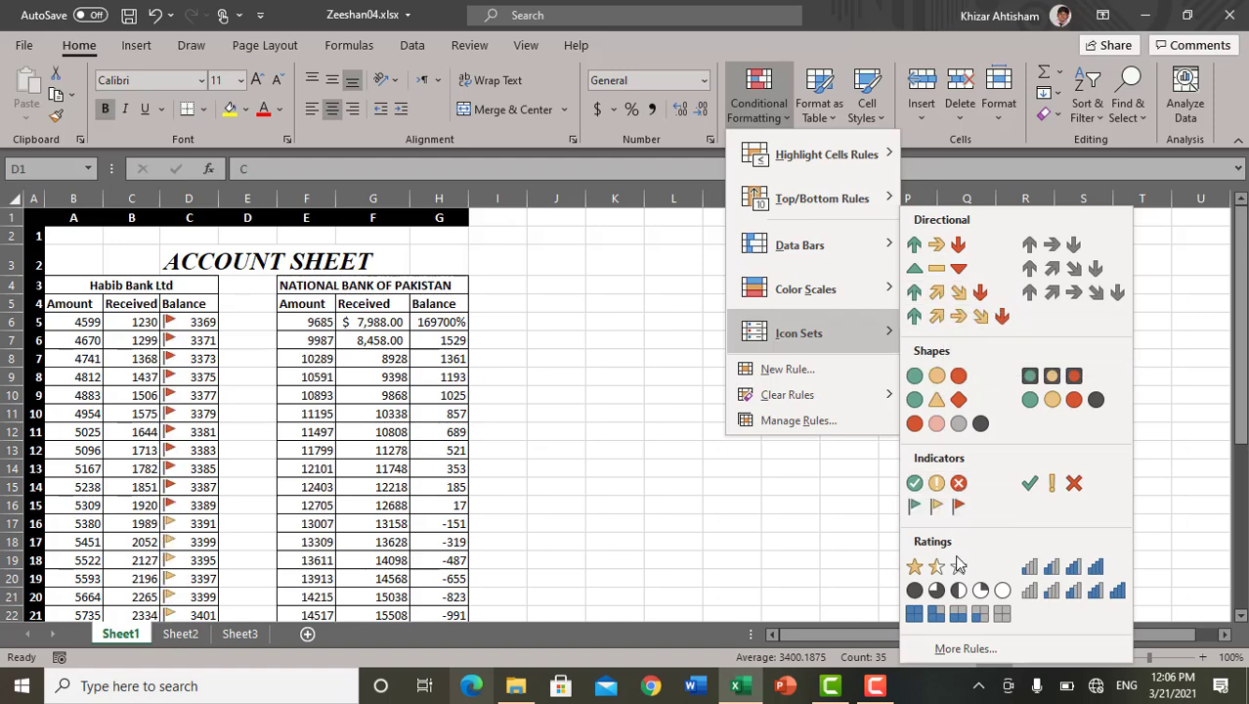
left_click(1037, 574)
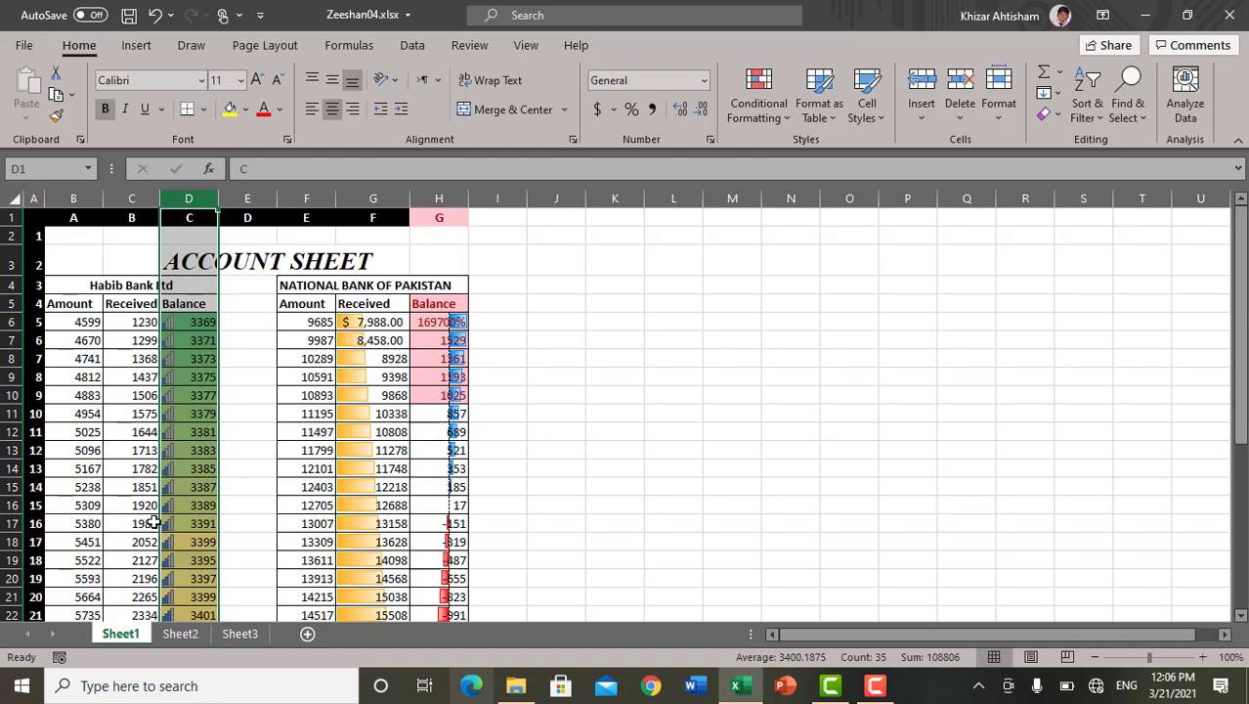
- Review the signal-bar icons down column D and look over the Format as Table styles with the whole sheet selected
scroll(157, 459, "down", 7)
scroll(156, 459, "up", 5)
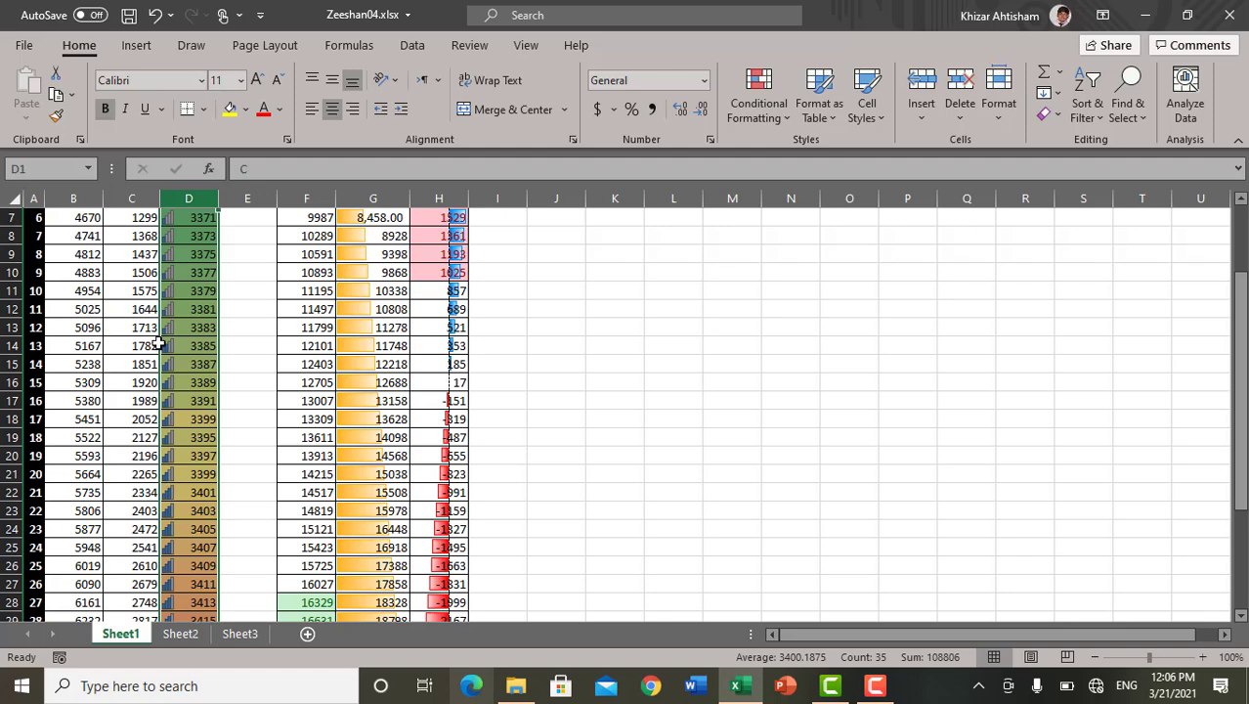
left_click(817, 123)
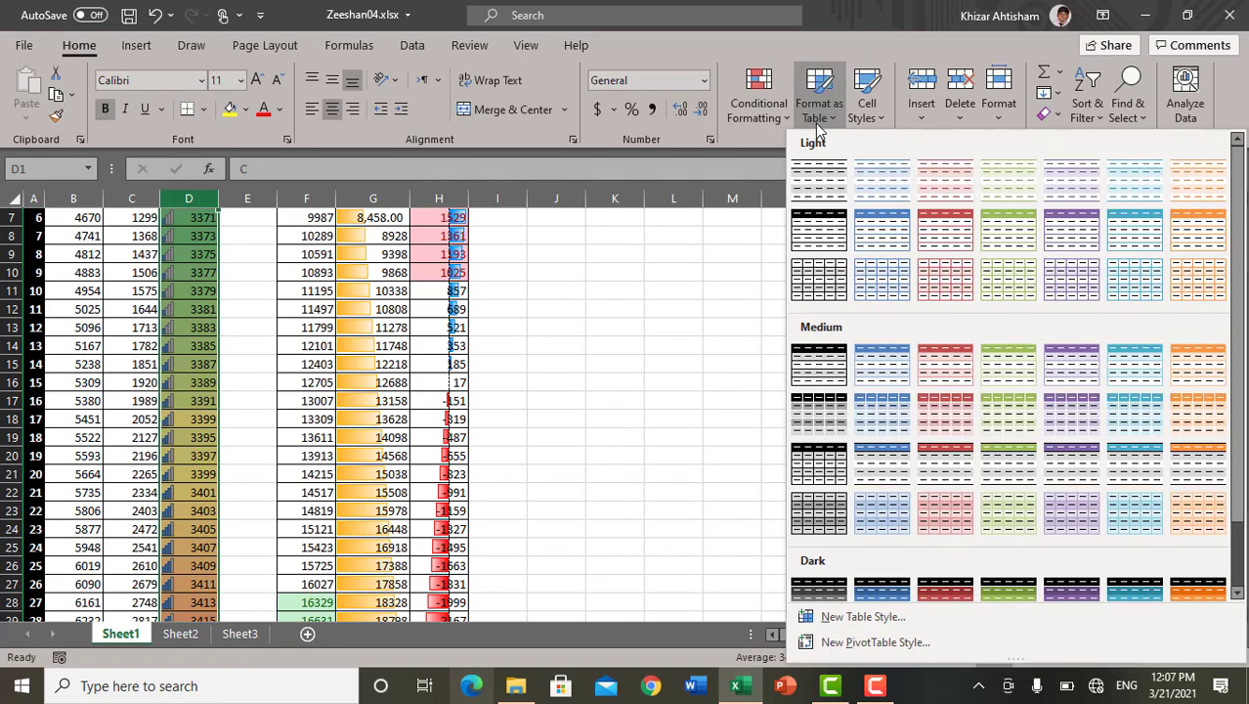
scroll(733, 375, "up", 2)
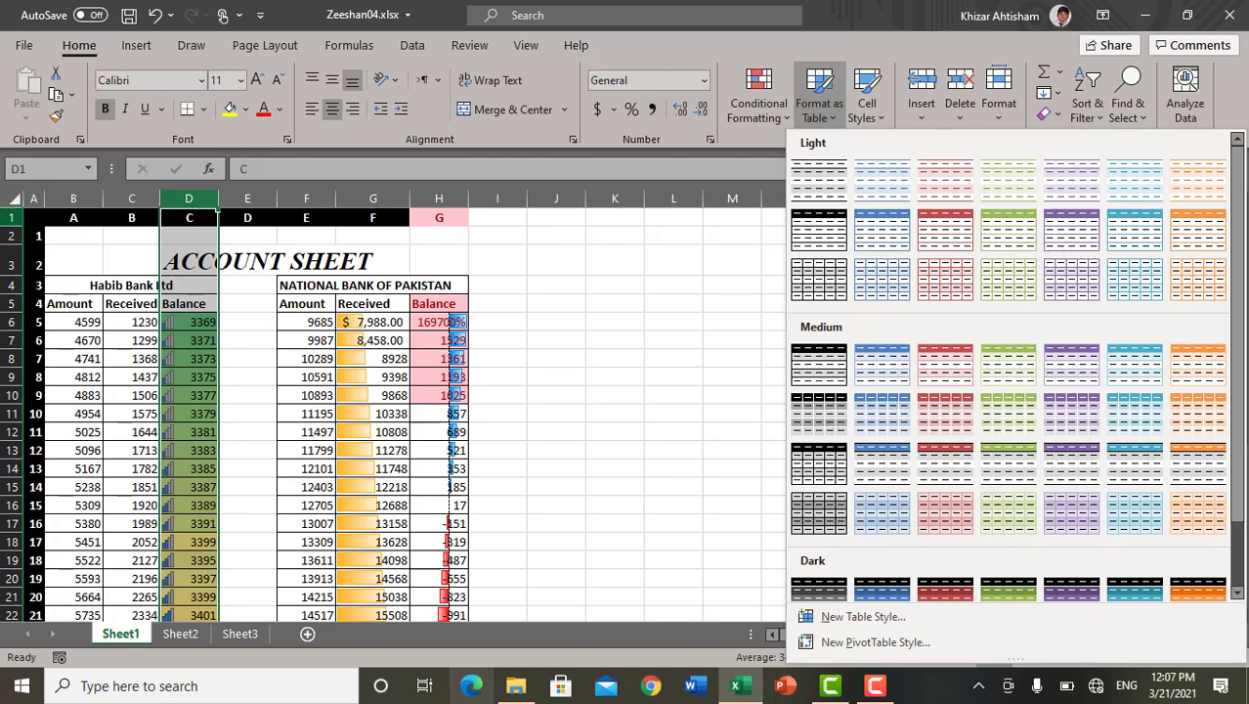
left_click(7, 200)
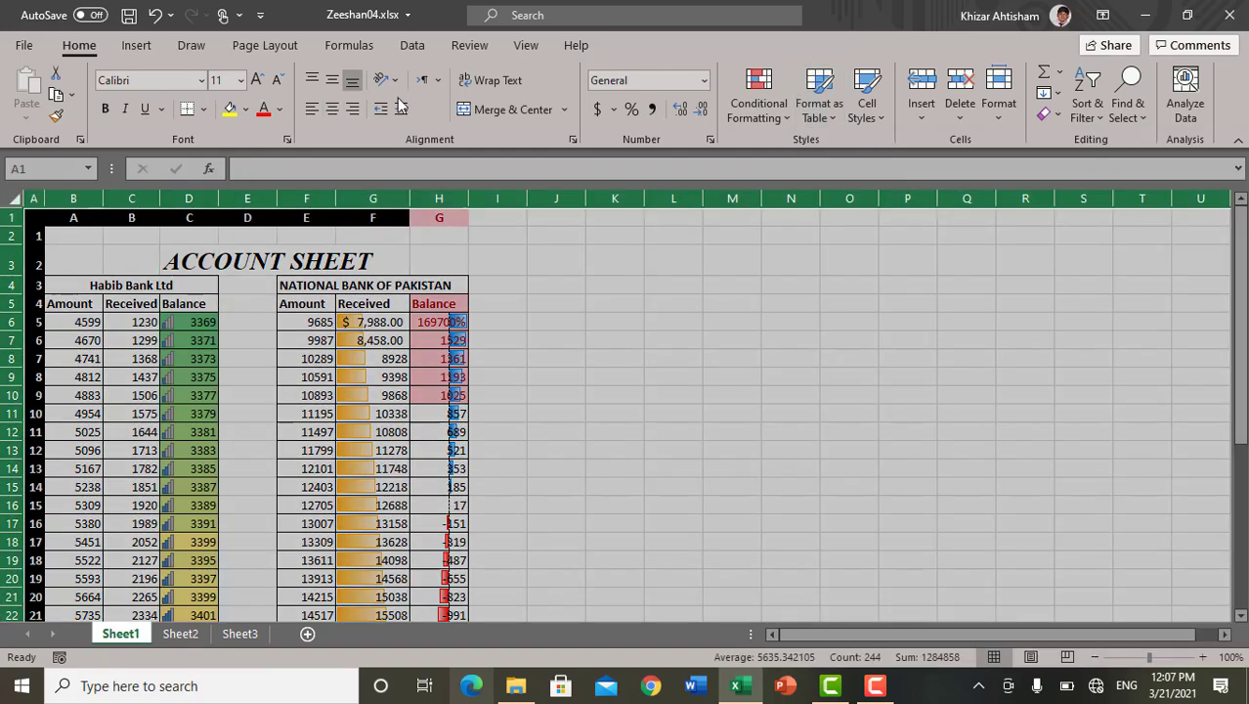
left_click(815, 98)
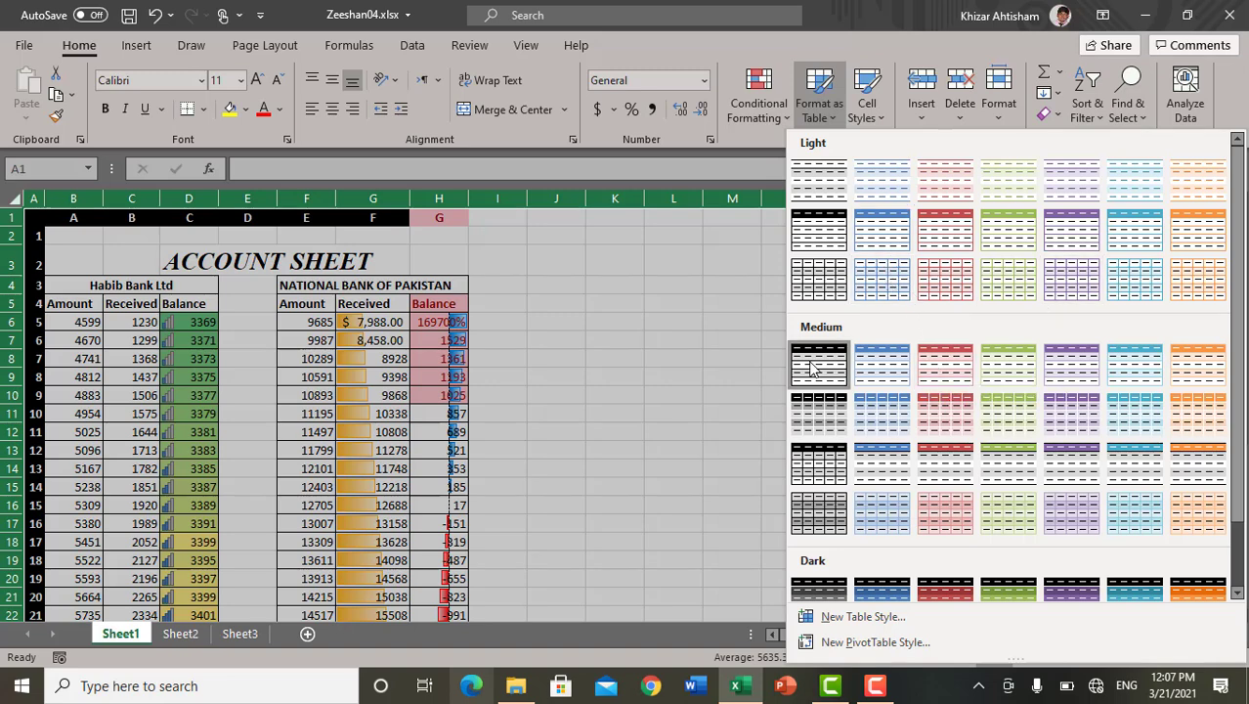
left_click(744, 325)
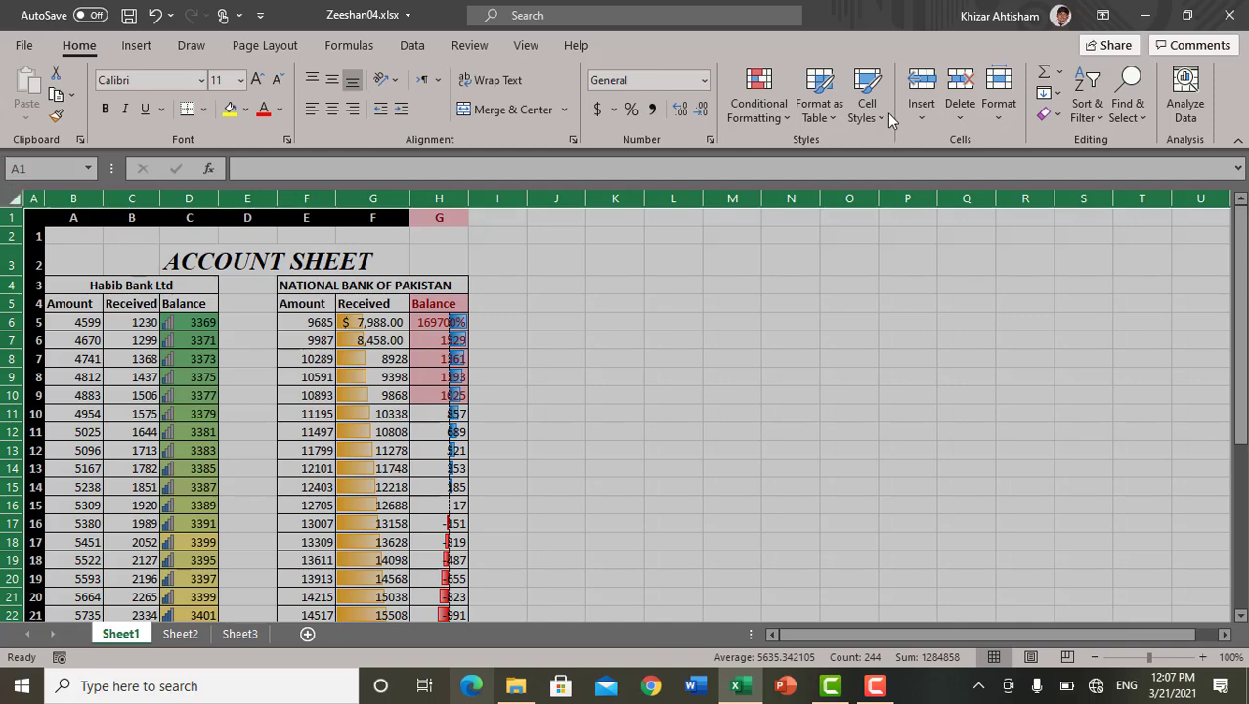
left_click(473, 358)
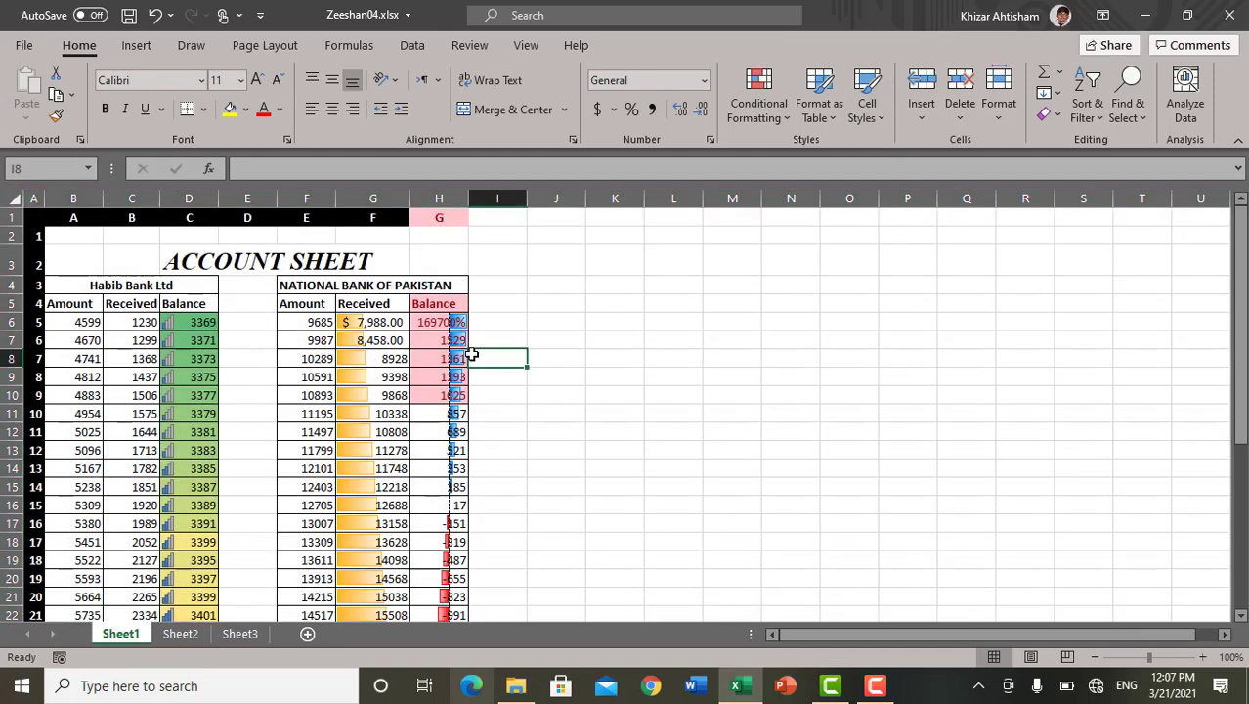
- Look over the available cell styles with the ACCOUNT SHEET title in D3 selected
left_click(873, 120)
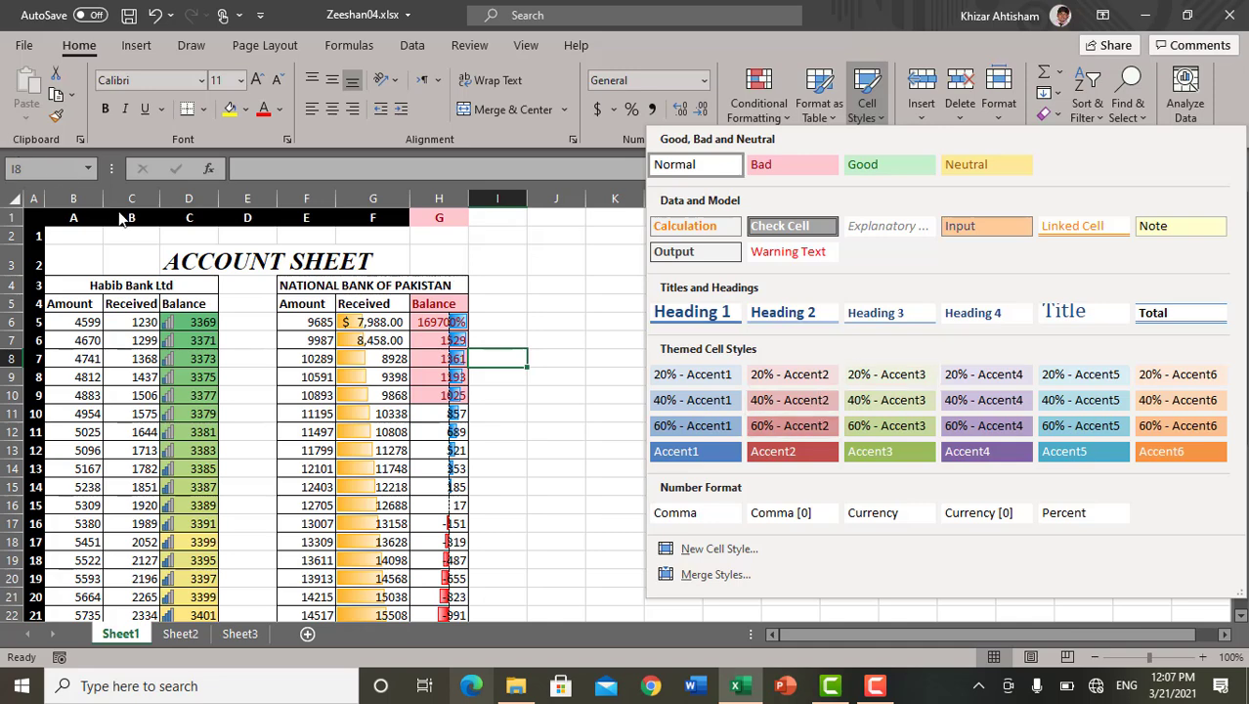
left_click(181, 265)
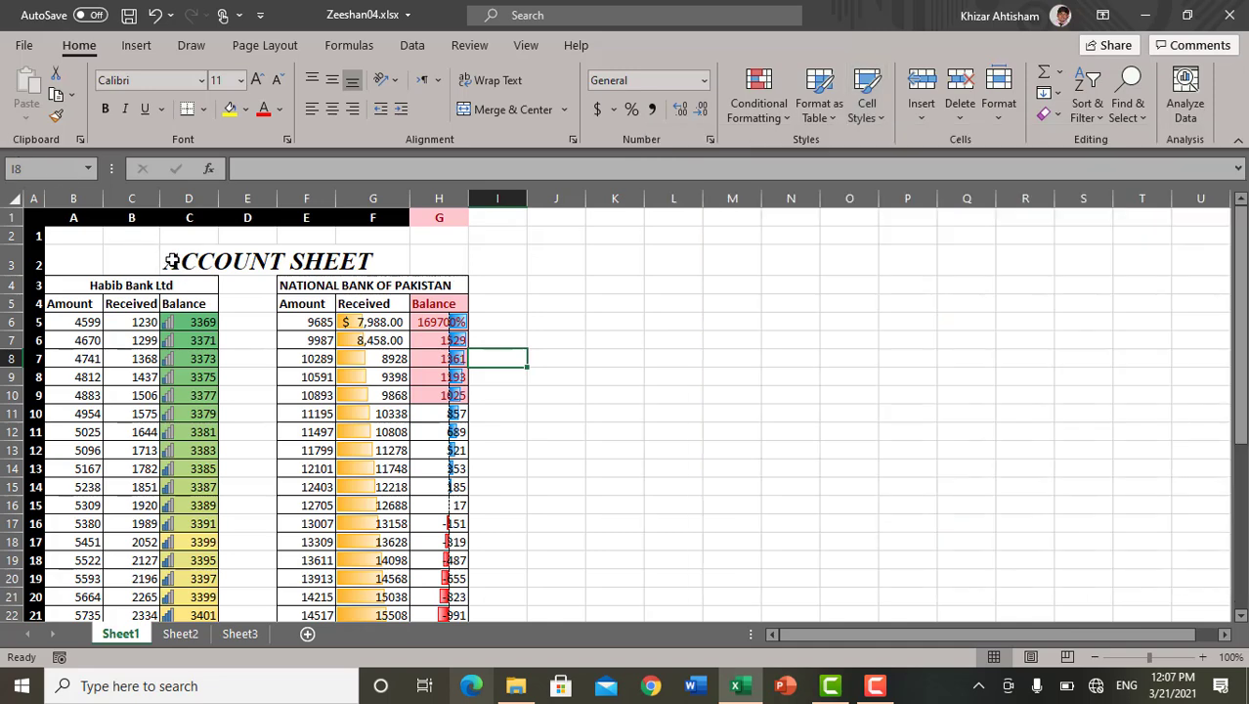
left_click(172, 260)
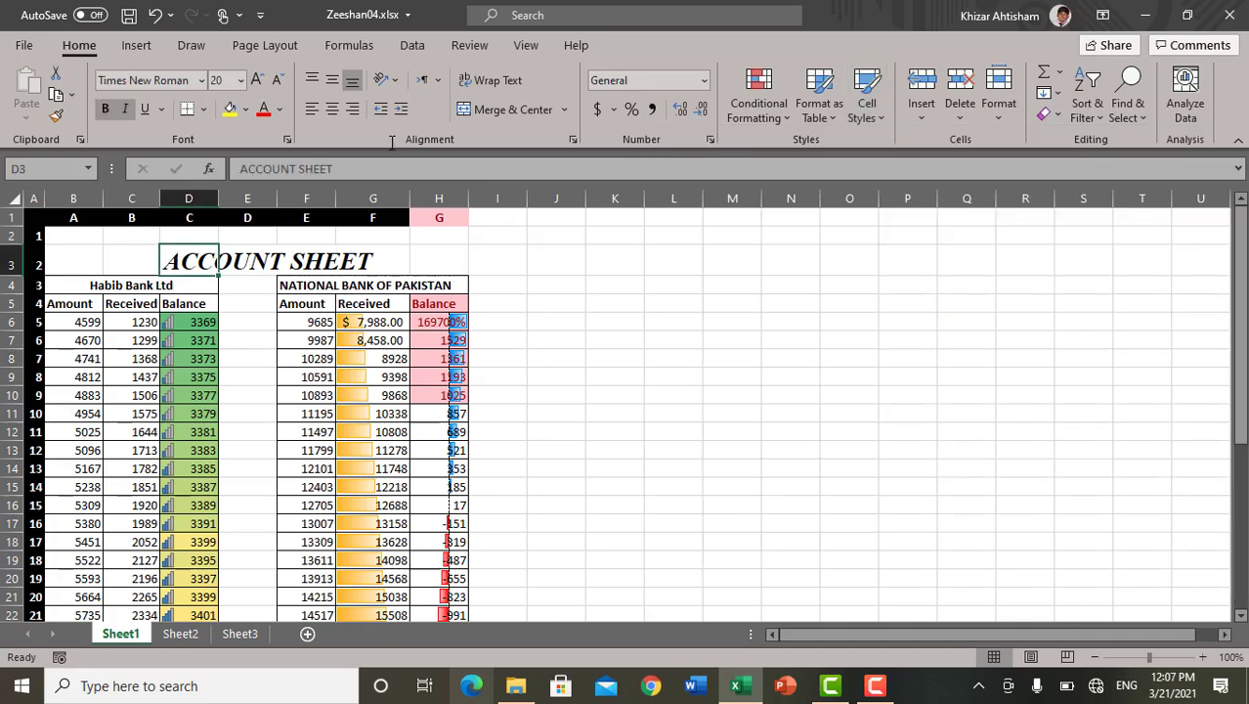
left_click(865, 97)
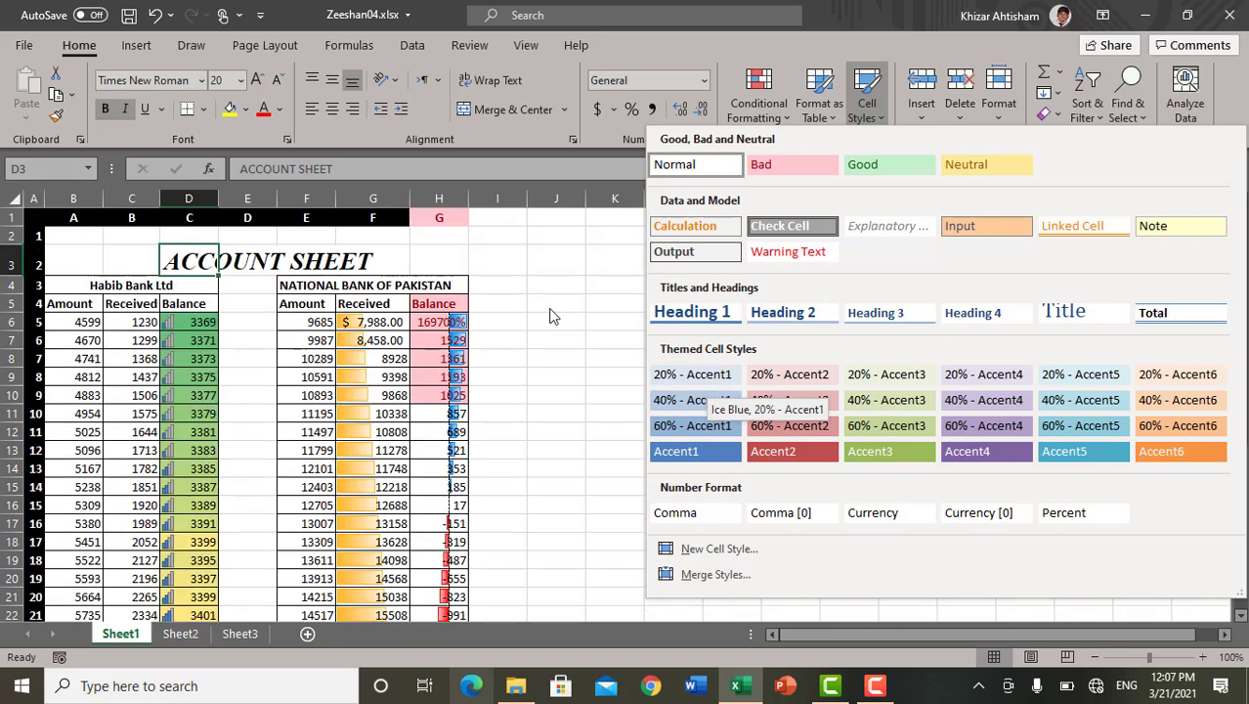
left_click(550, 316)
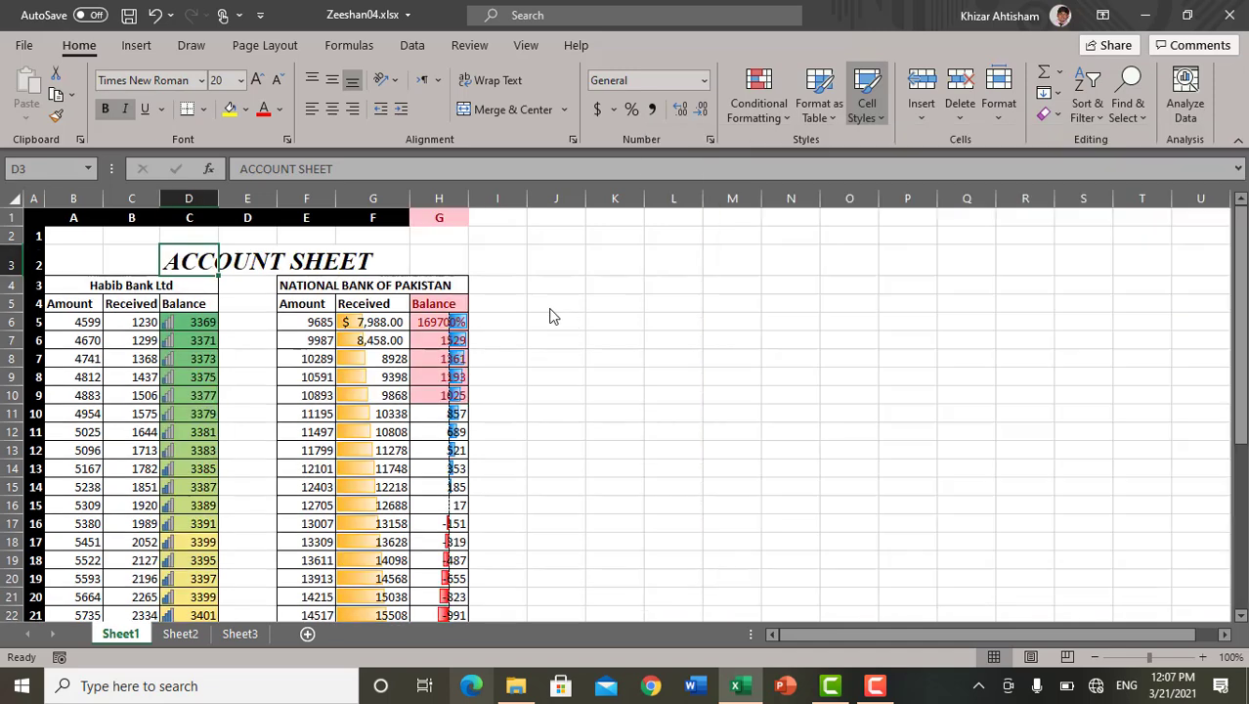
- Try inserting a sheet column at cell I4, beside the National Bank of Pakistan table
left_click(416, 334)
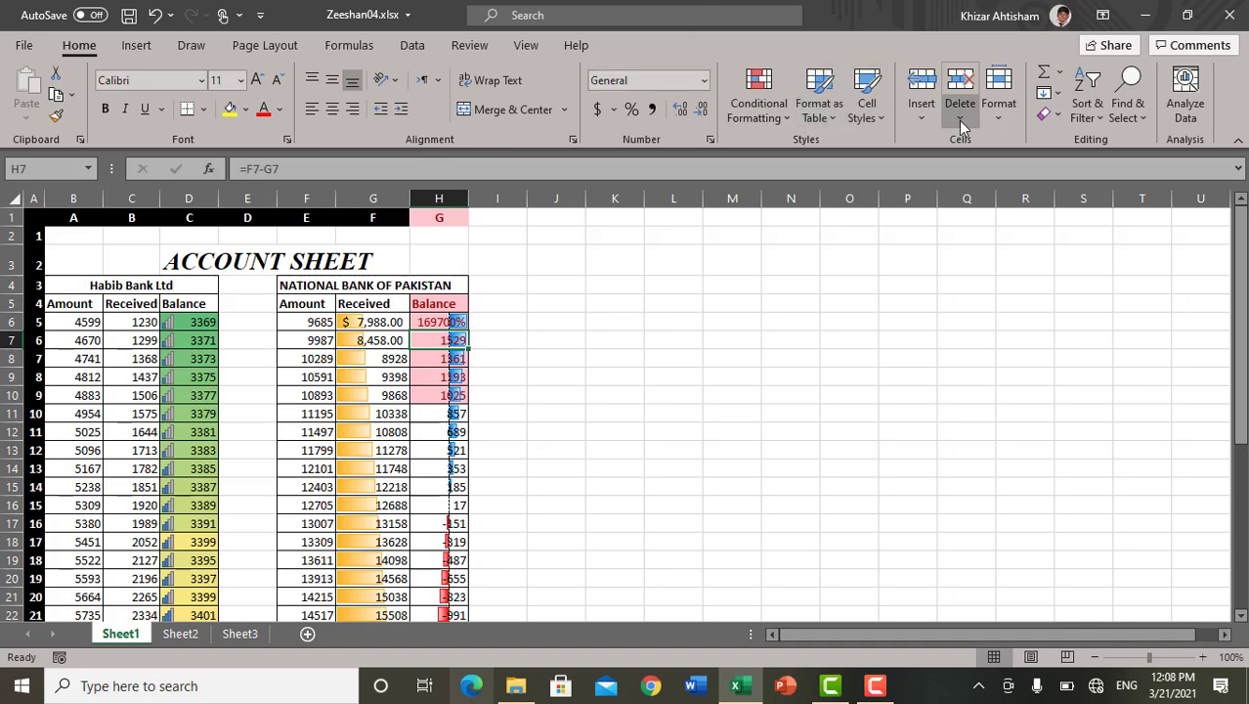
left_click(931, 125)
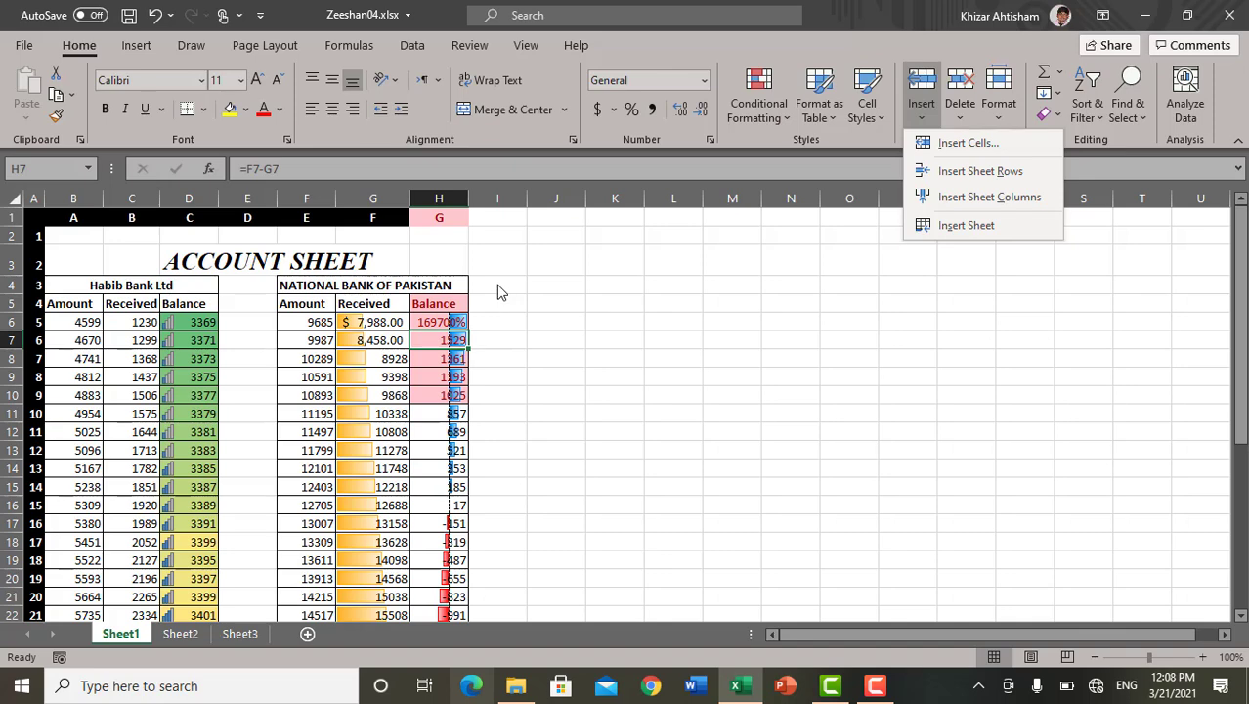
left_click(498, 286)
left_click(497, 284)
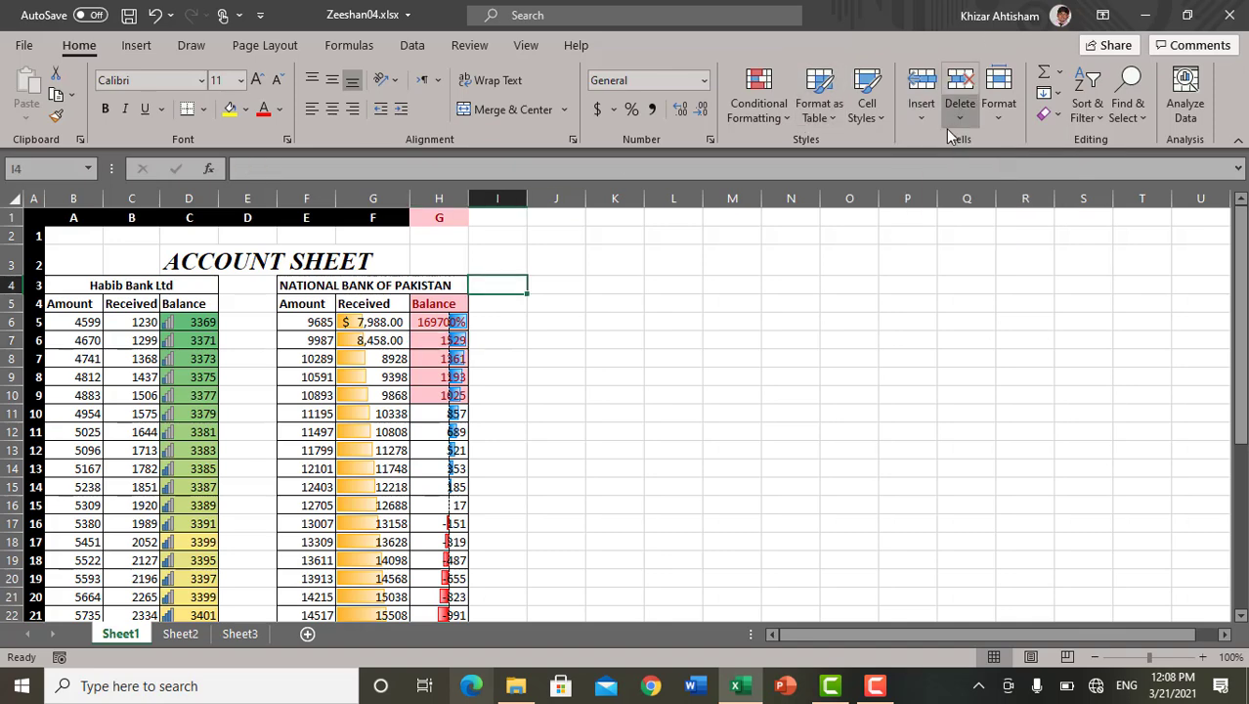
left_click(932, 117)
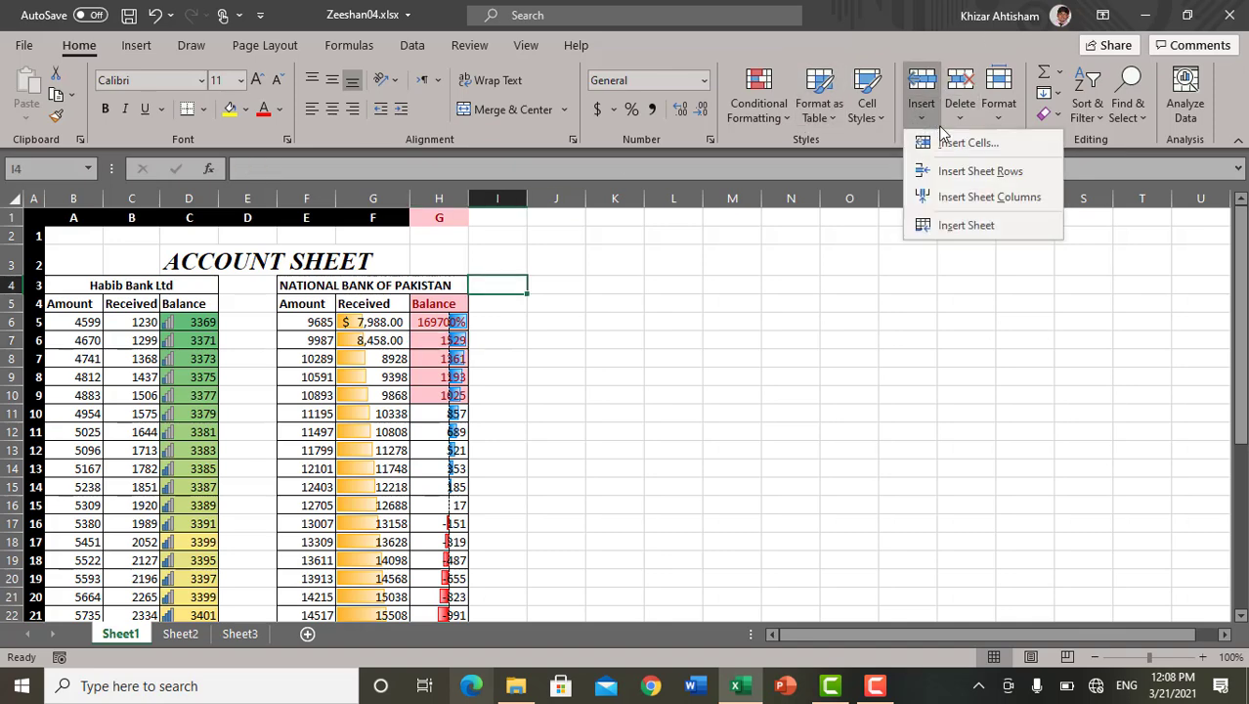
left_click(956, 196)
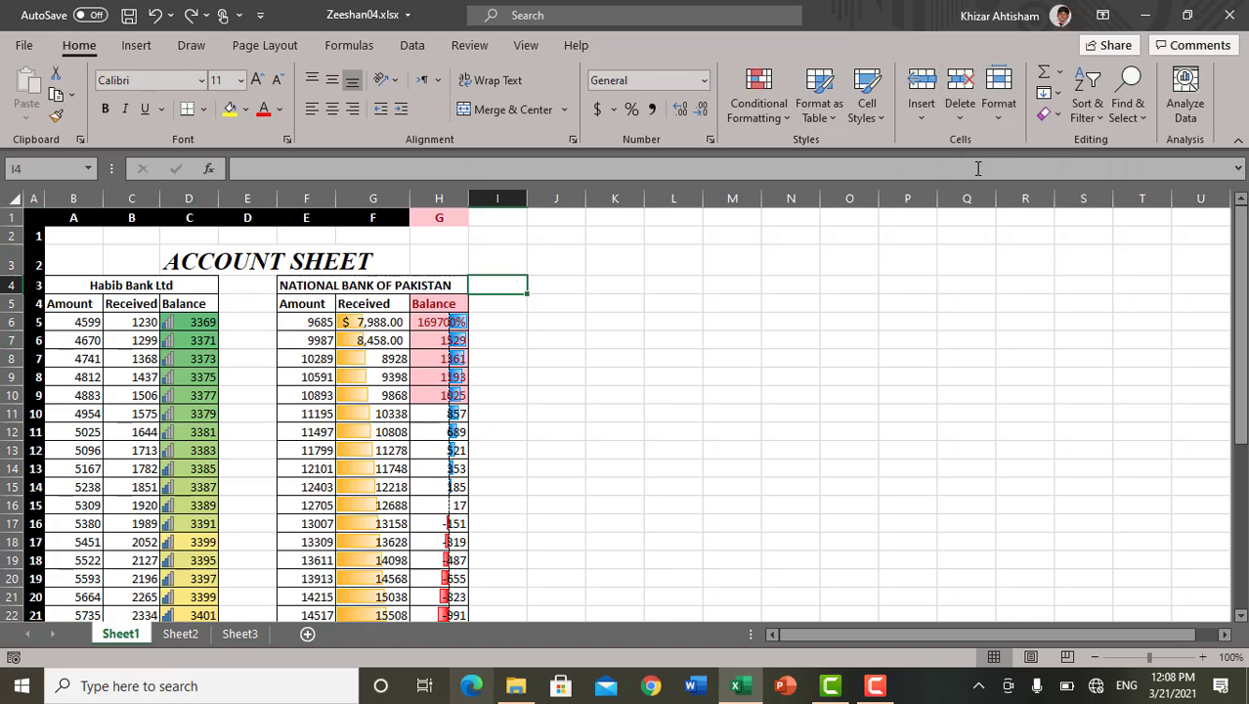
- Look over the delete options for cells, sheet rows, sheet columns and the sheet, with empty cell I5 selected
left_click(963, 118)
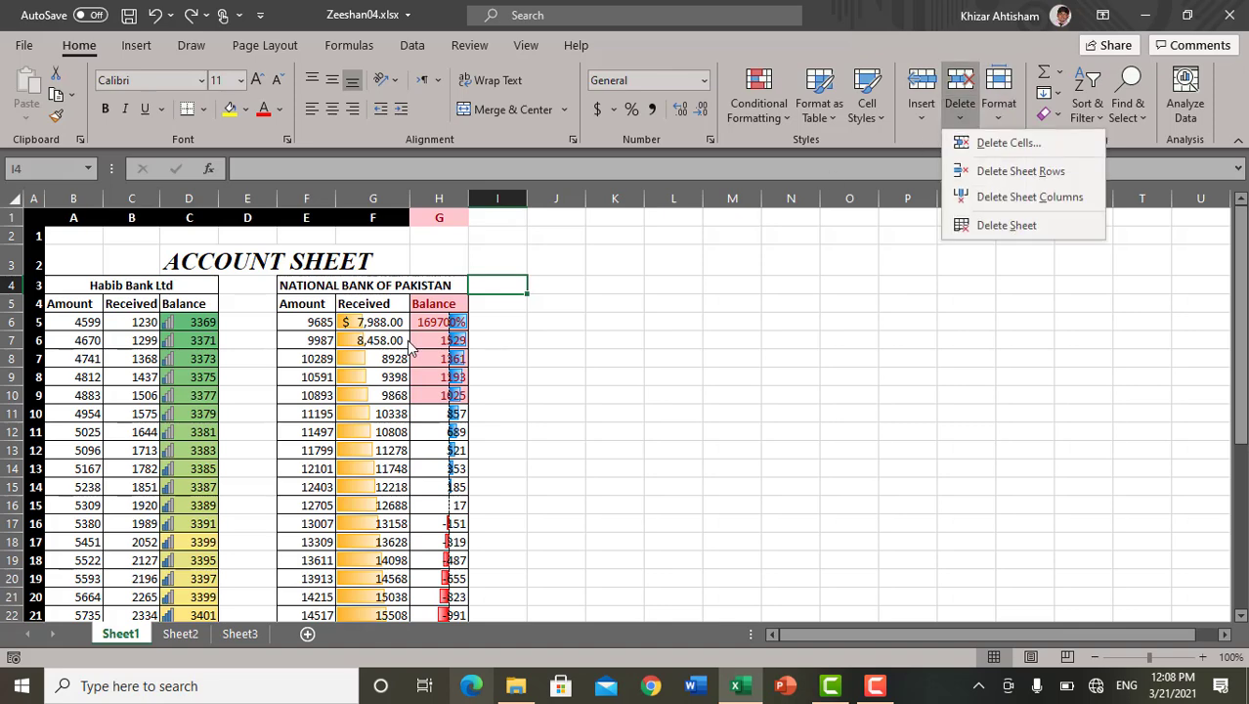
left_click(491, 191)
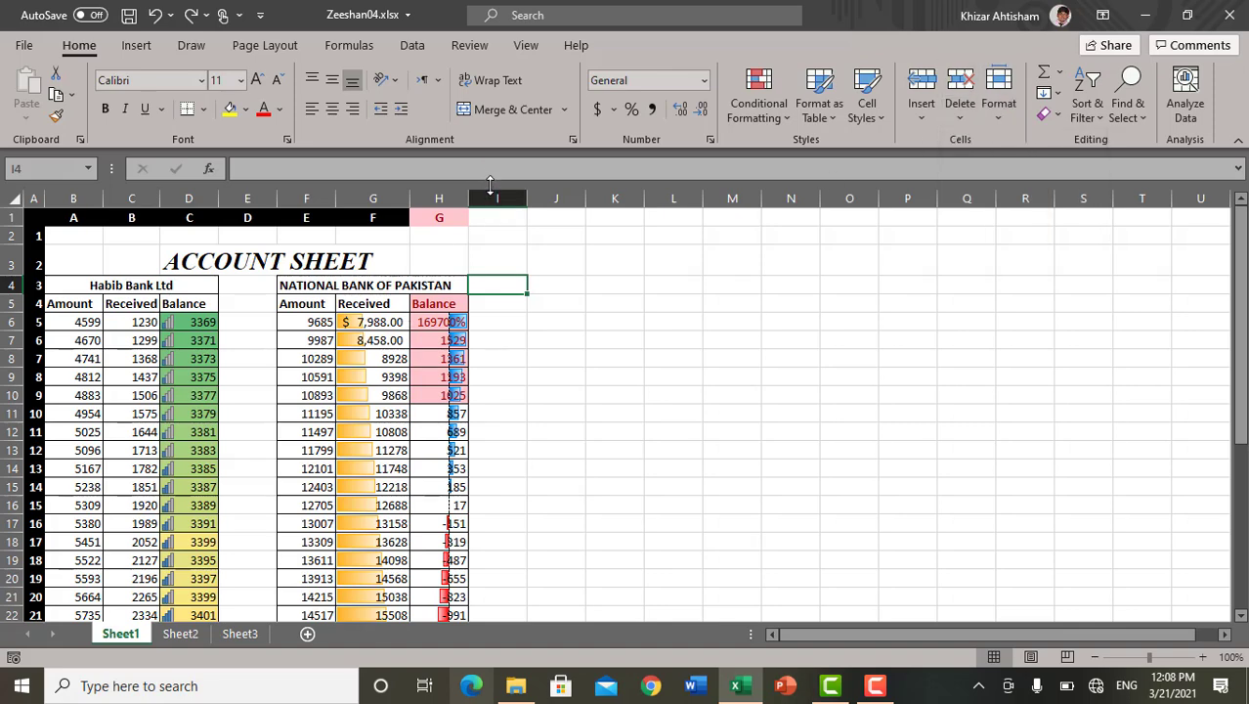
left_click(505, 339)
left_click(504, 292)
left_click(505, 304)
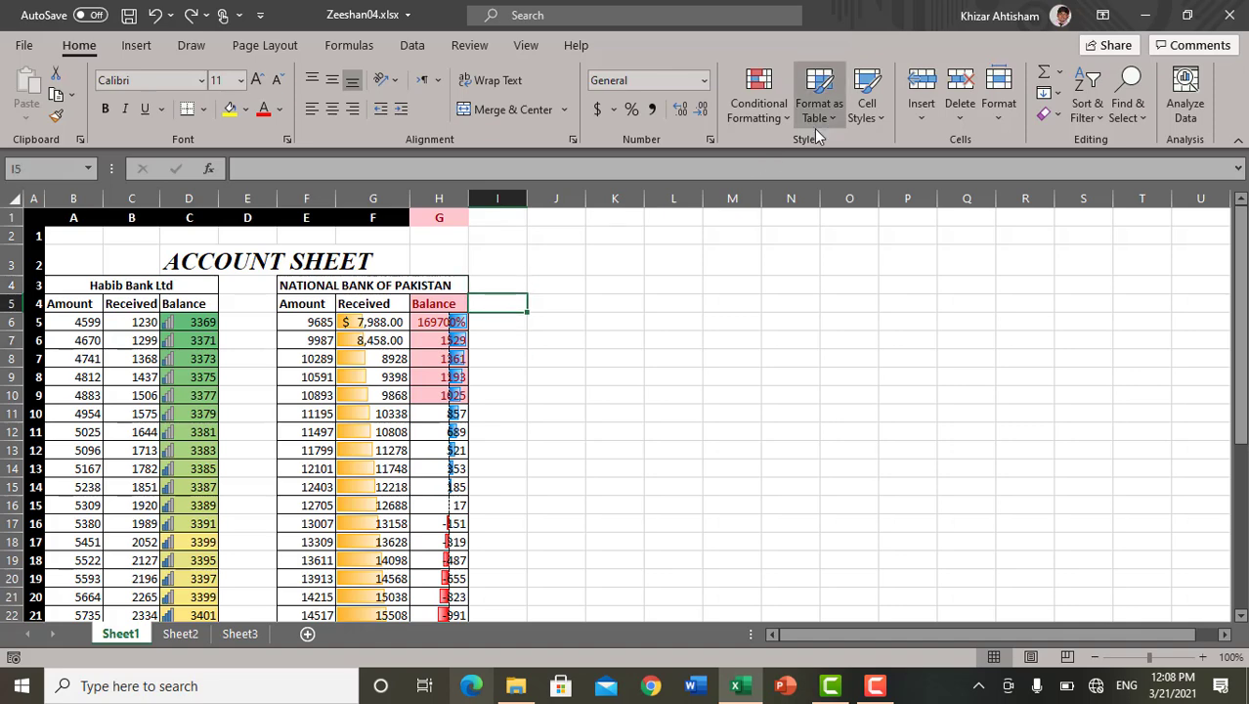
left_click(967, 117)
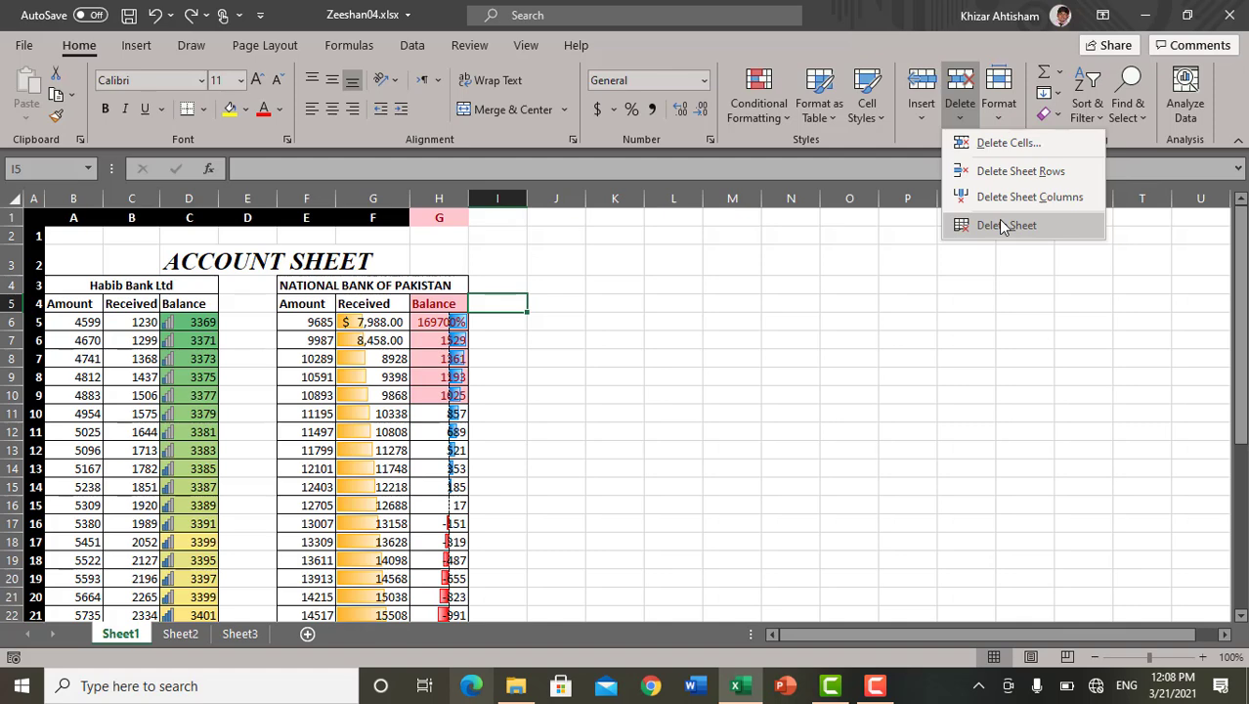
left_click(966, 125)
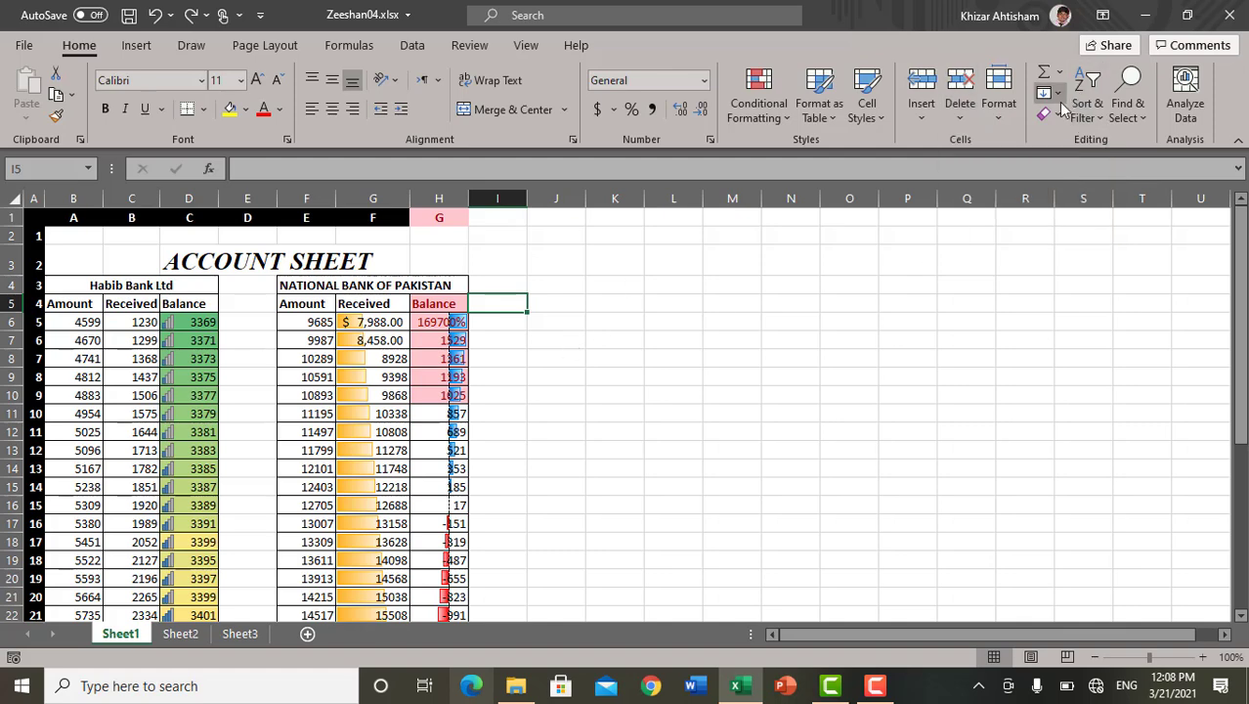
- Increase the height of row 5, which holds the Amount, Received and Balance headings, and look over the remaining cell format options
left_click(999, 113)
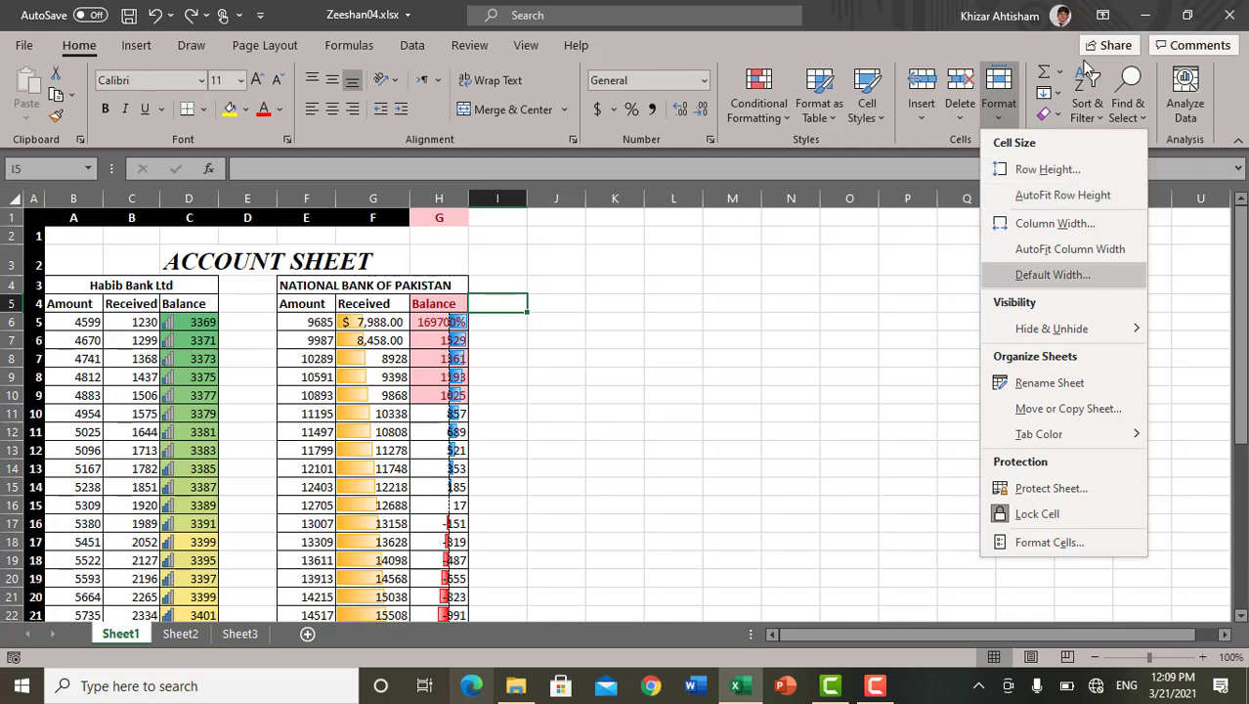
left_click(1061, 168)
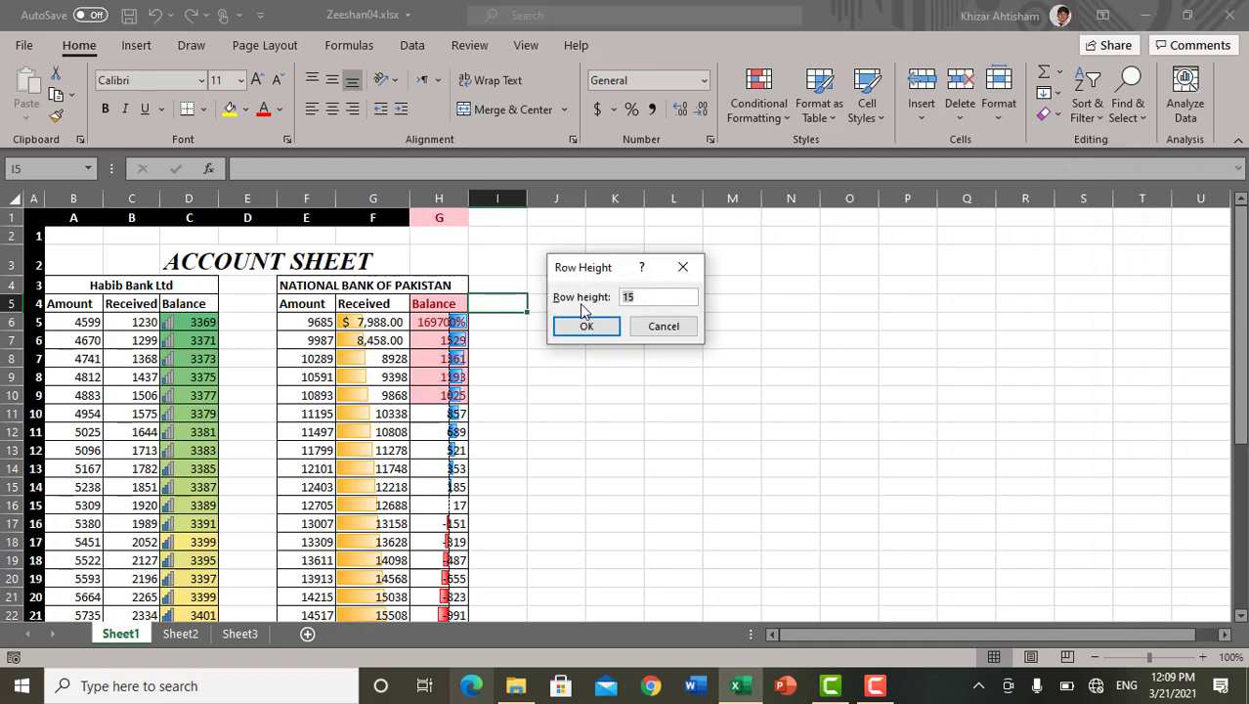
left_click(663, 297)
left_click(616, 328)
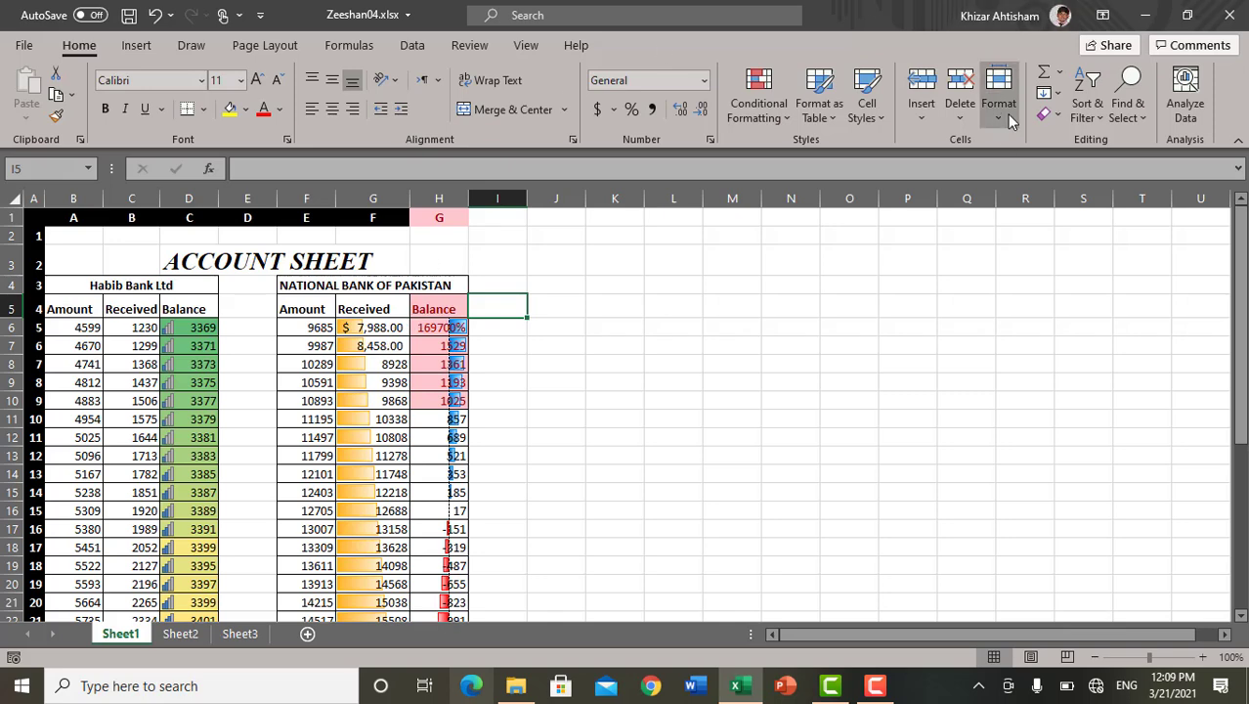
left_click(1006, 113)
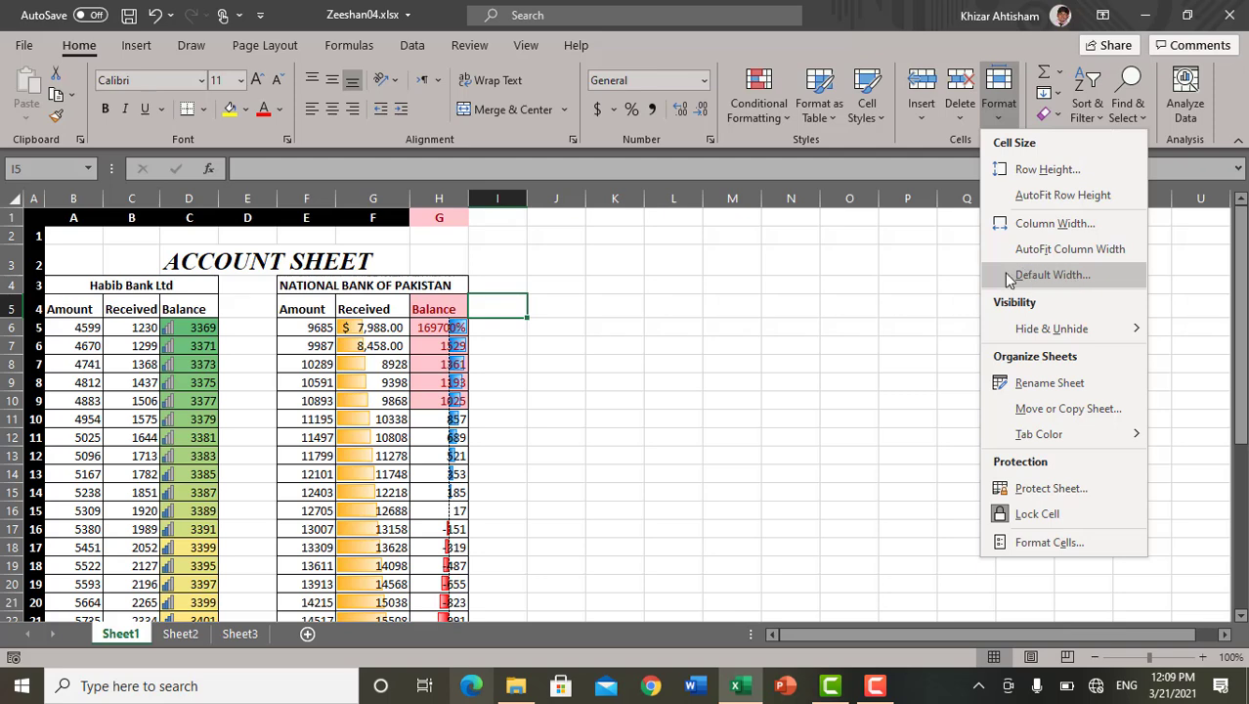
left_click(778, 335)
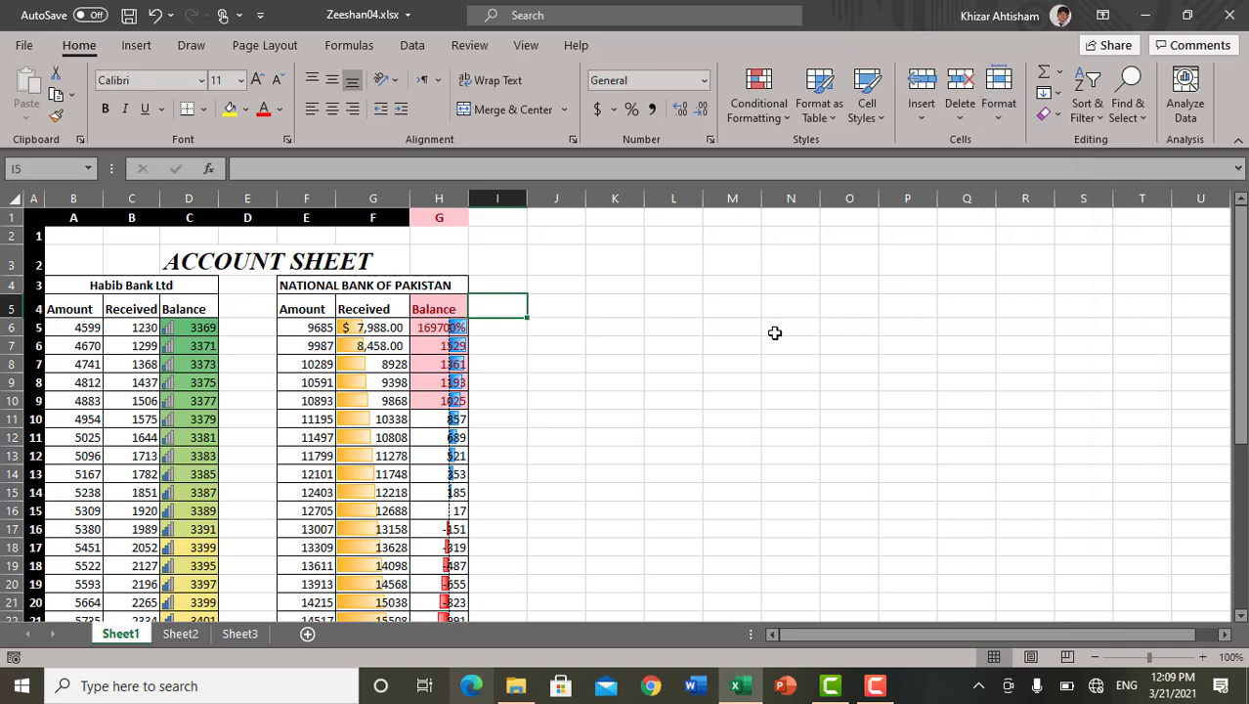